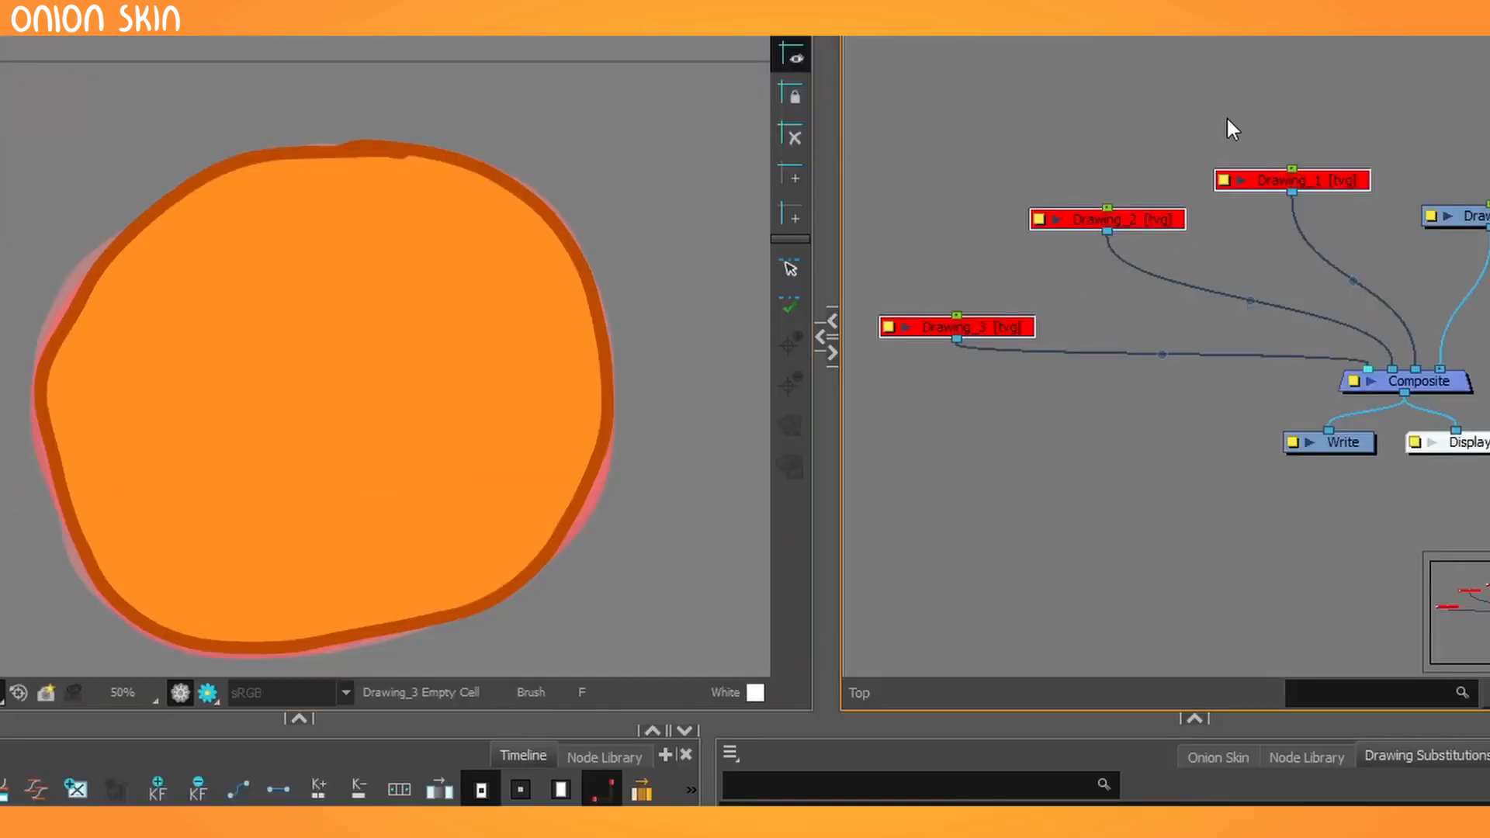
Draw the orange's facial details: the mouth line on Drawing_1, the eyes on Drawing_3 and pores on Drawing_2
click(1261, 182)
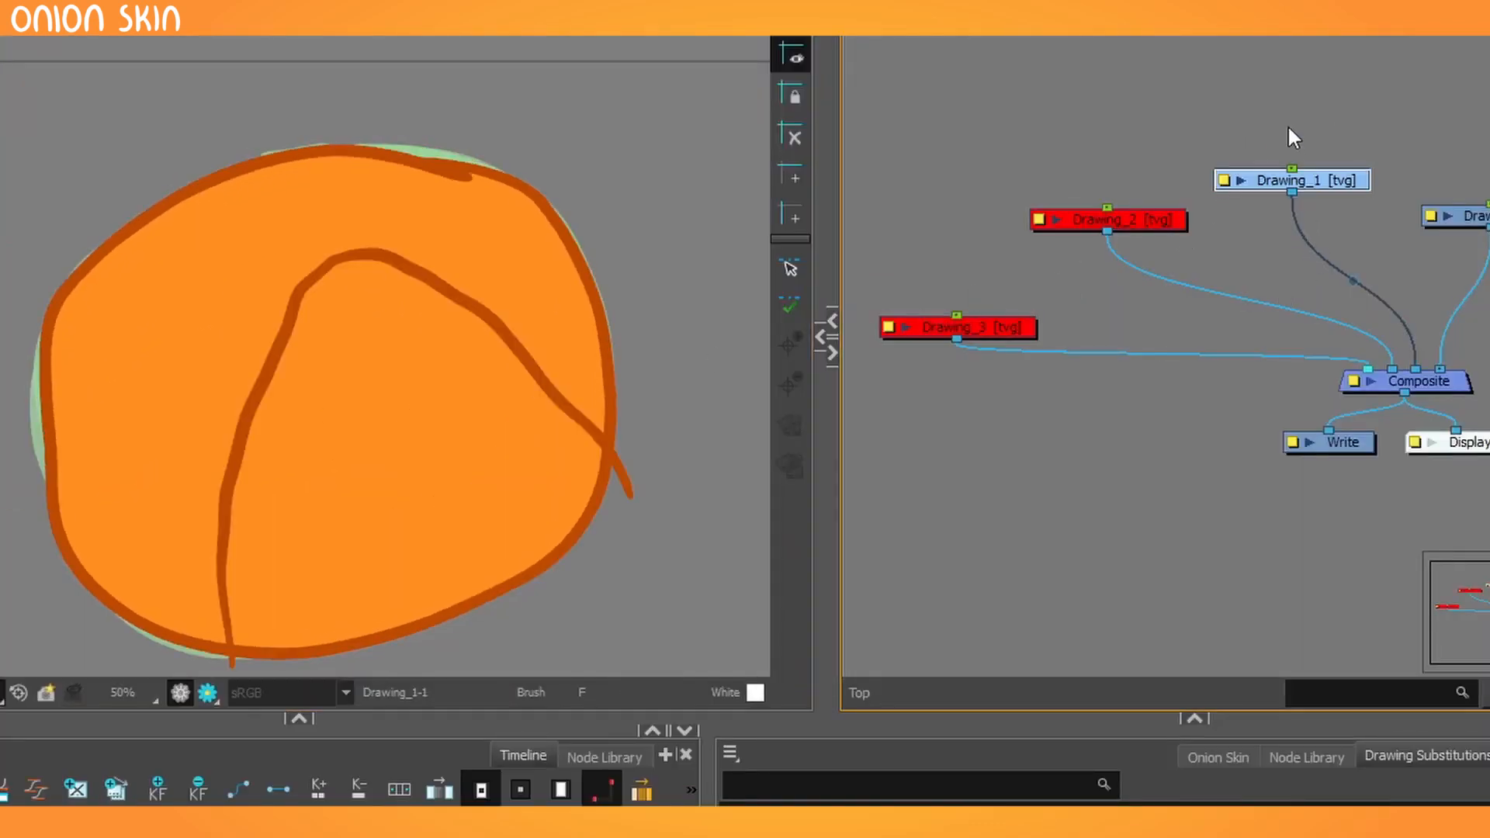
key(a)
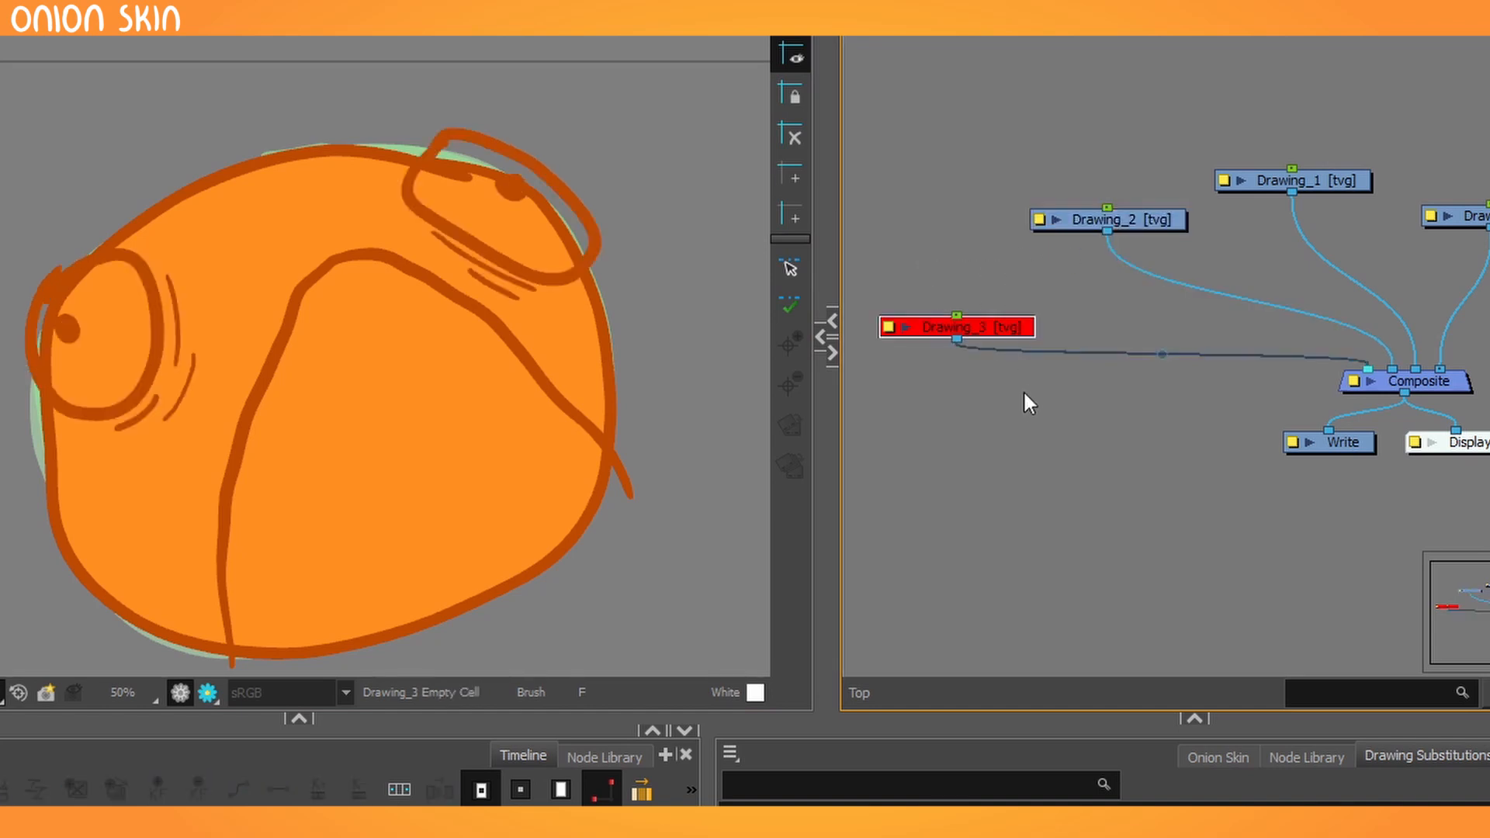
drag(1000, 180, 1090, 269)
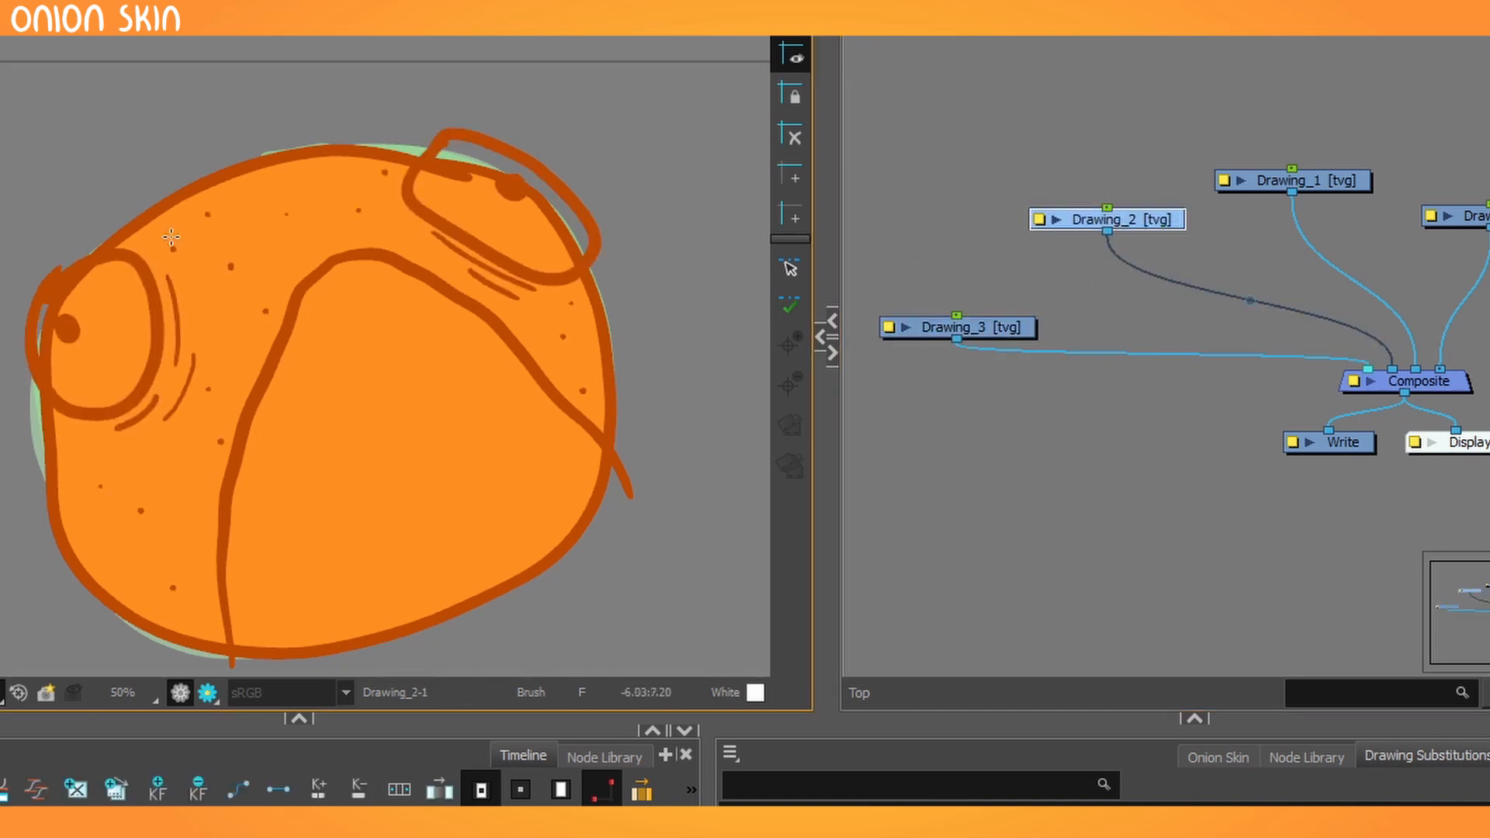
Fill both eyes with the White colour
key(alt+i)
click(115, 336)
click(496, 235)
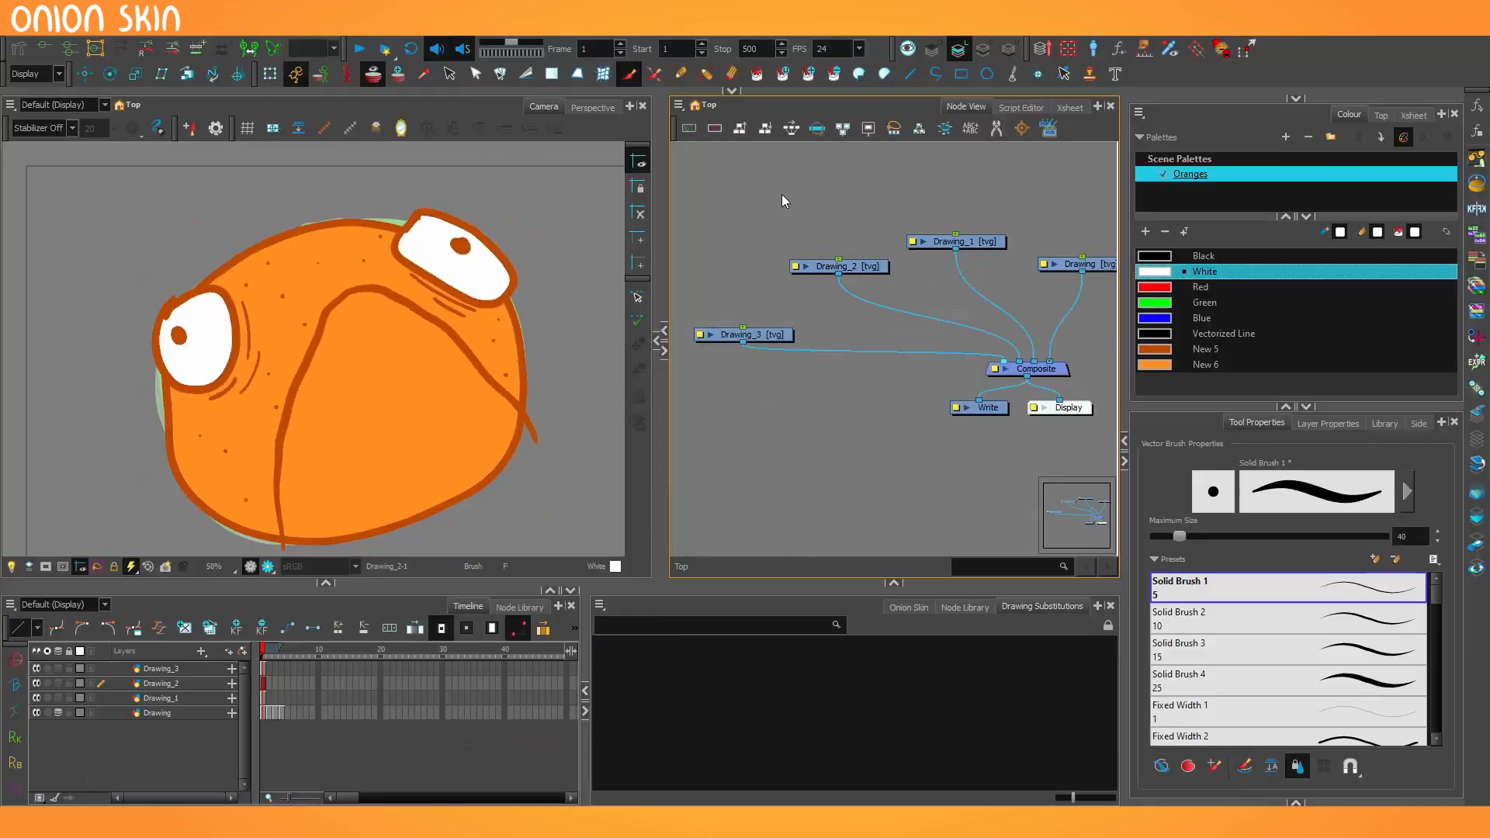
Add a new drawing layer and draw branching veins across the mouth area in a new cream swatch
key(ctrl+r)
key(alt+b)
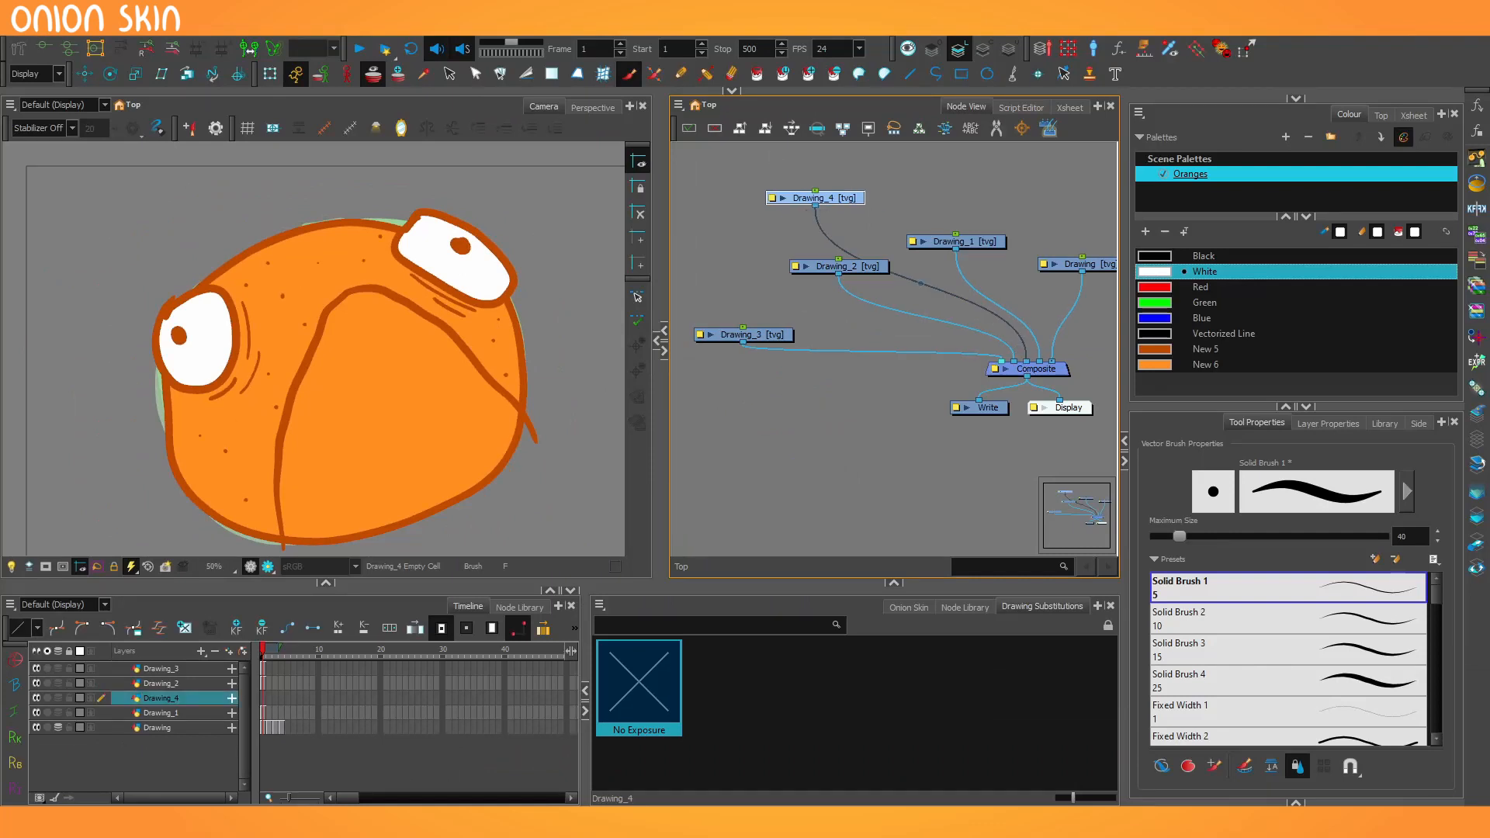
click(1144, 232)
double_click(1154, 379)
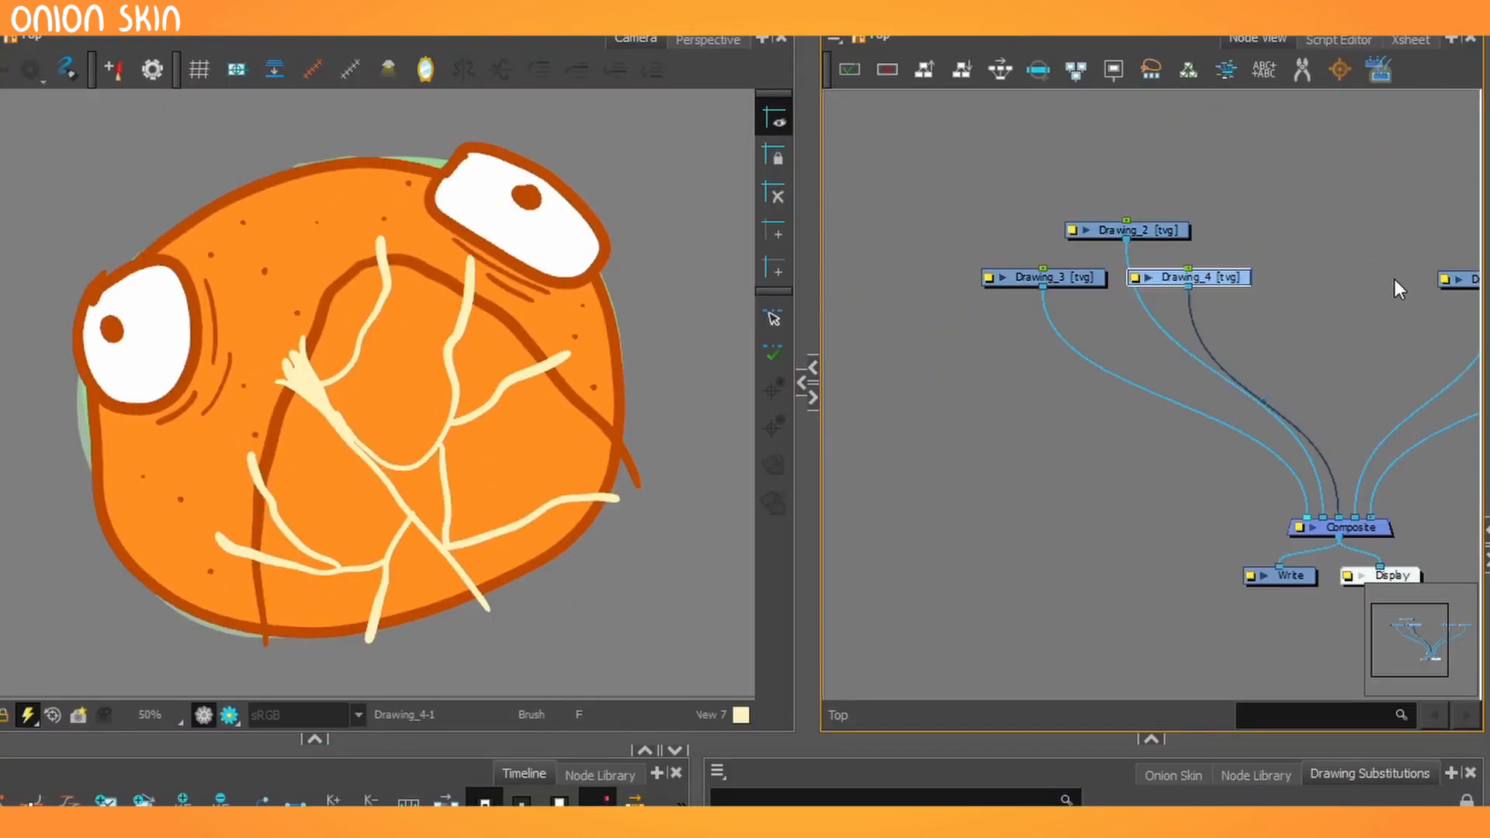
Close the mouth shape with a bright green fill and draw a dark green vine on top of the orange on a new layer
click(1427, 275)
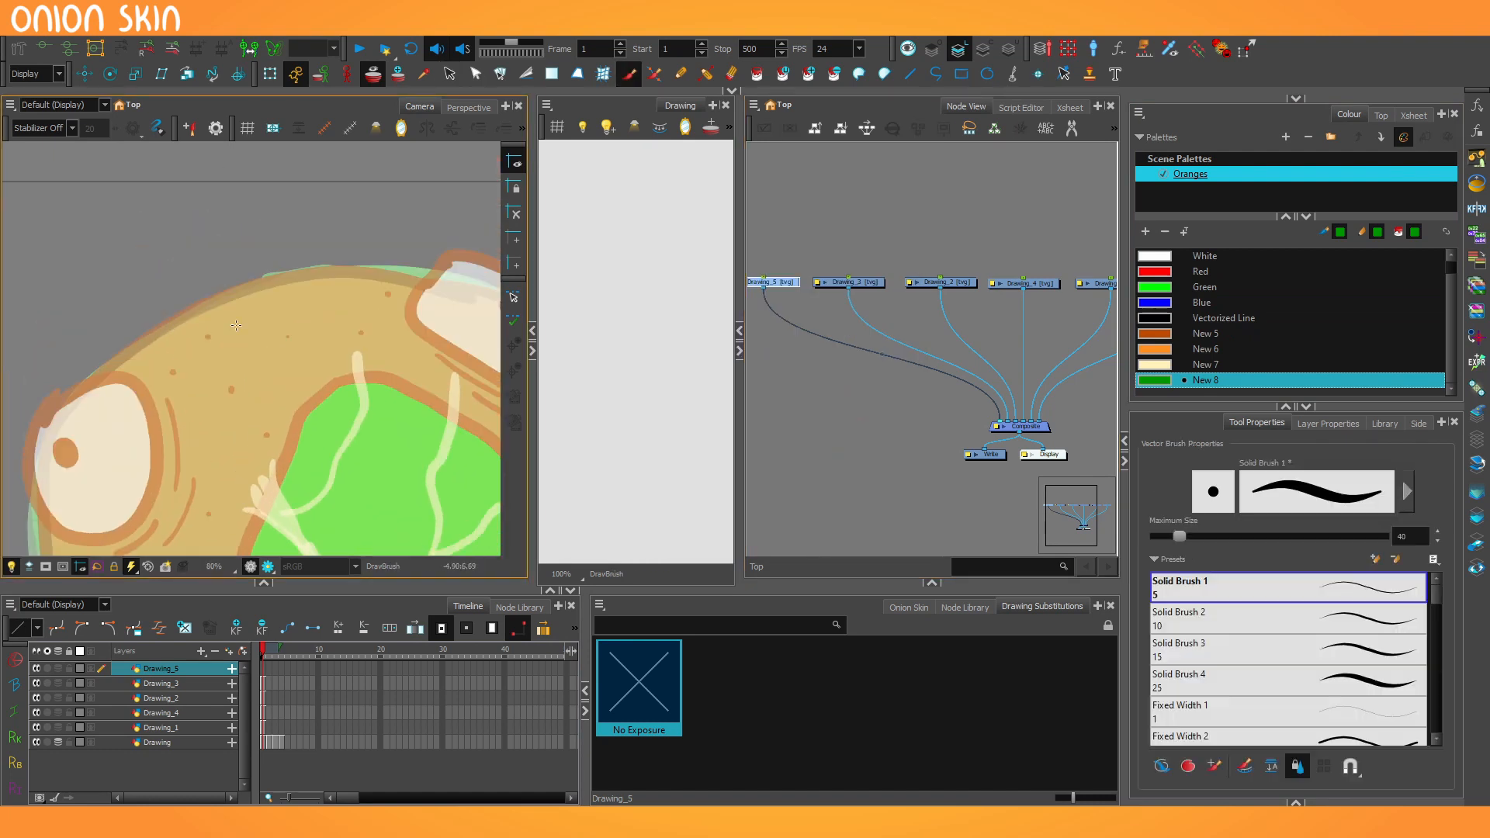
drag(236, 325, 233, 291)
scroll(269, 392, down, 1)
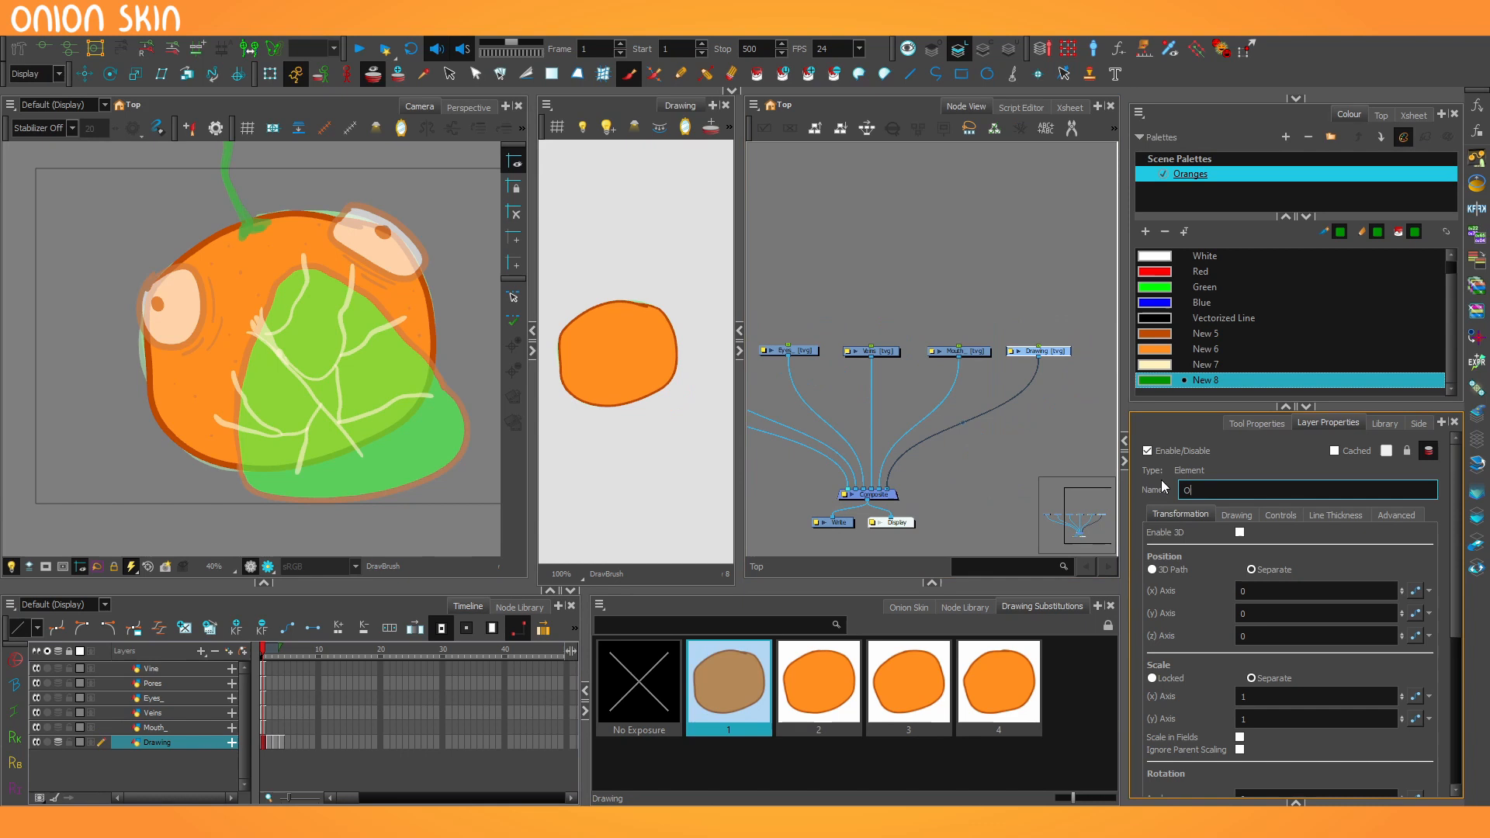
Rename the base drawing layer as Orange
text(range)
click(900, 288)
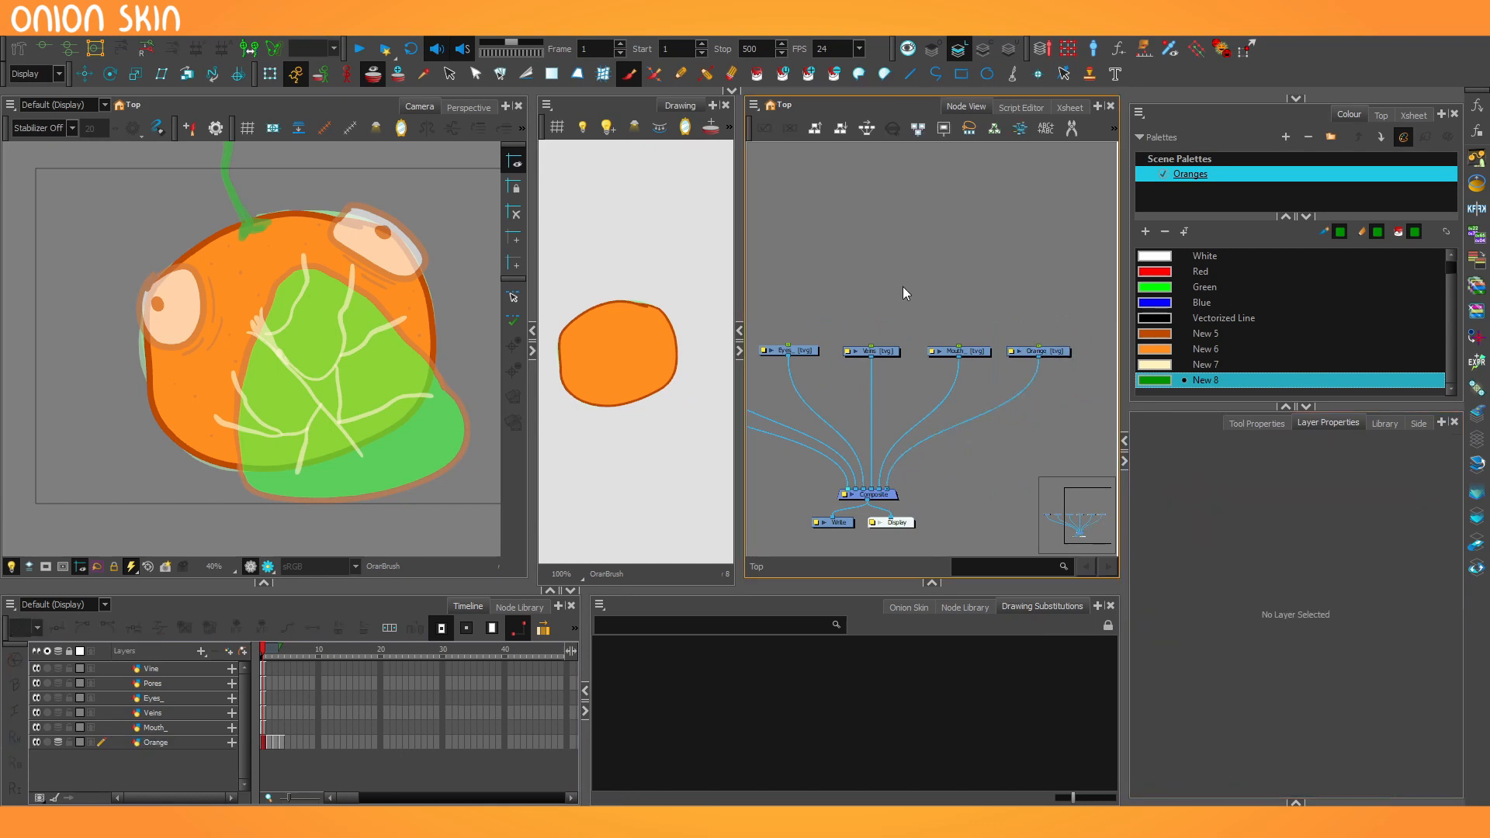
Insert a Cutter node between the Mouth_ drawing and the Composite
click(957, 609)
drag(808, 706, 943, 374)
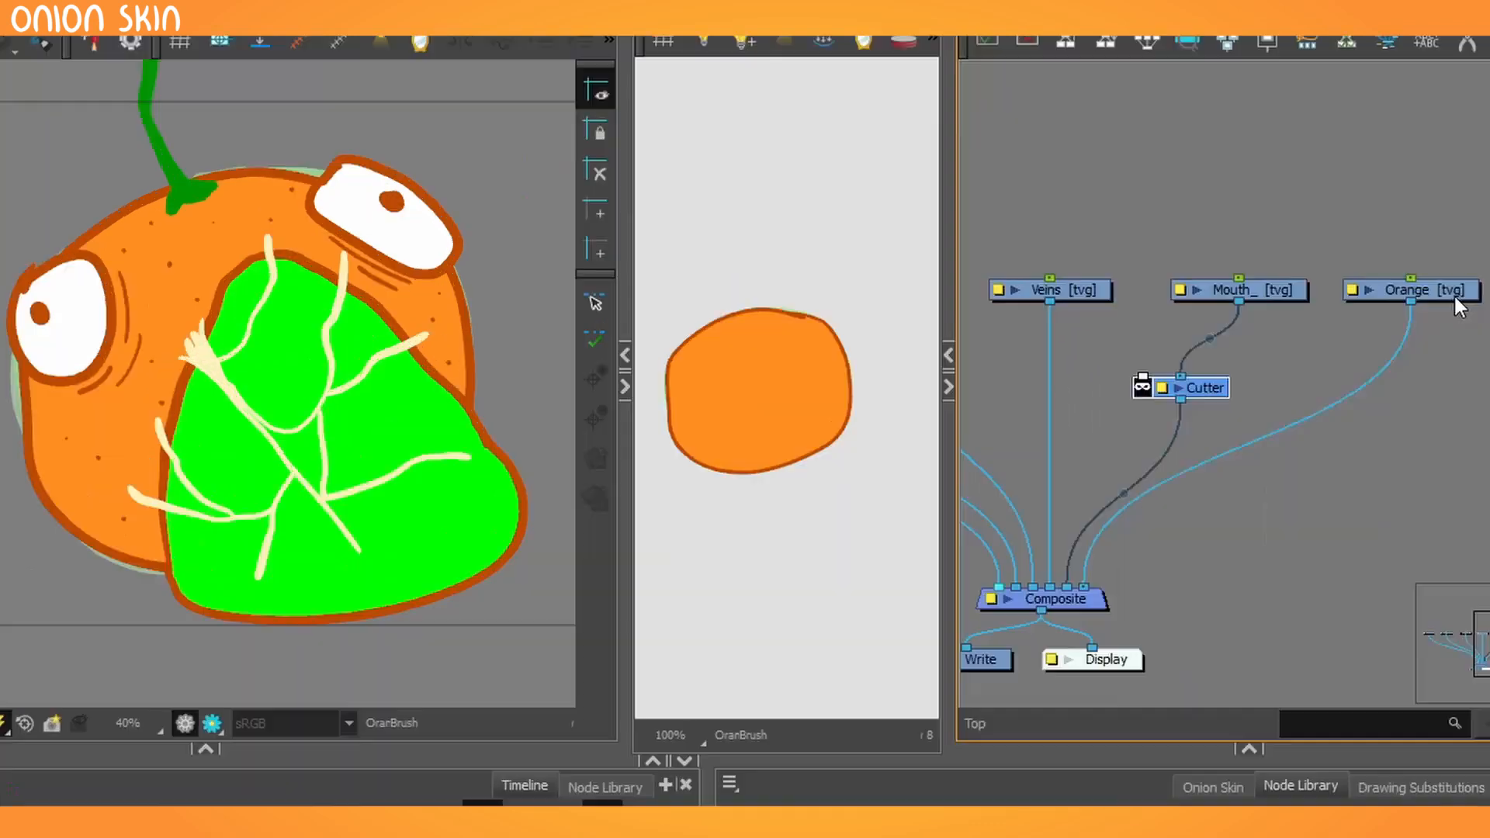
Cut the orange fill from the Orange layer's line art and paste it onto its colour art, drawing by drawing
click(1044, 289)
scroll(787, 404, up, 3)
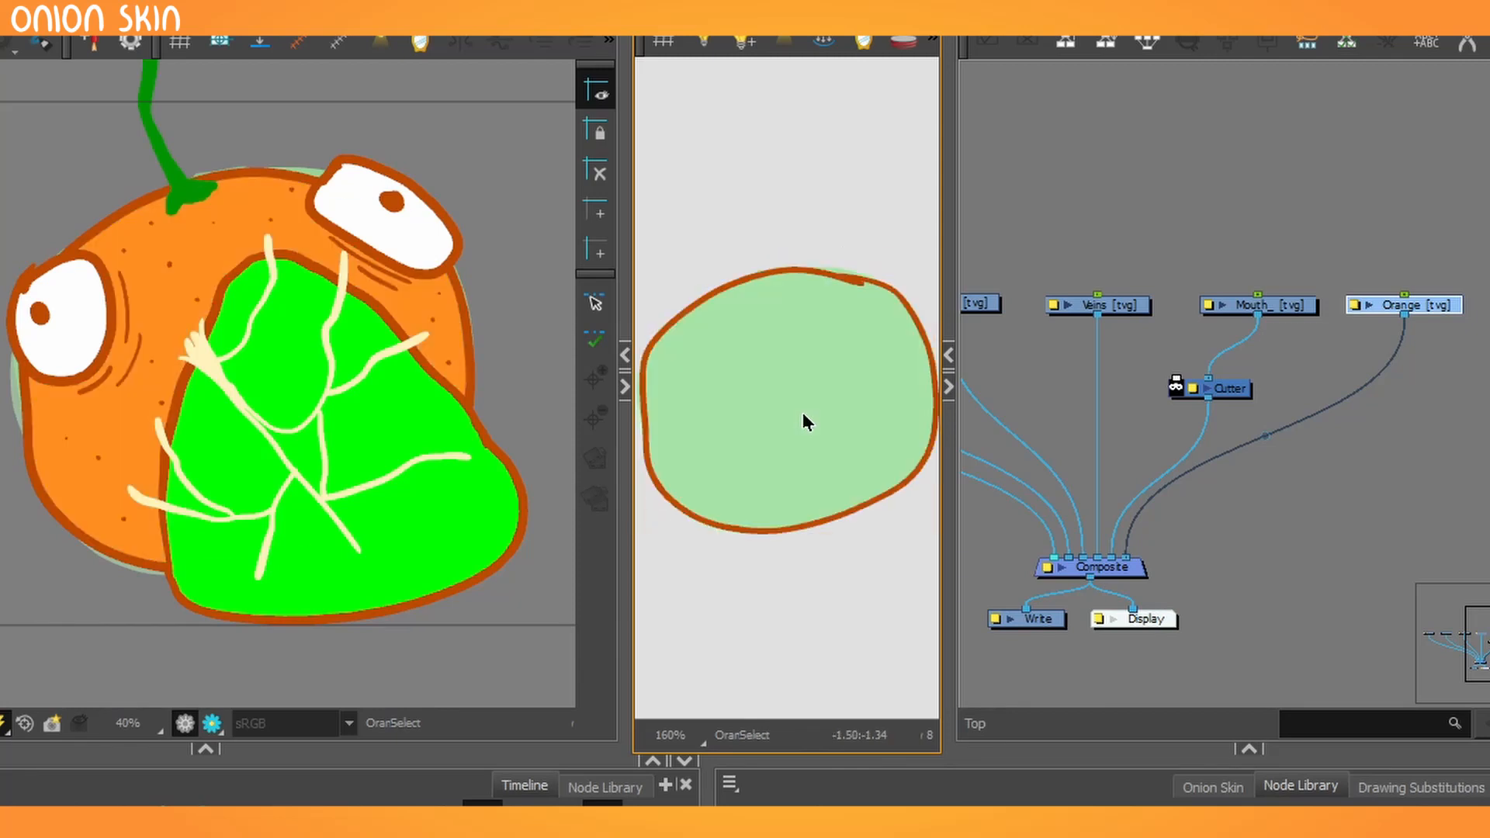
click(802, 412)
key(ctrl+x)
key(ctrl+v)
key(period)
click(816, 400)
key(ctrl+x)
key(ctrl+v)
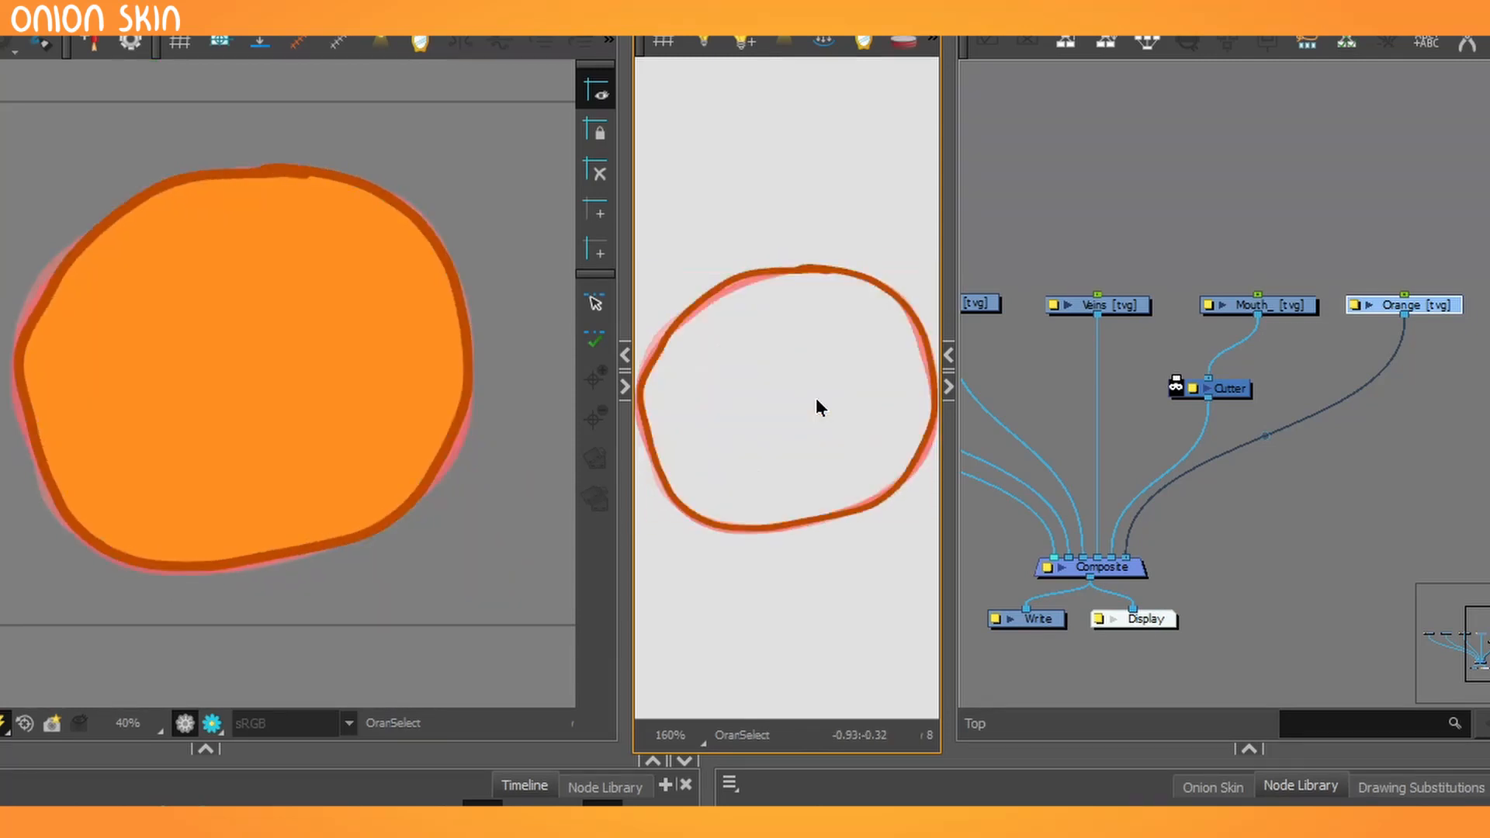
key(comma)
key(comma)
click(1302, 346)
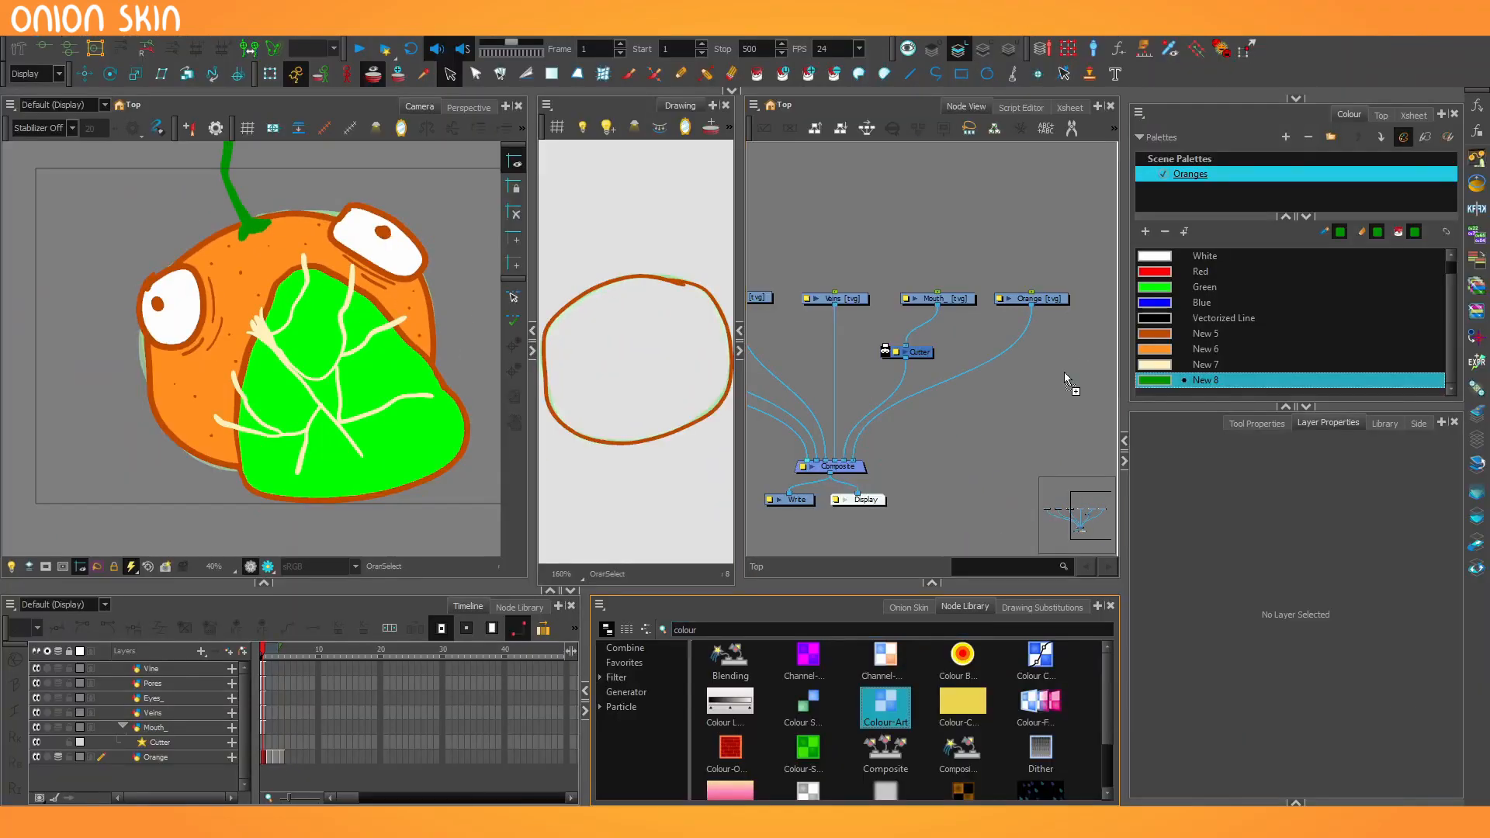
Add a Colour-Art node fed by the Orange drawing and connect it to the Cutter's matte port
drag(1064, 371, 882, 376)
drag(1025, 394, 883, 334)
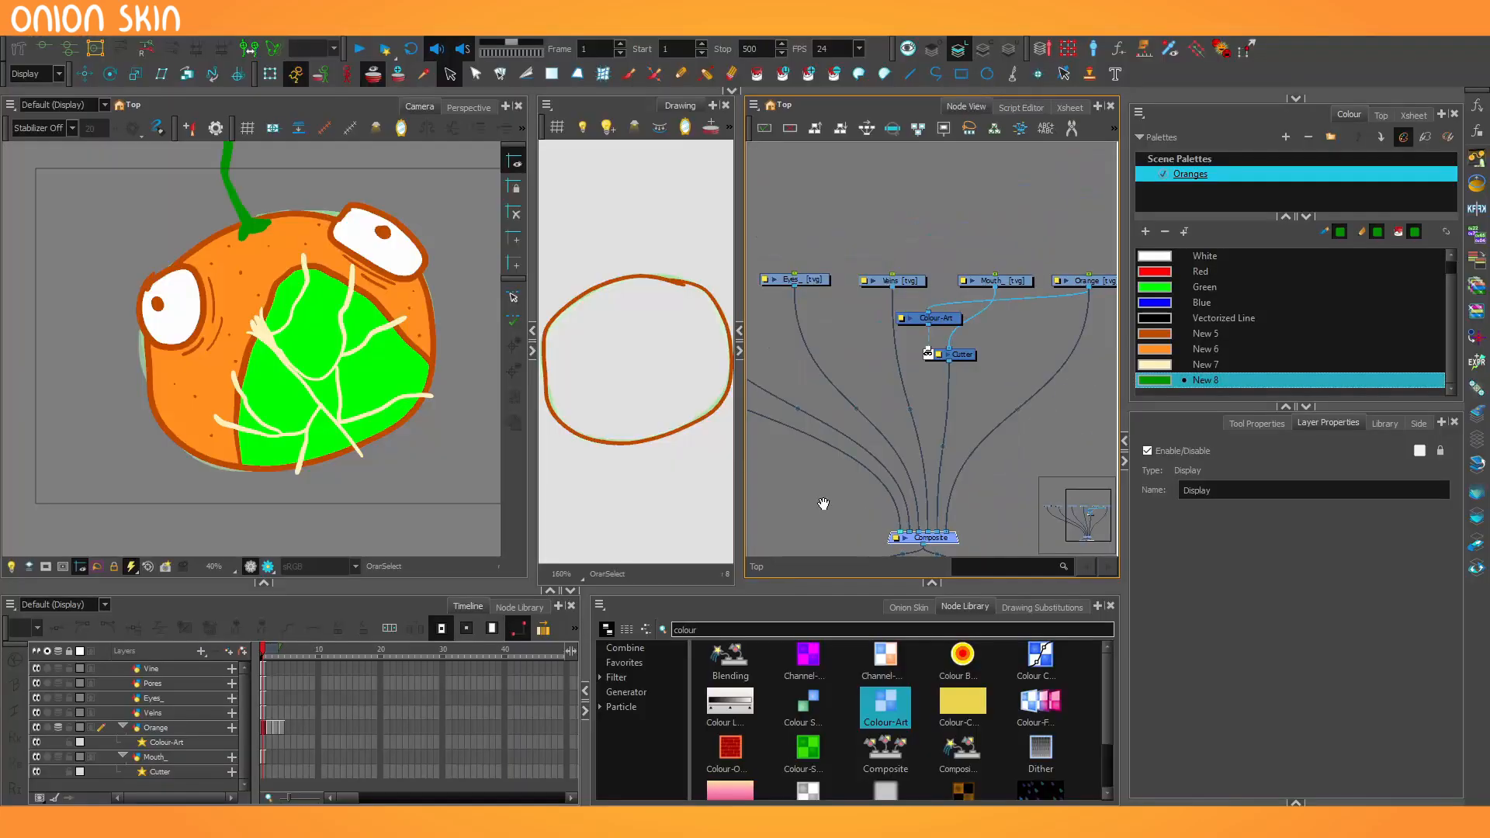
Add a Line-Art node to the node network and place a second Colour-Art node below the mouth's Cutter
text(line)
drag(808, 660, 820, 492)
drag(850, 471, 953, 349)
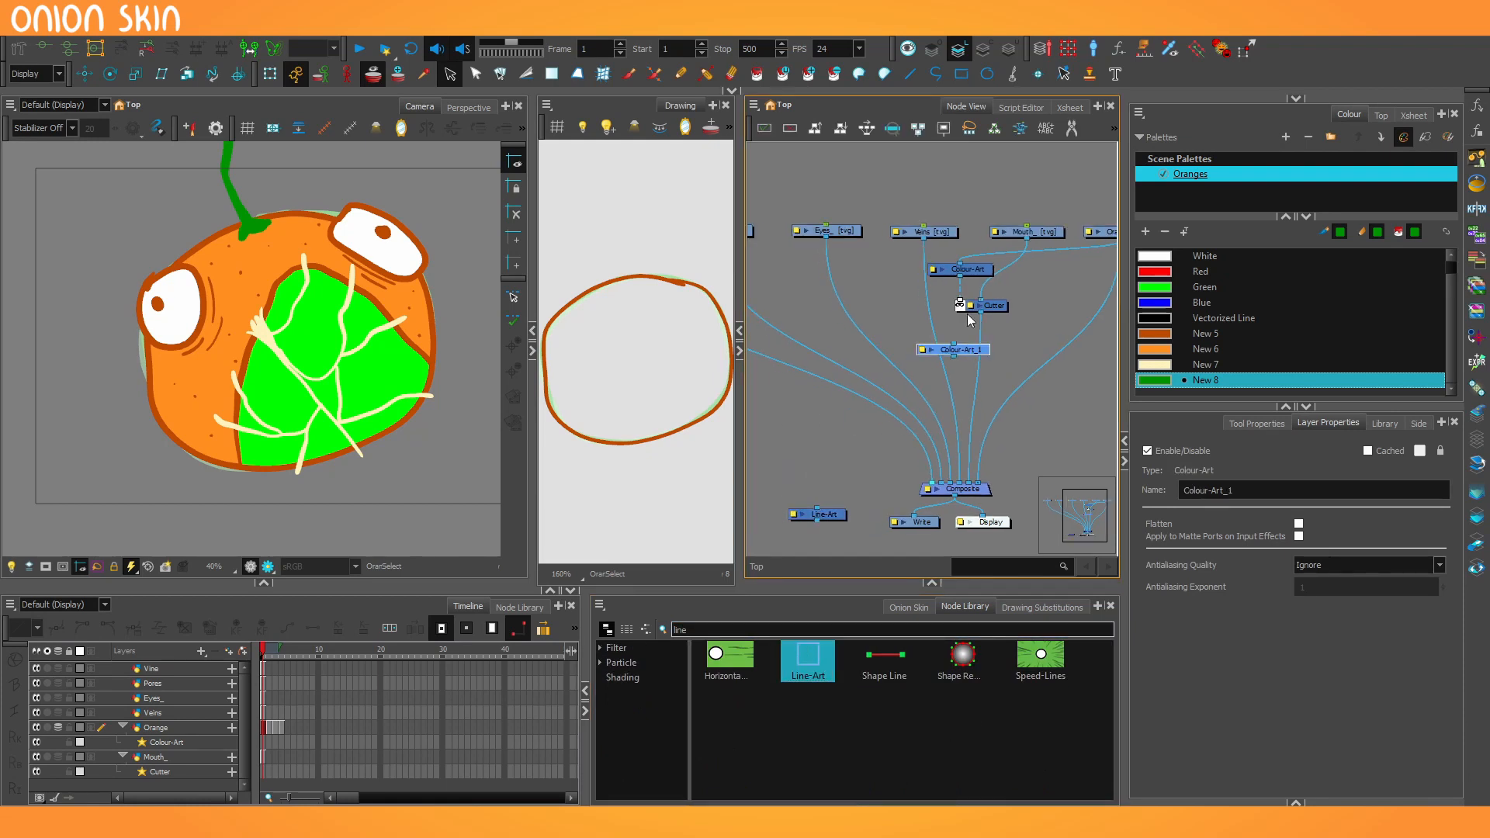
Mask the Veins with a second Cutter matted by Colour-Art_1, and insert the Line-Art node between the mouth's Cutter and the Composite
click(824, 423)
alt+drag(918, 301, 905, 311)
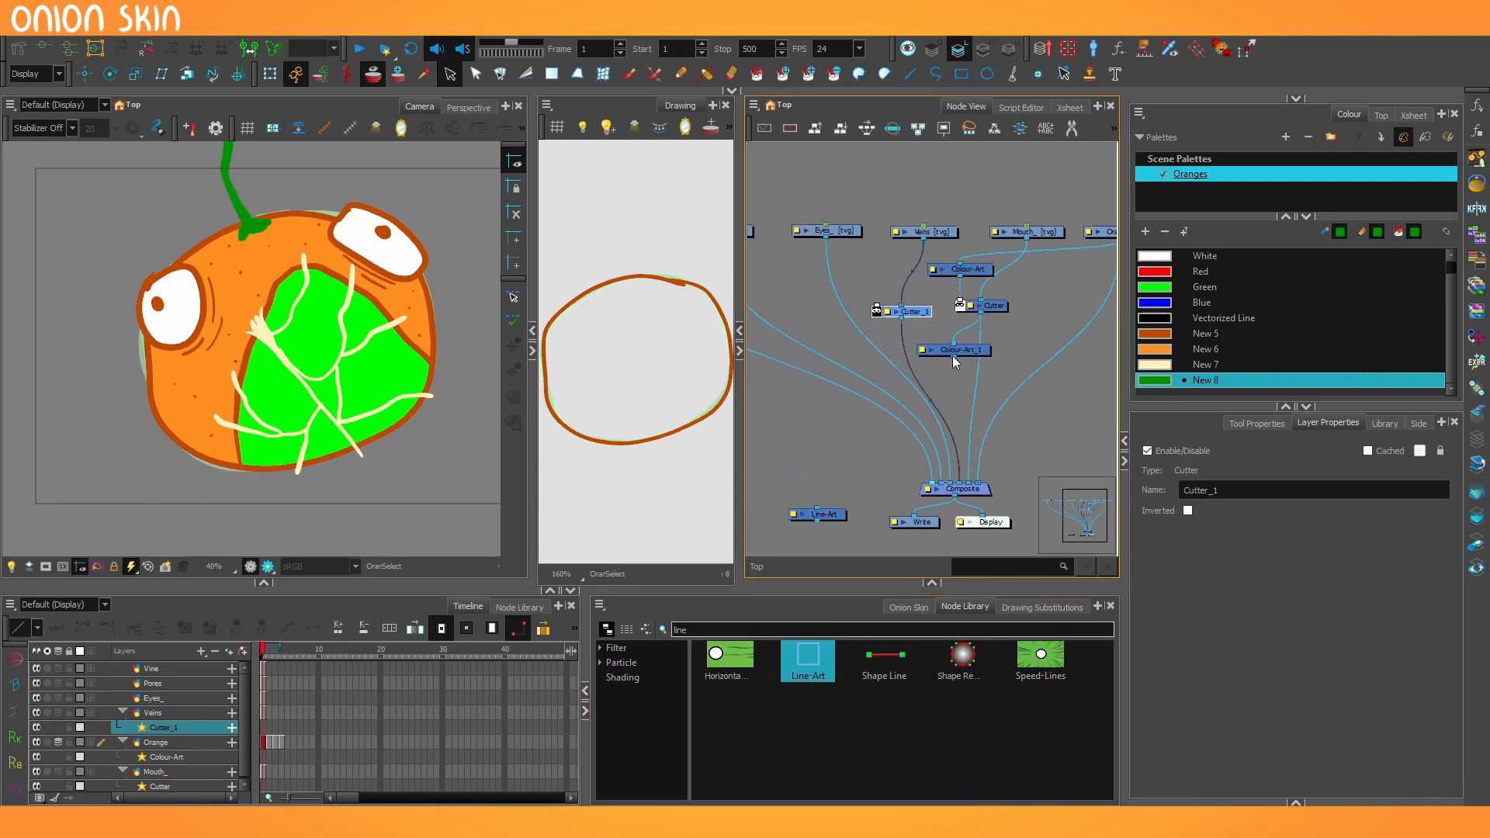
drag(954, 357, 876, 308)
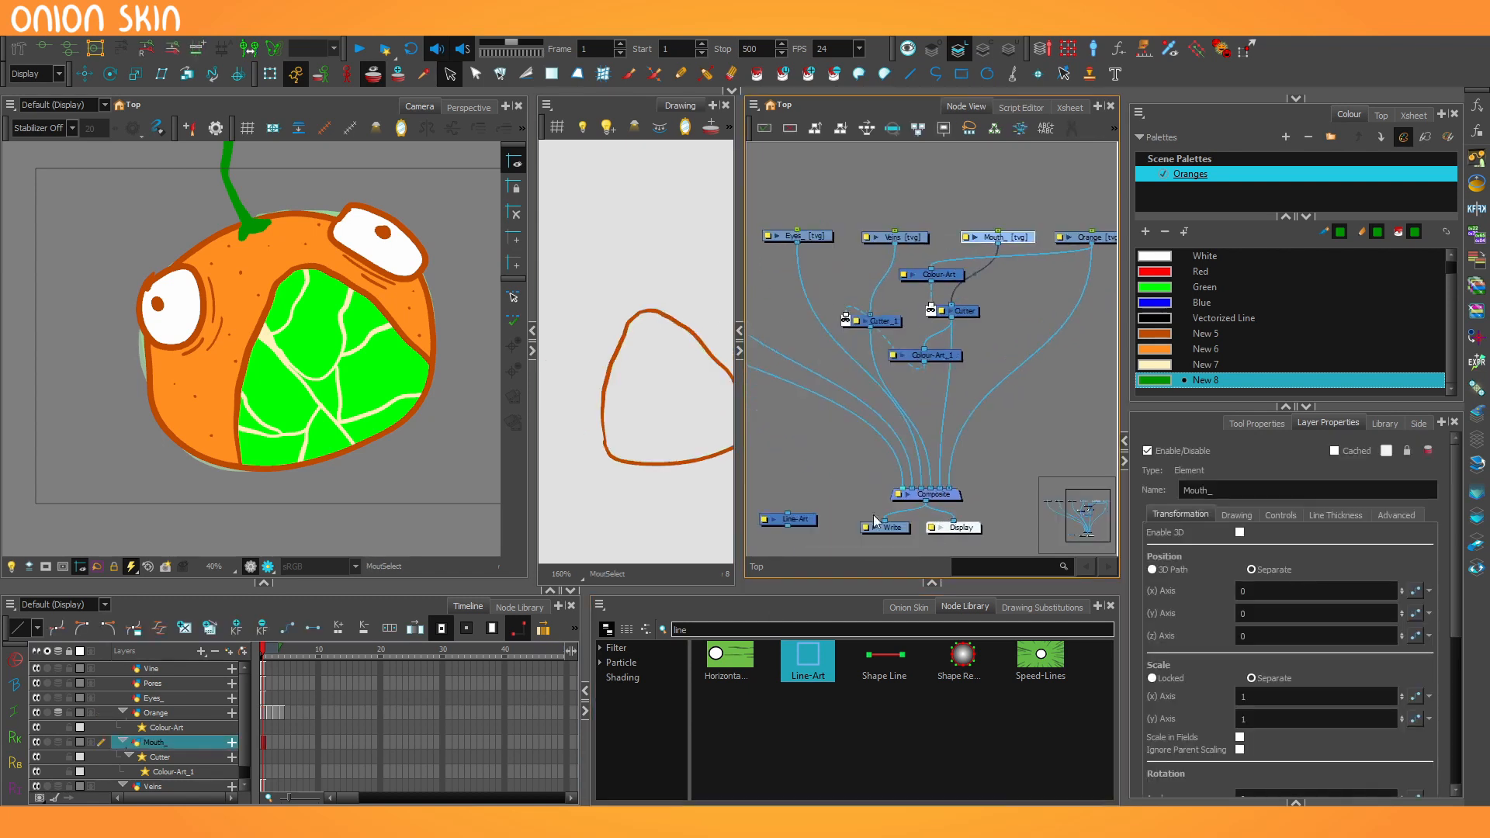
drag(819, 514, 970, 394)
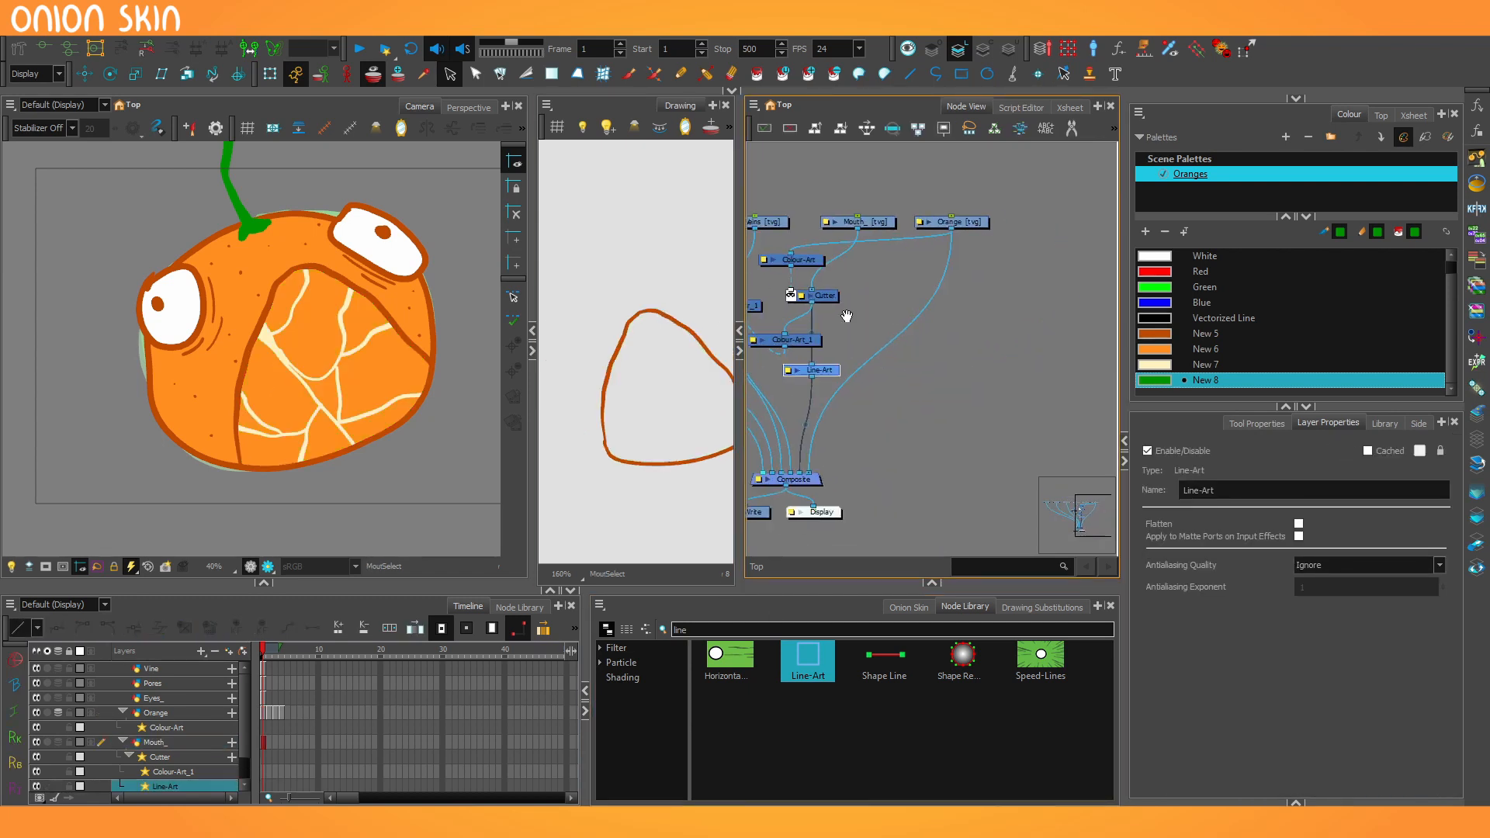
Add a new drawing layer and name it Gradient
key(ctrl+r)
click(1196, 490)
text(Gradien)
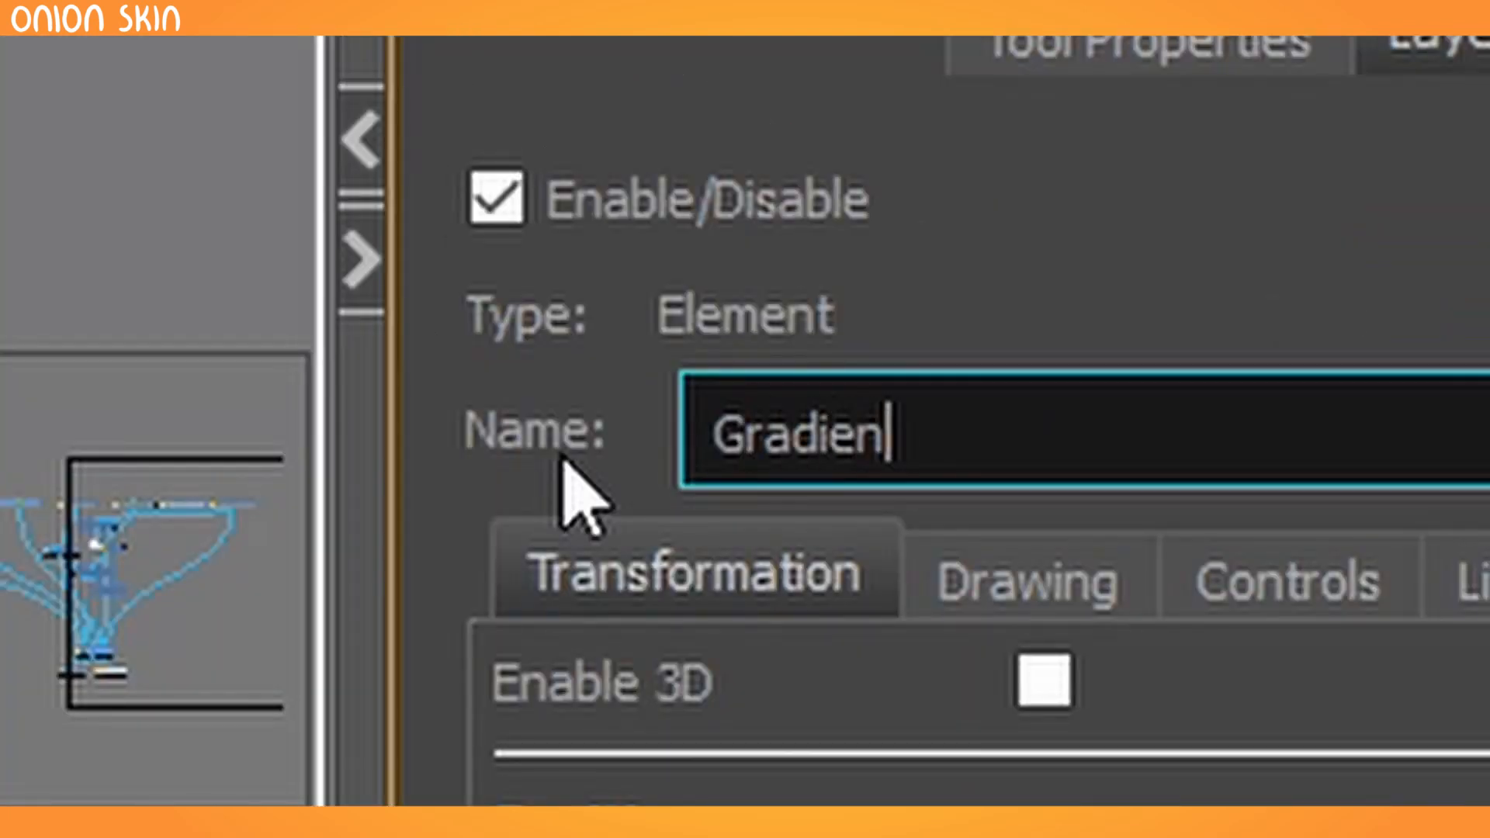
text(t)
key(Return)
Turn the new swatch into a linear gradient from orange (224, 79, 0) to yellow and fill a rectangle with it on the Gradient layer
click(596, 286)
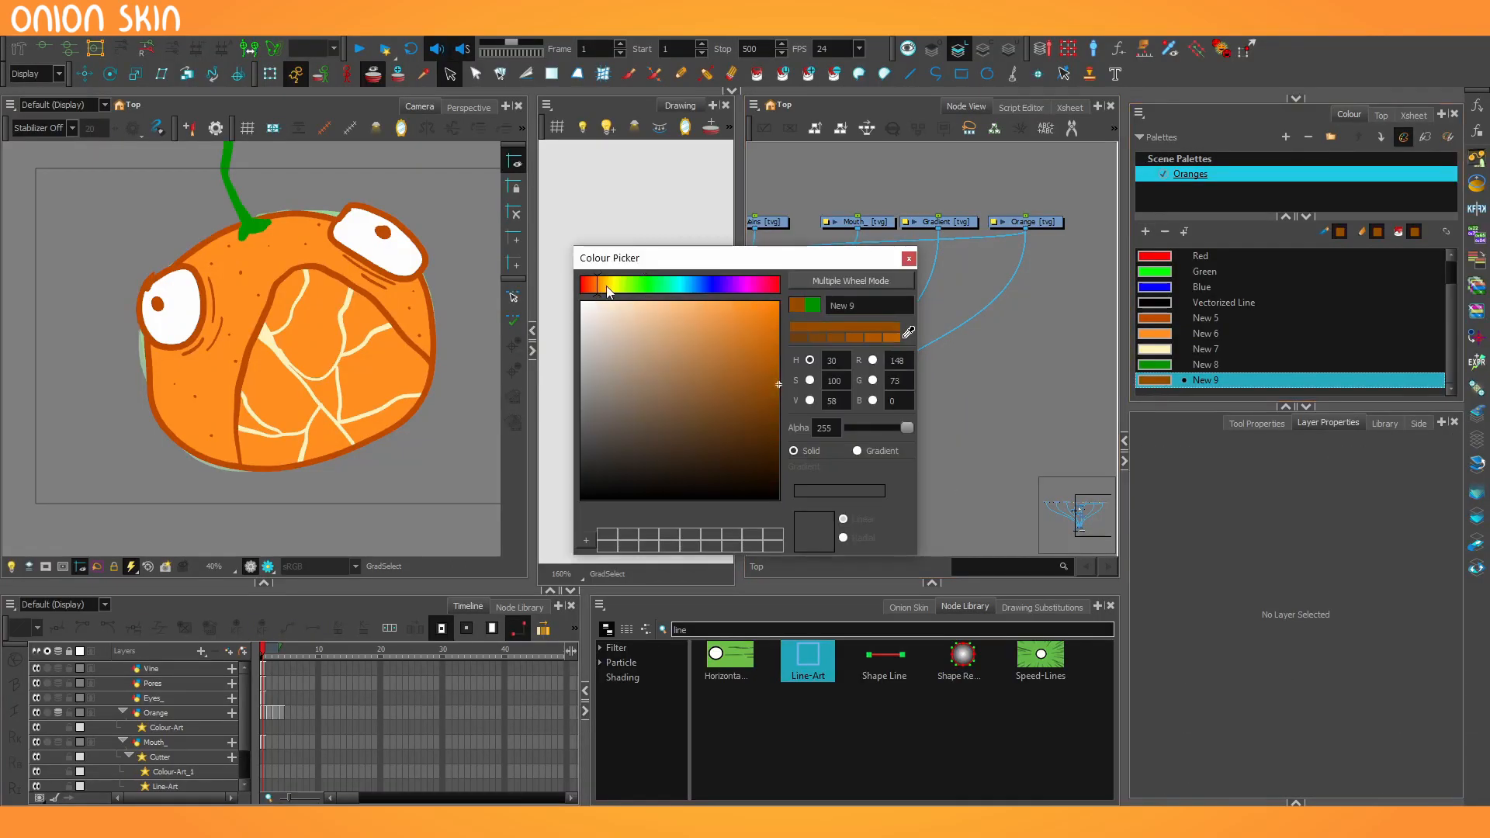
click(856, 451)
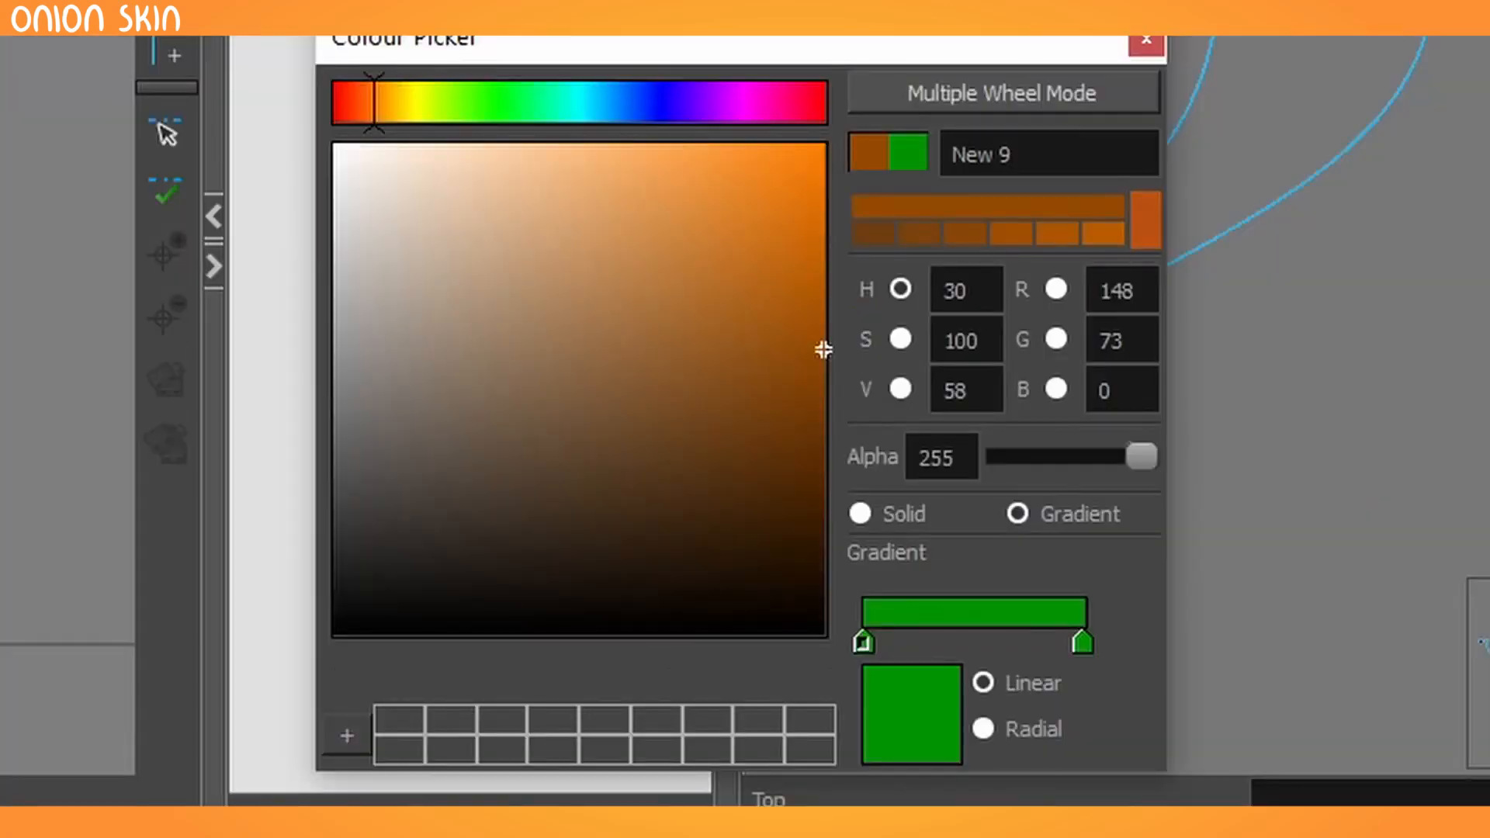
click(1082, 642)
click(1135, 231)
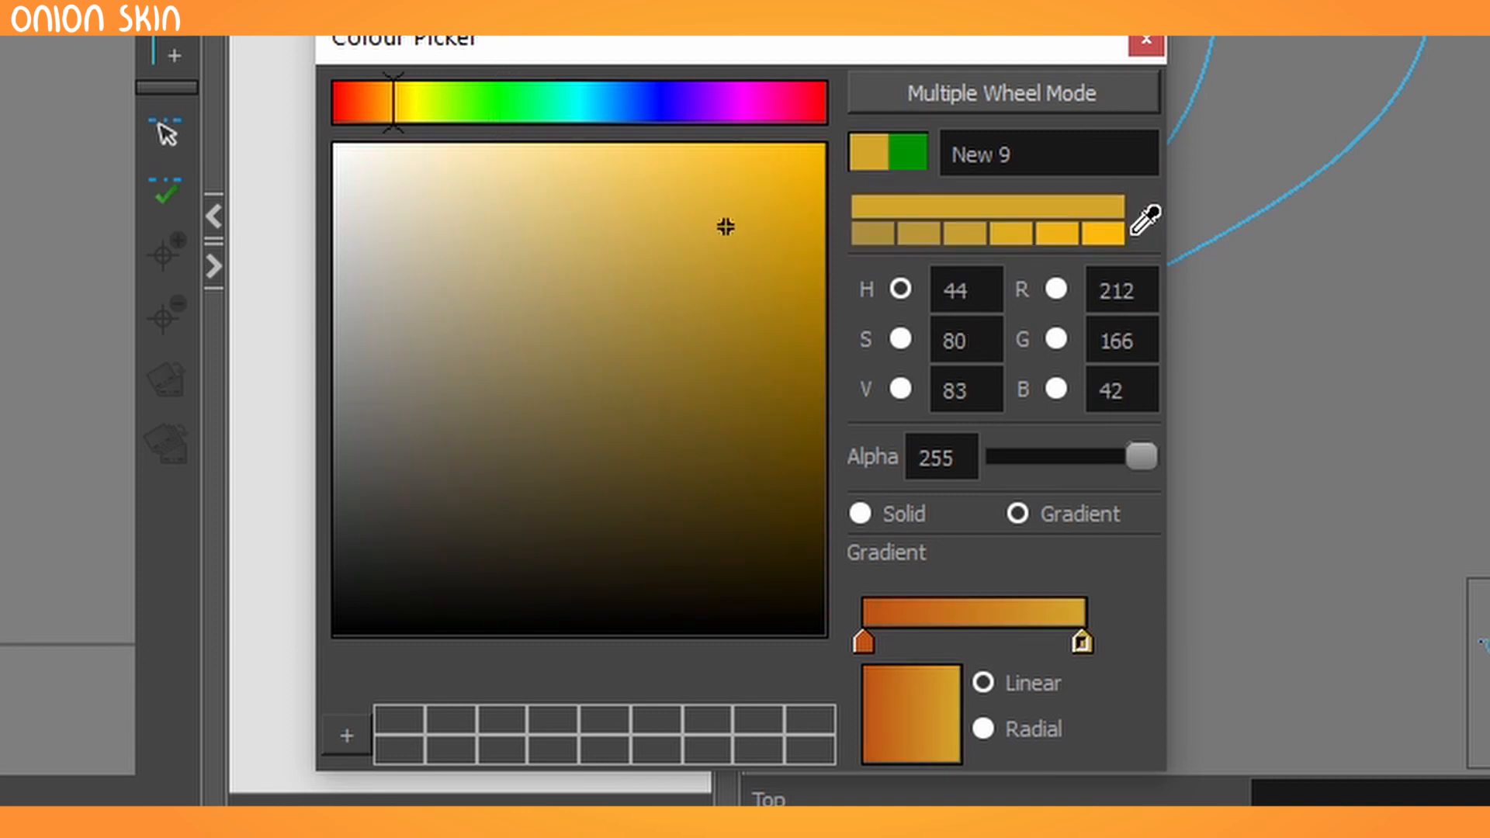
drag(725, 226, 838, 155)
click(863, 642)
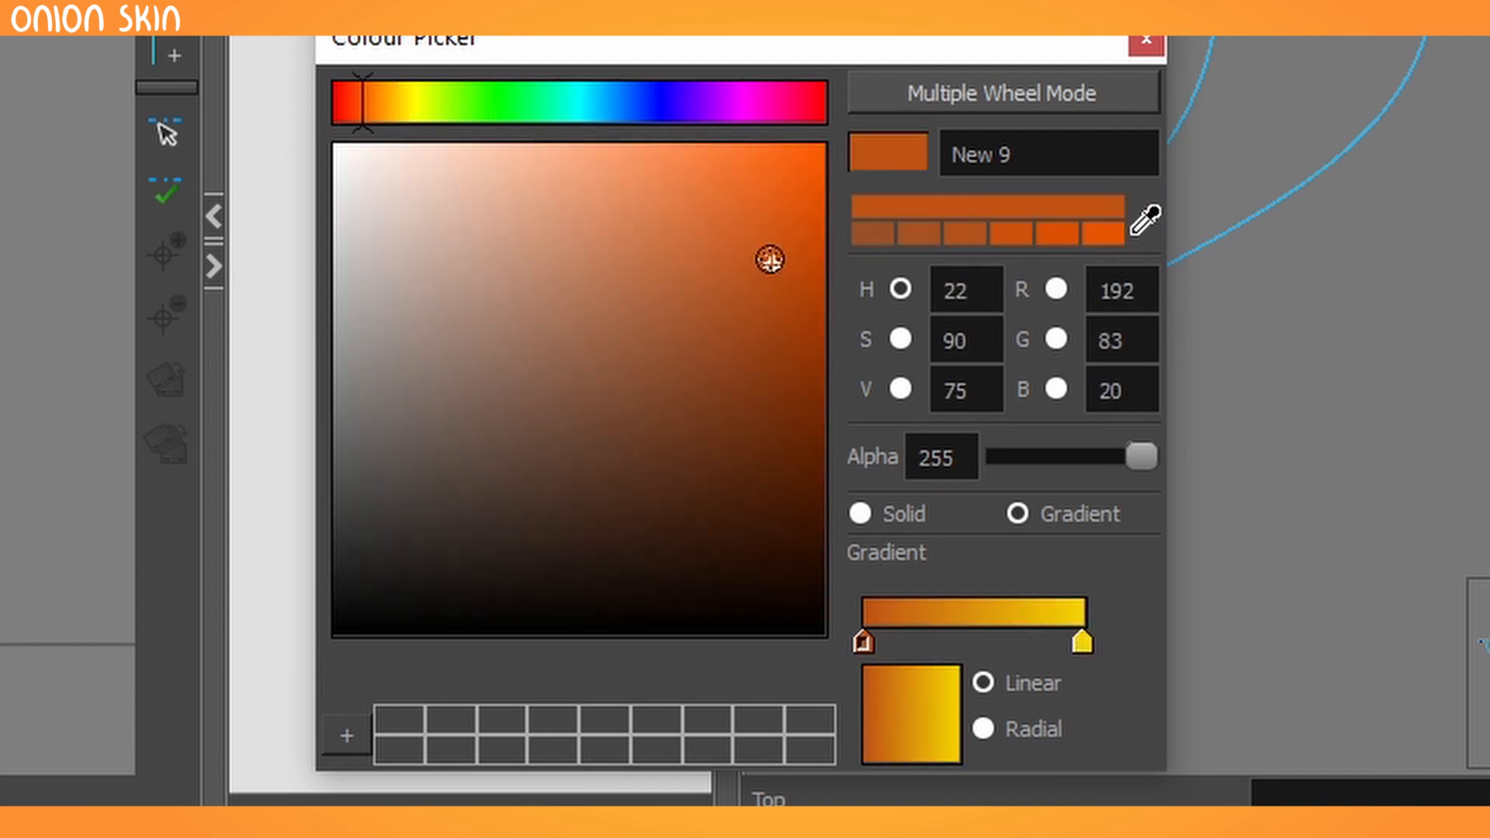
click(1164, 38)
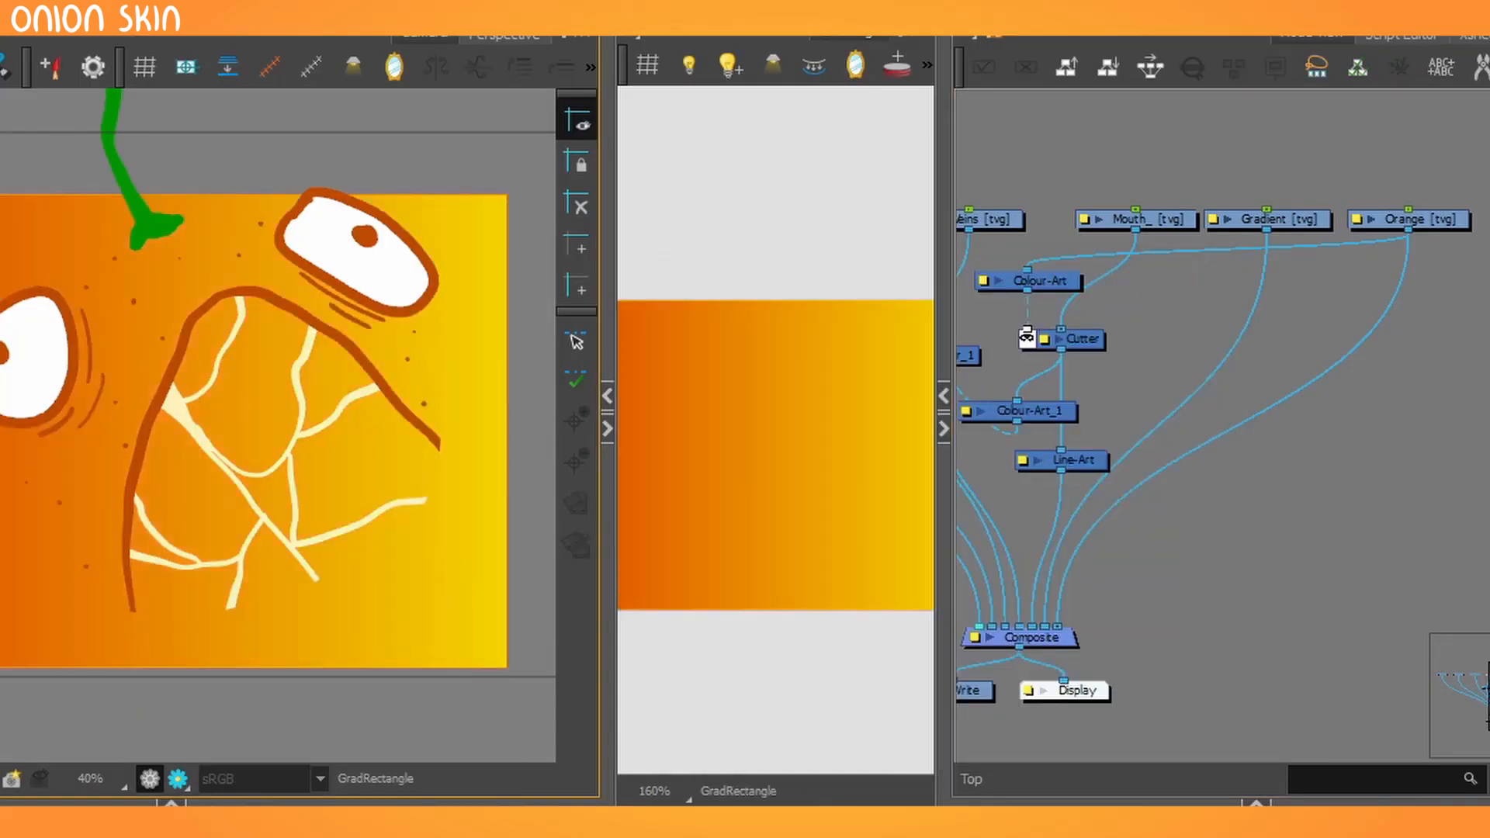
Change the rectangle's gradient to radial and shift its orange stop inward to enlarge the orange centre
click(1273, 219)
double_click(1292, 225)
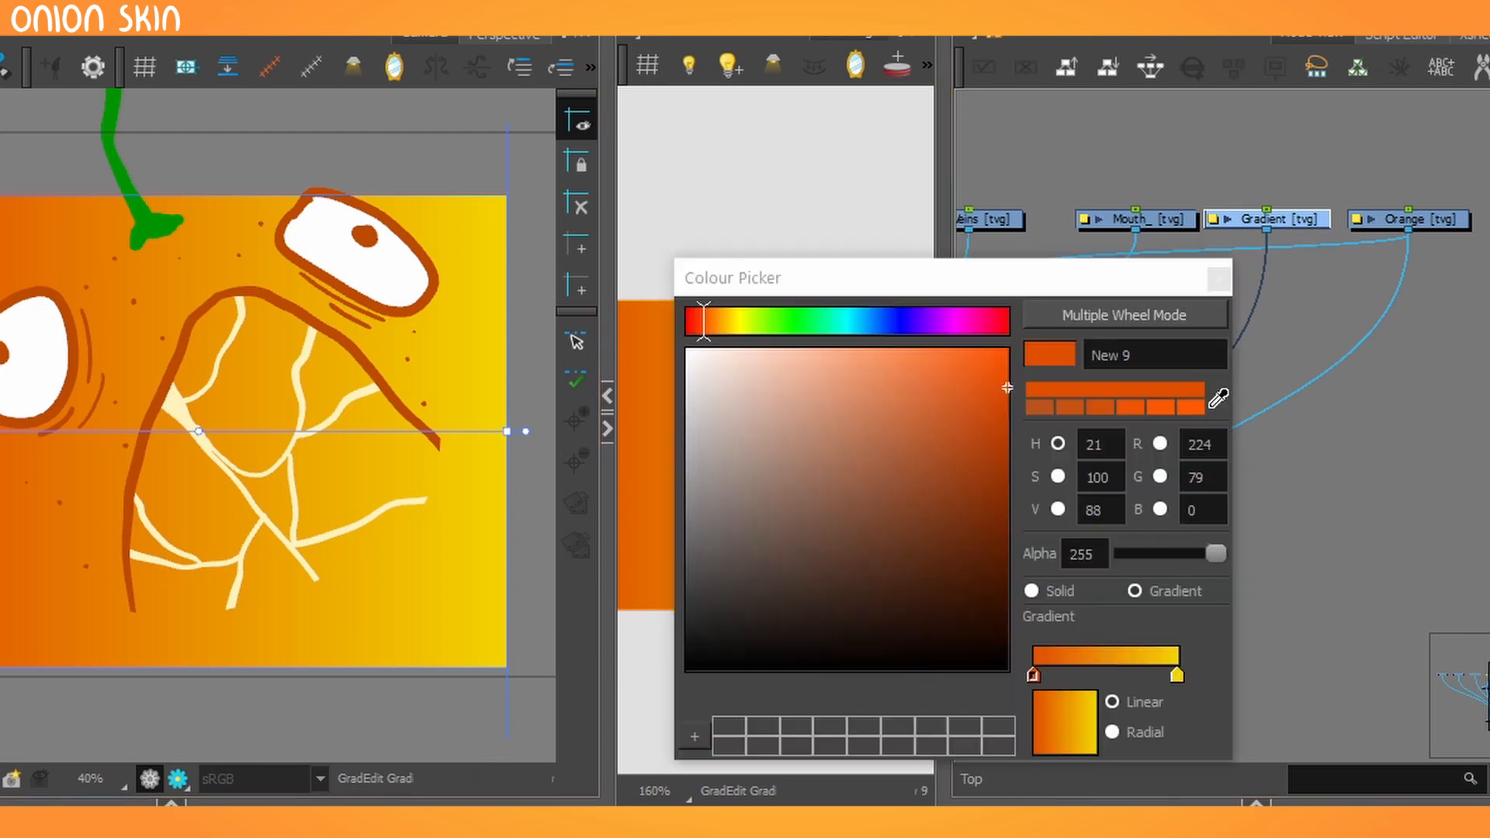
click(1109, 732)
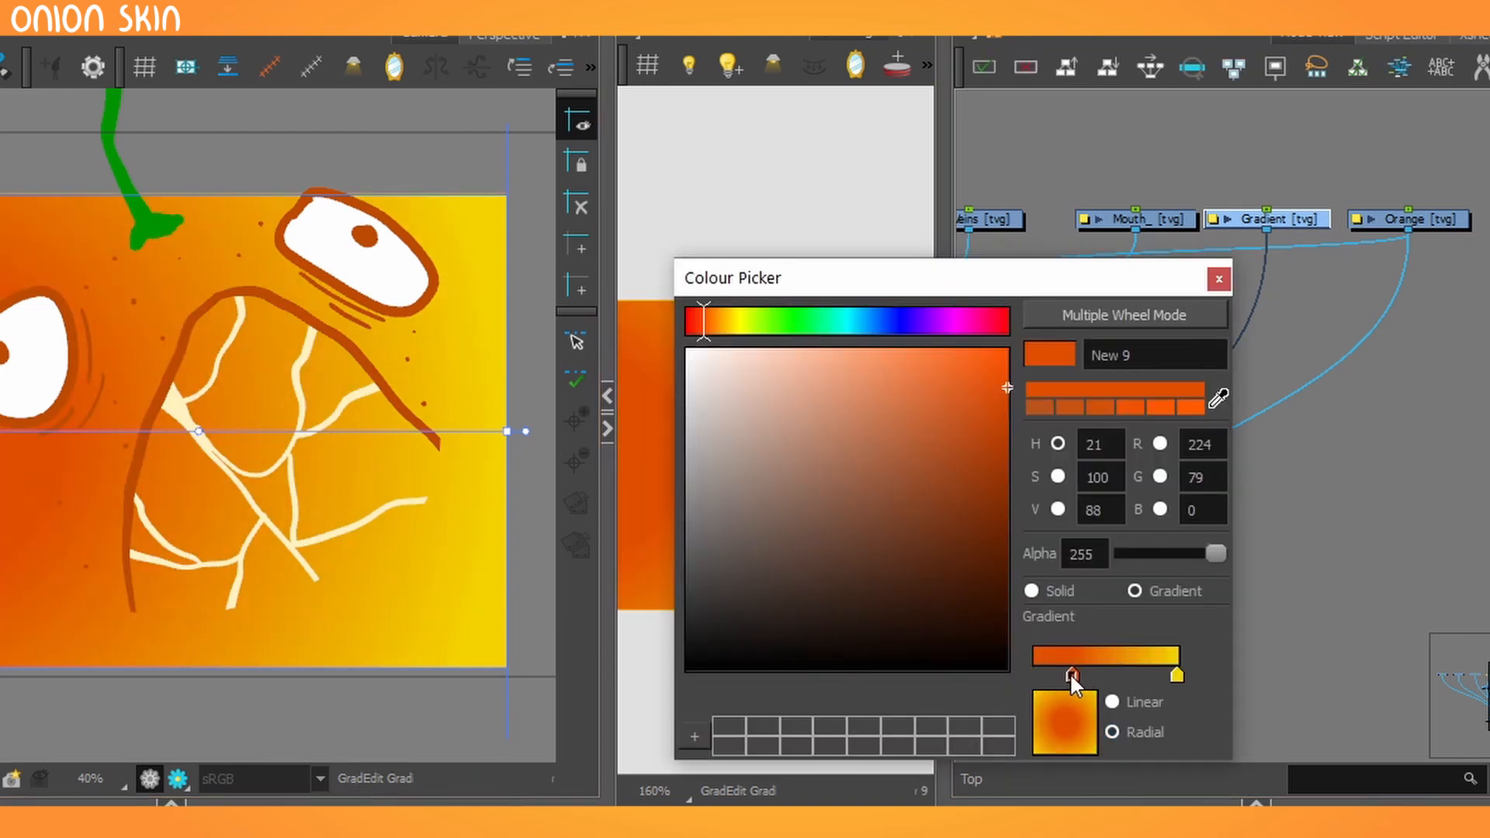
key(Escape)
scroll(184, 388, down, 3)
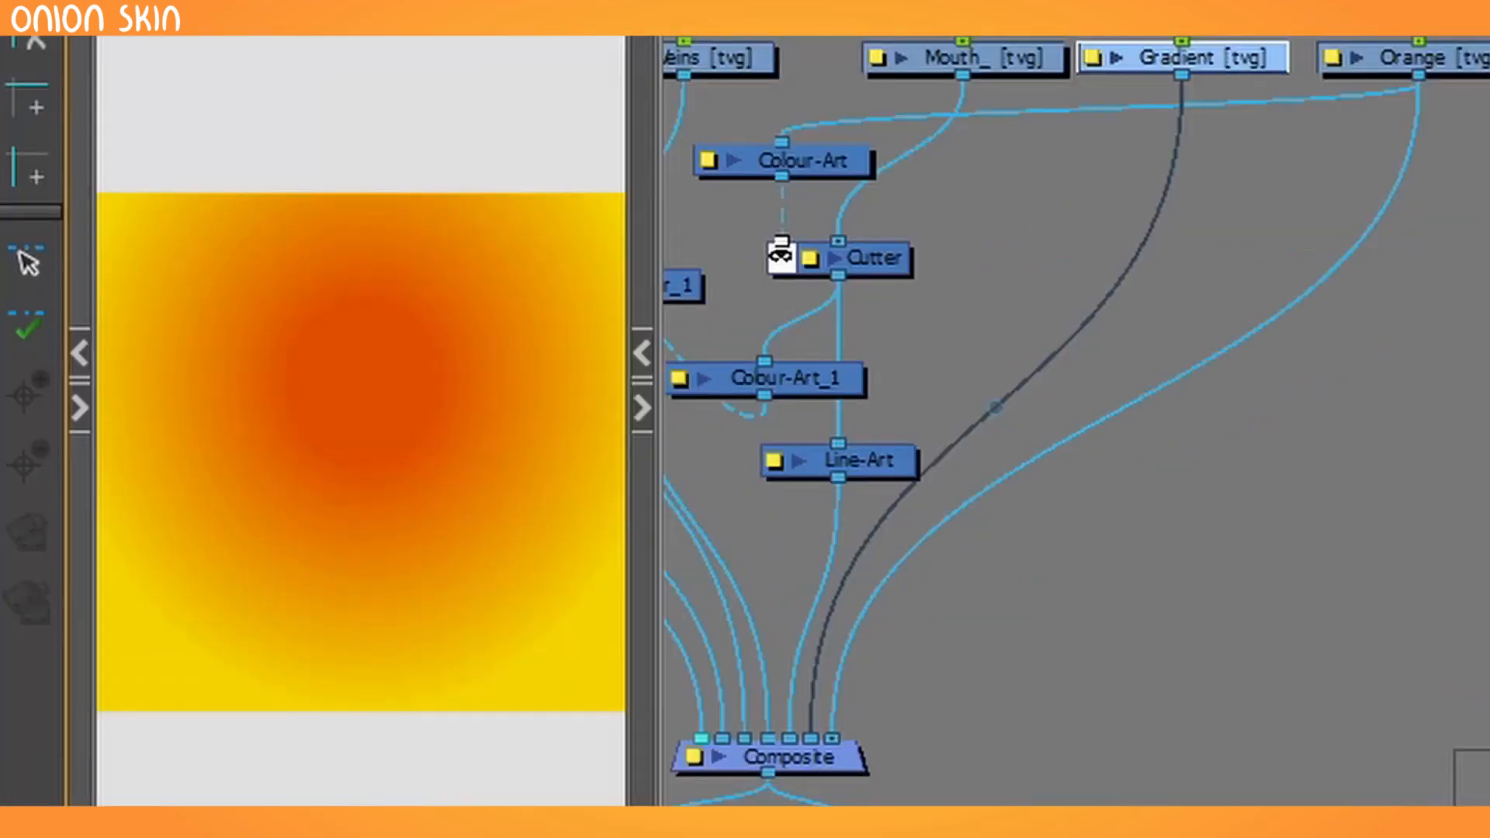
Insert a Composite node above Cutter_1 and connect the Gradient drawing into it alongside the Veins
drag(1200, 582, 1378, 581)
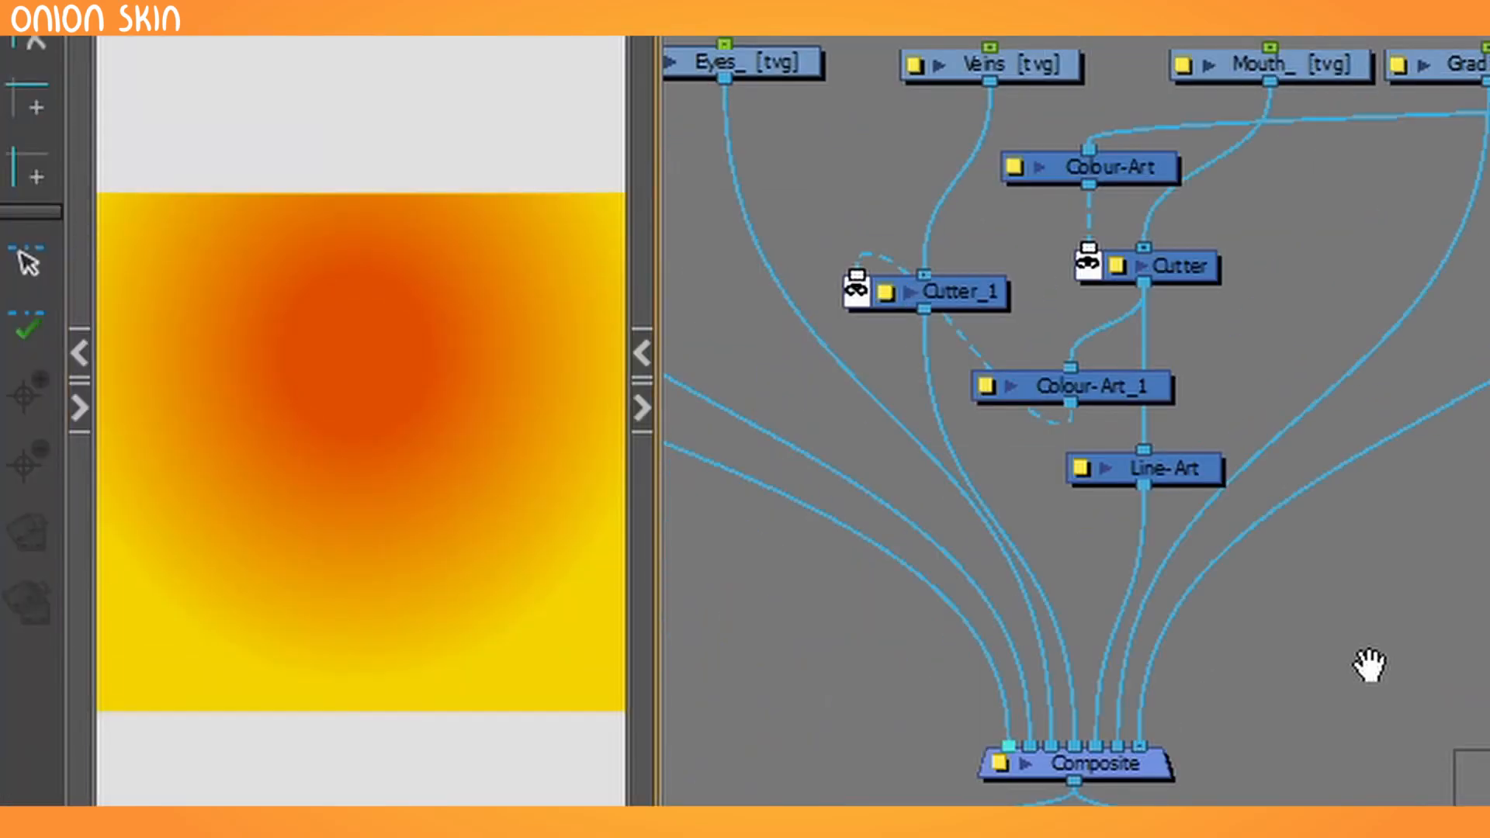
click(1203, 326)
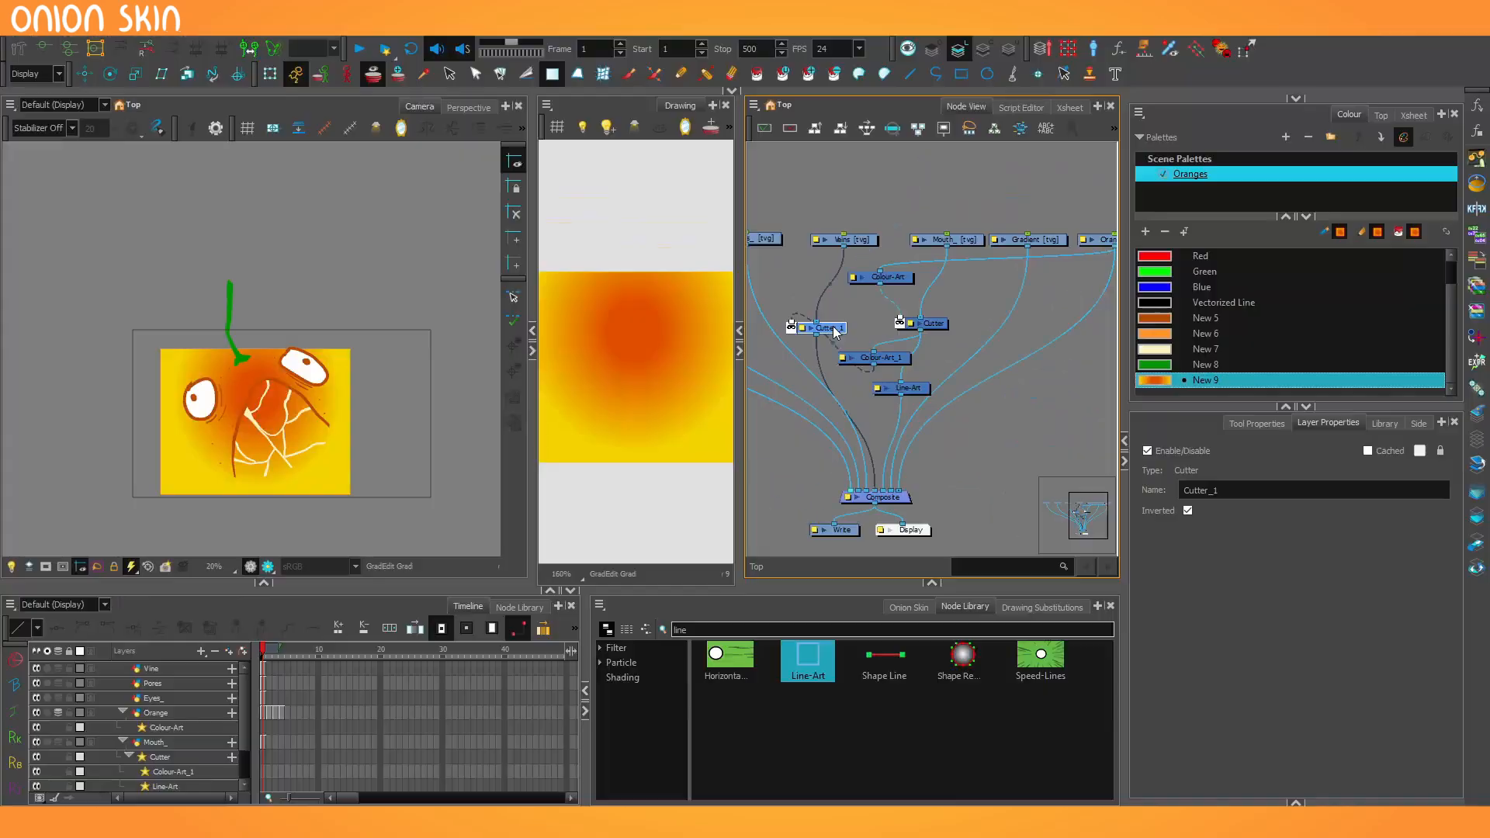
click(856, 305)
drag(1001, 297, 815, 296)
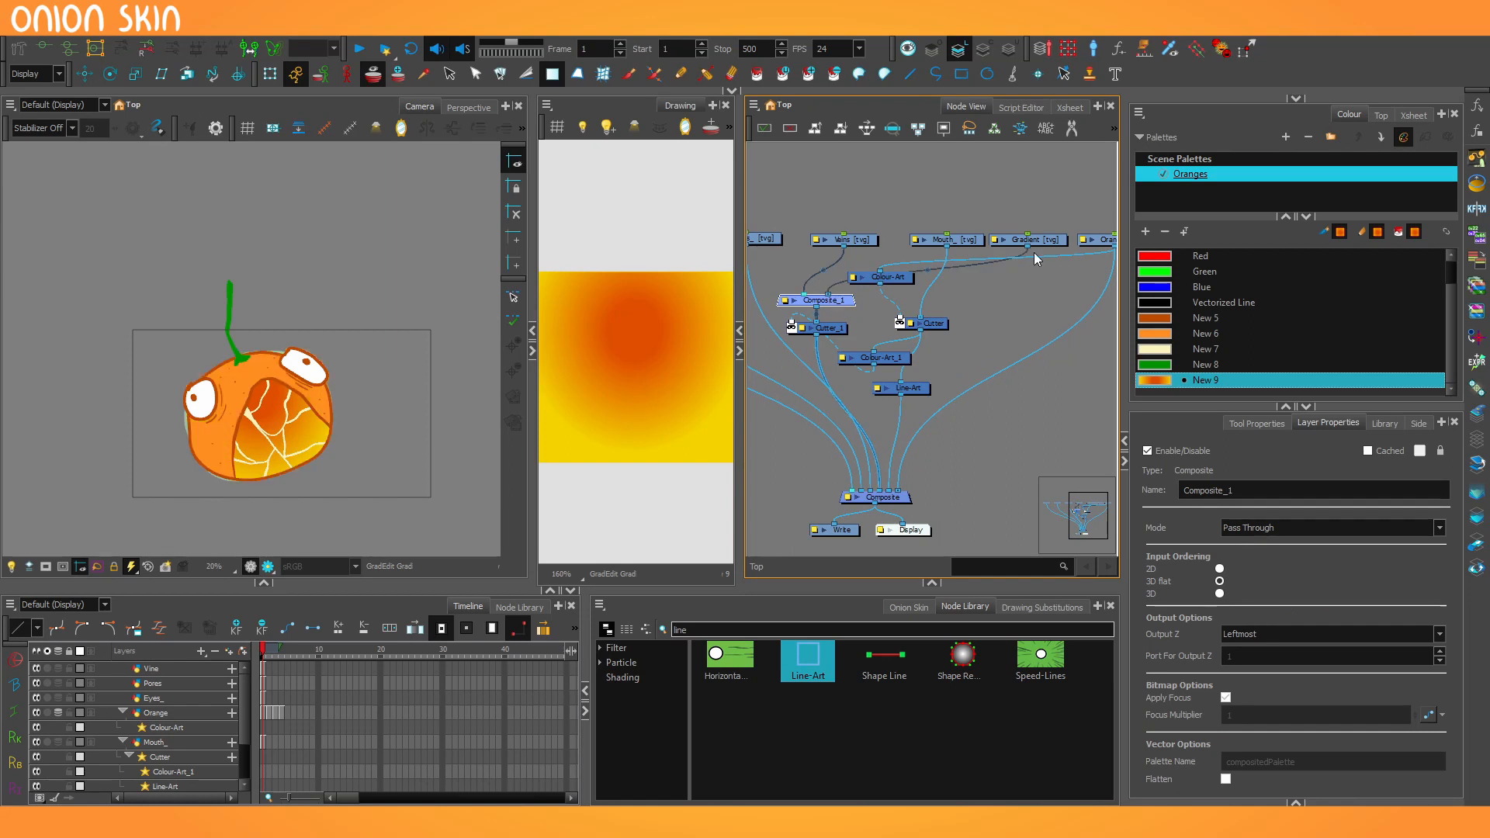
Move the Veins and Gradient nodes side by side above the new Composite_1 to tidy the network
drag(846, 239, 838, 179)
drag(1028, 239, 918, 179)
scroll(247, 439, up, 2)
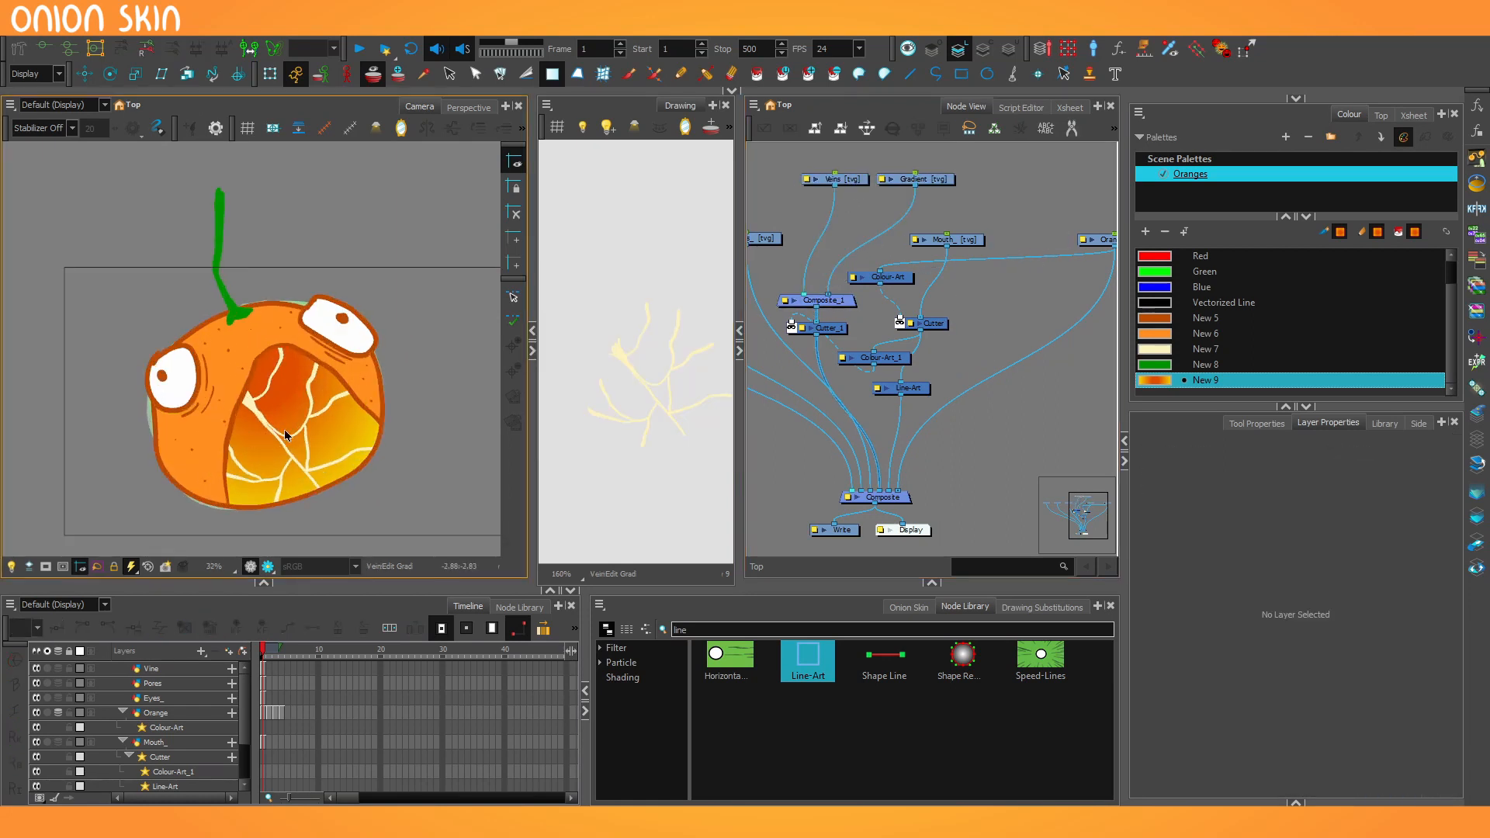
click(812, 351)
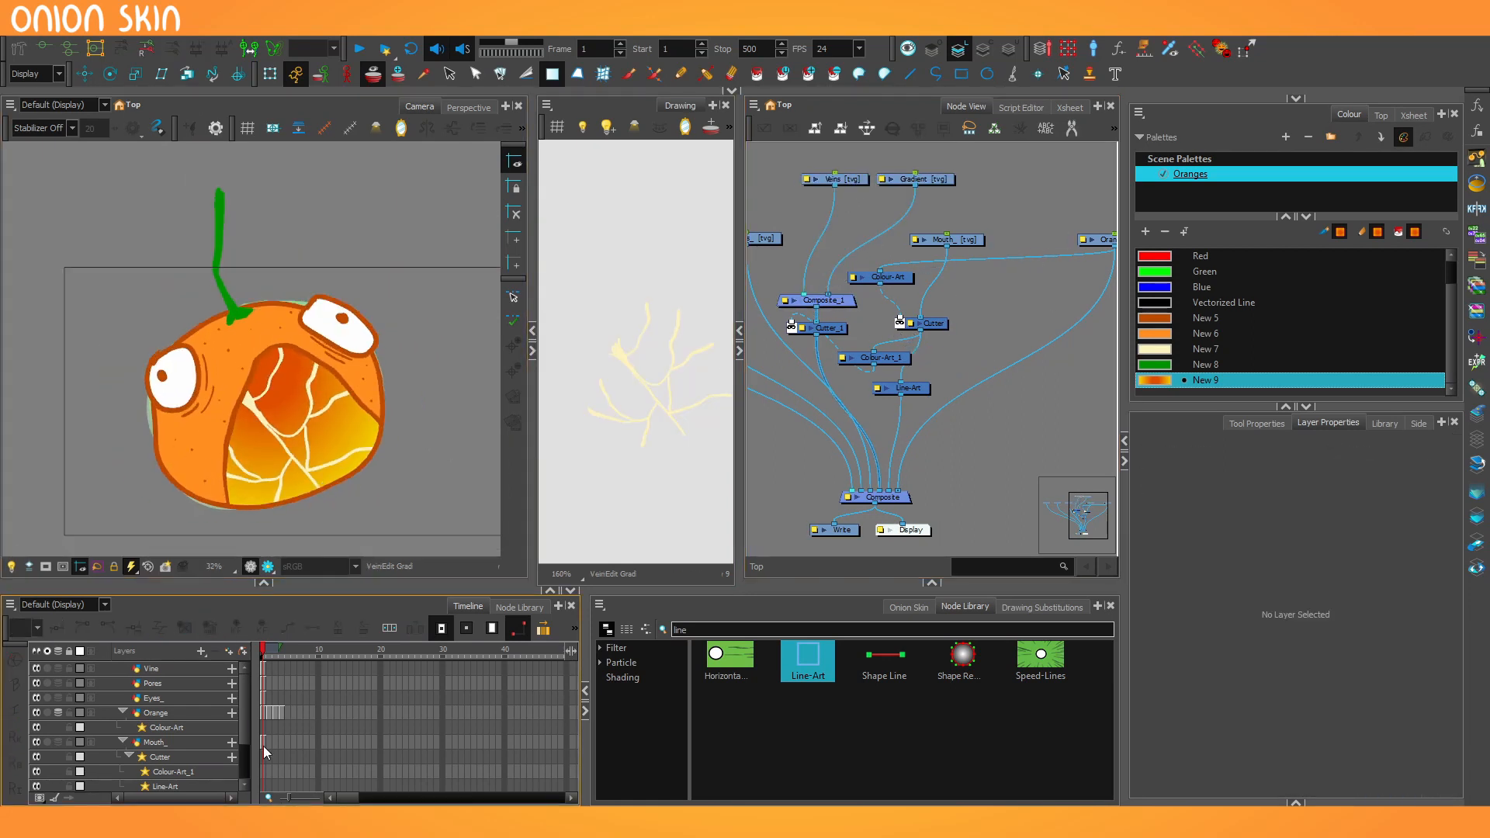
Extend the exposure of the Vine, Pores, Eyes_, Mouth_, Veins and Gradient layers across the Orange layer's four frames
drag(264, 751, 265, 666)
click(269, 713)
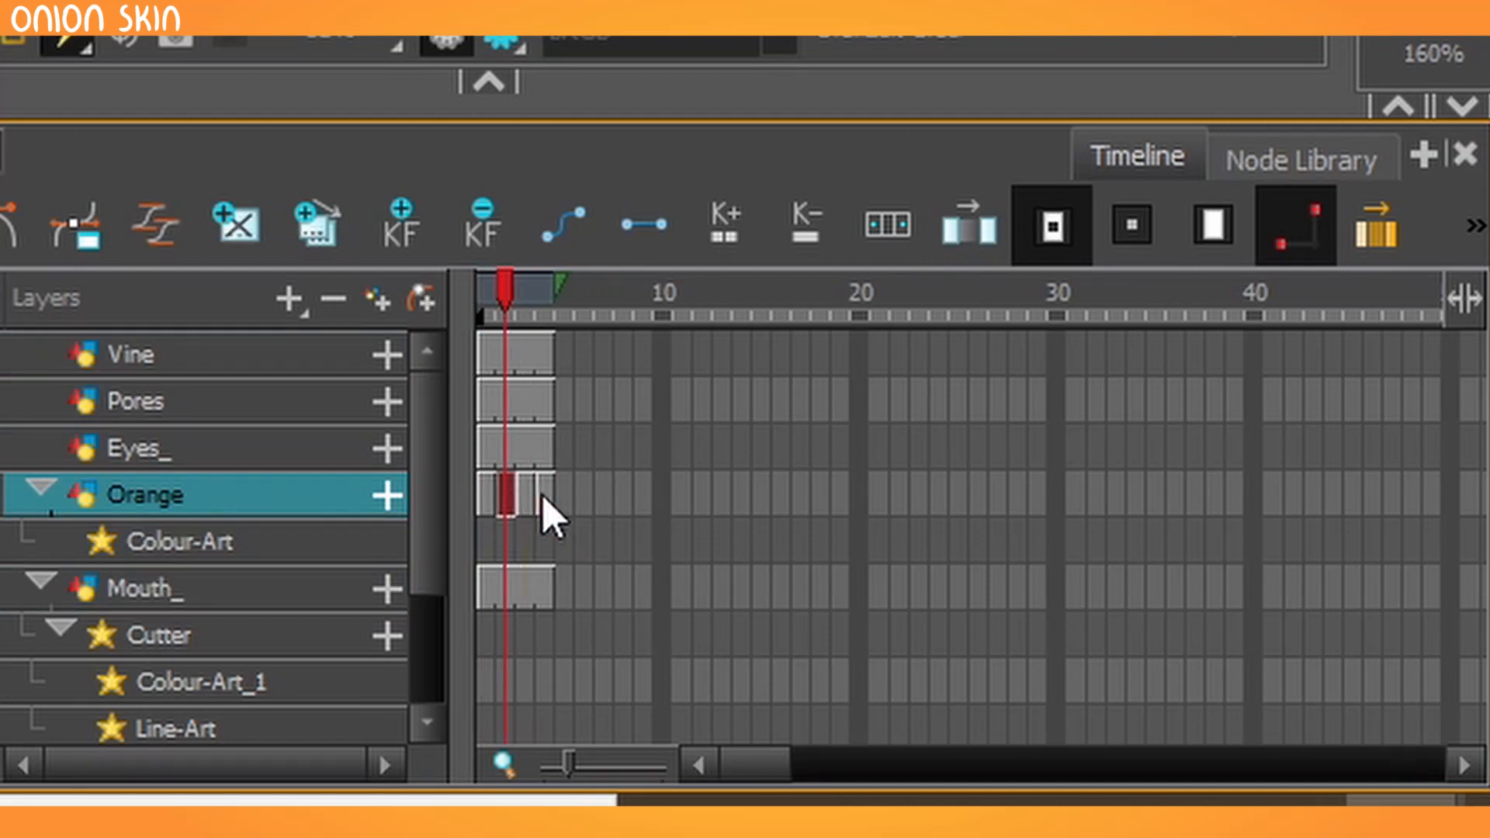
scroll(539, 582, down, 2)
drag(488, 580, 489, 627)
key(period)
key(period)
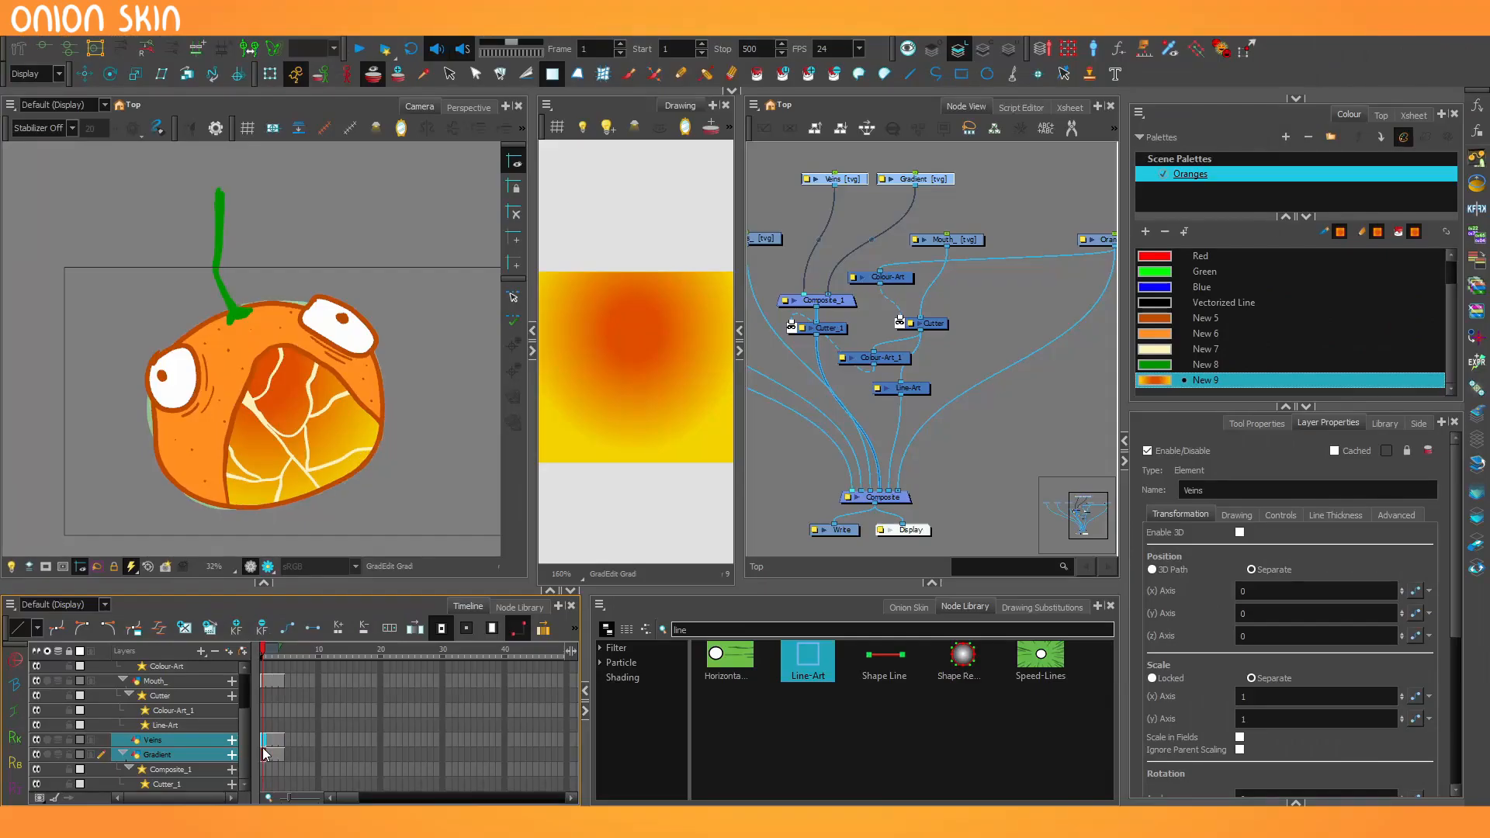
scroll(852, 433, up, 3)
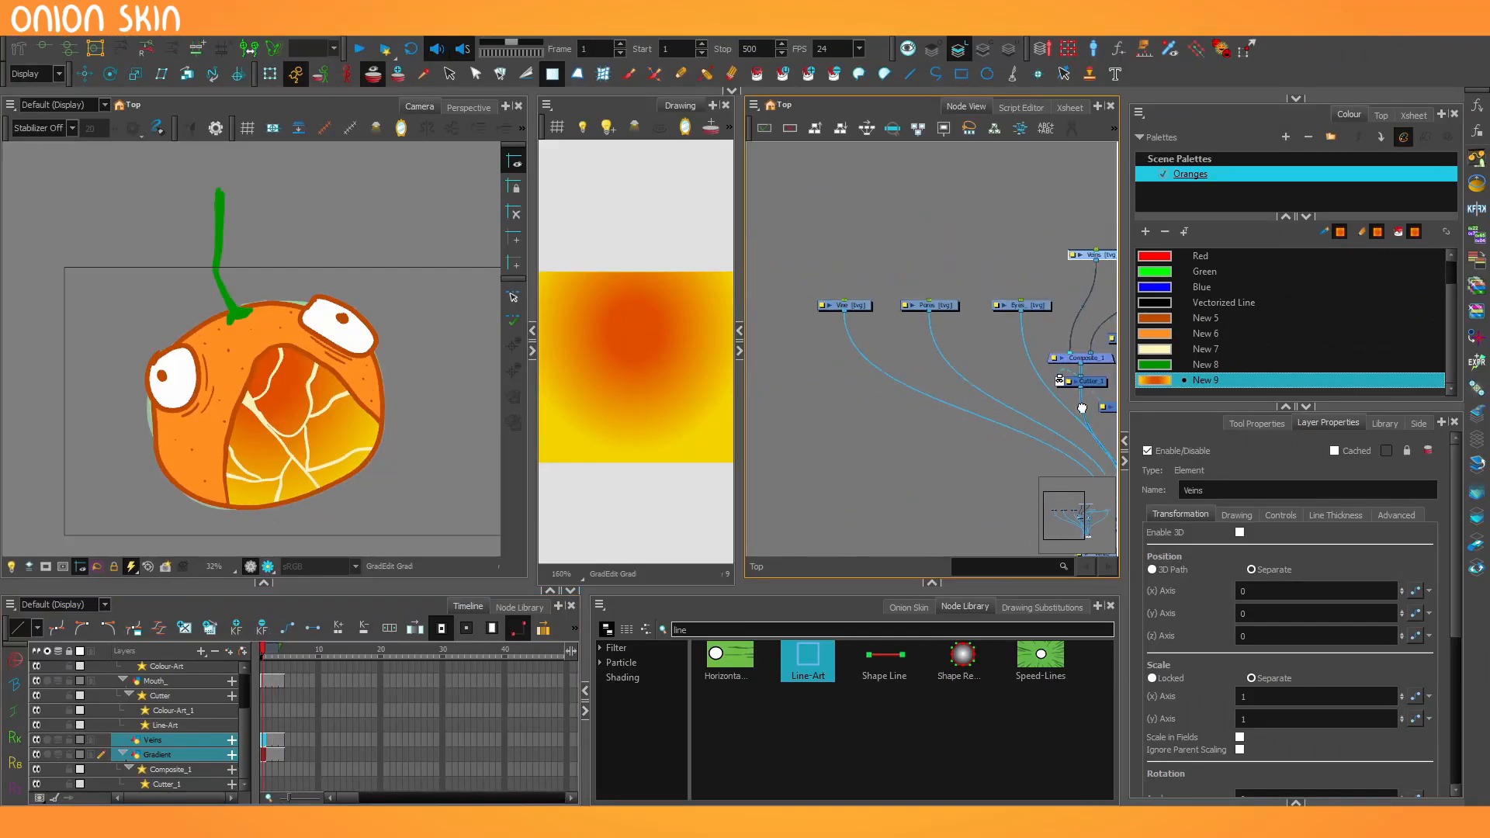
Insert an Apply-Peg-Transformation node between Pores and Composite_2, drive it with a Pores-P peg, and tidy the node positions
click(902, 301)
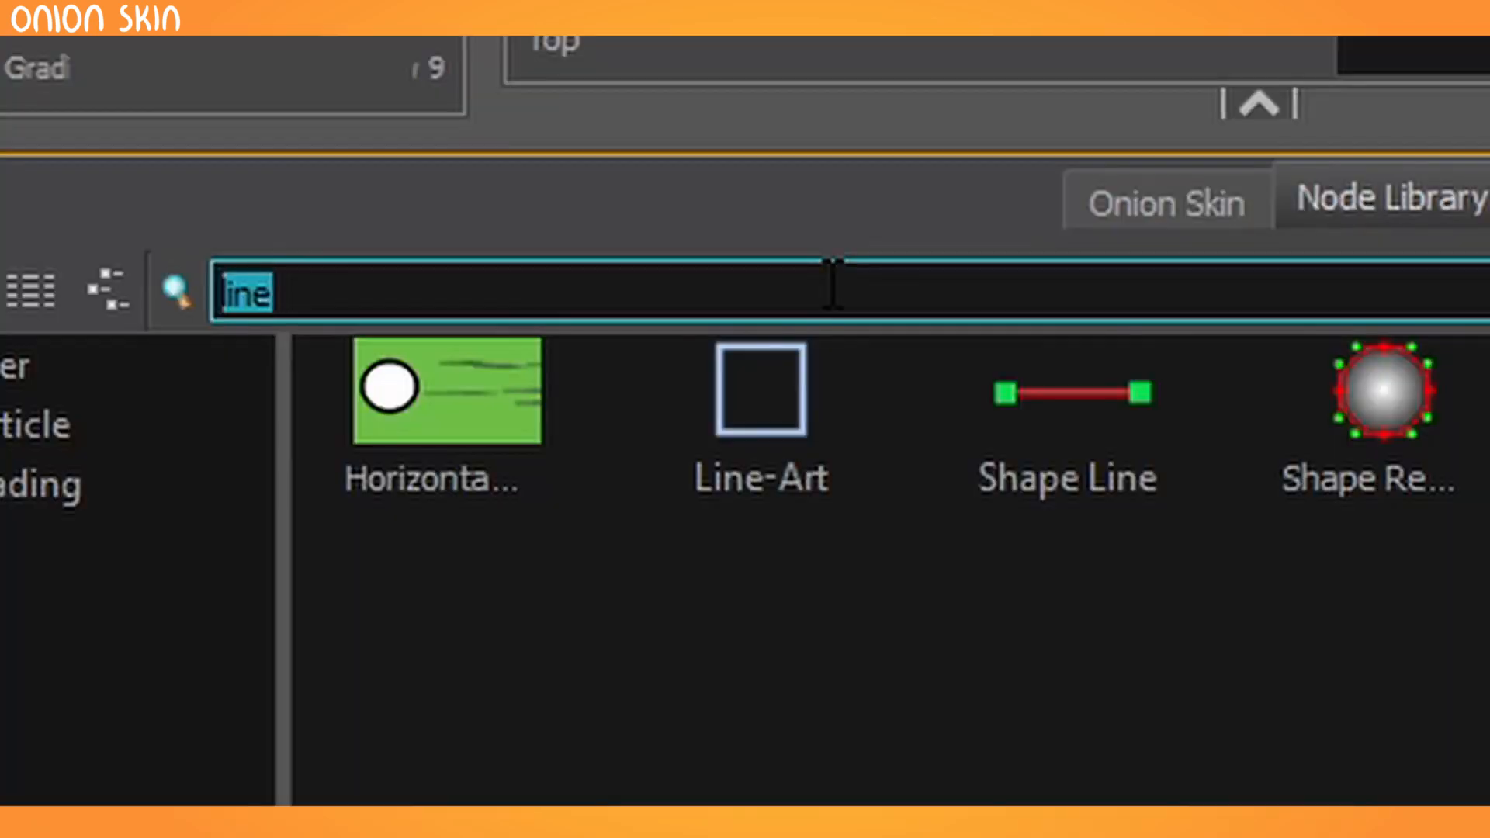
text(apply)
drag(803, 430, 800, 487)
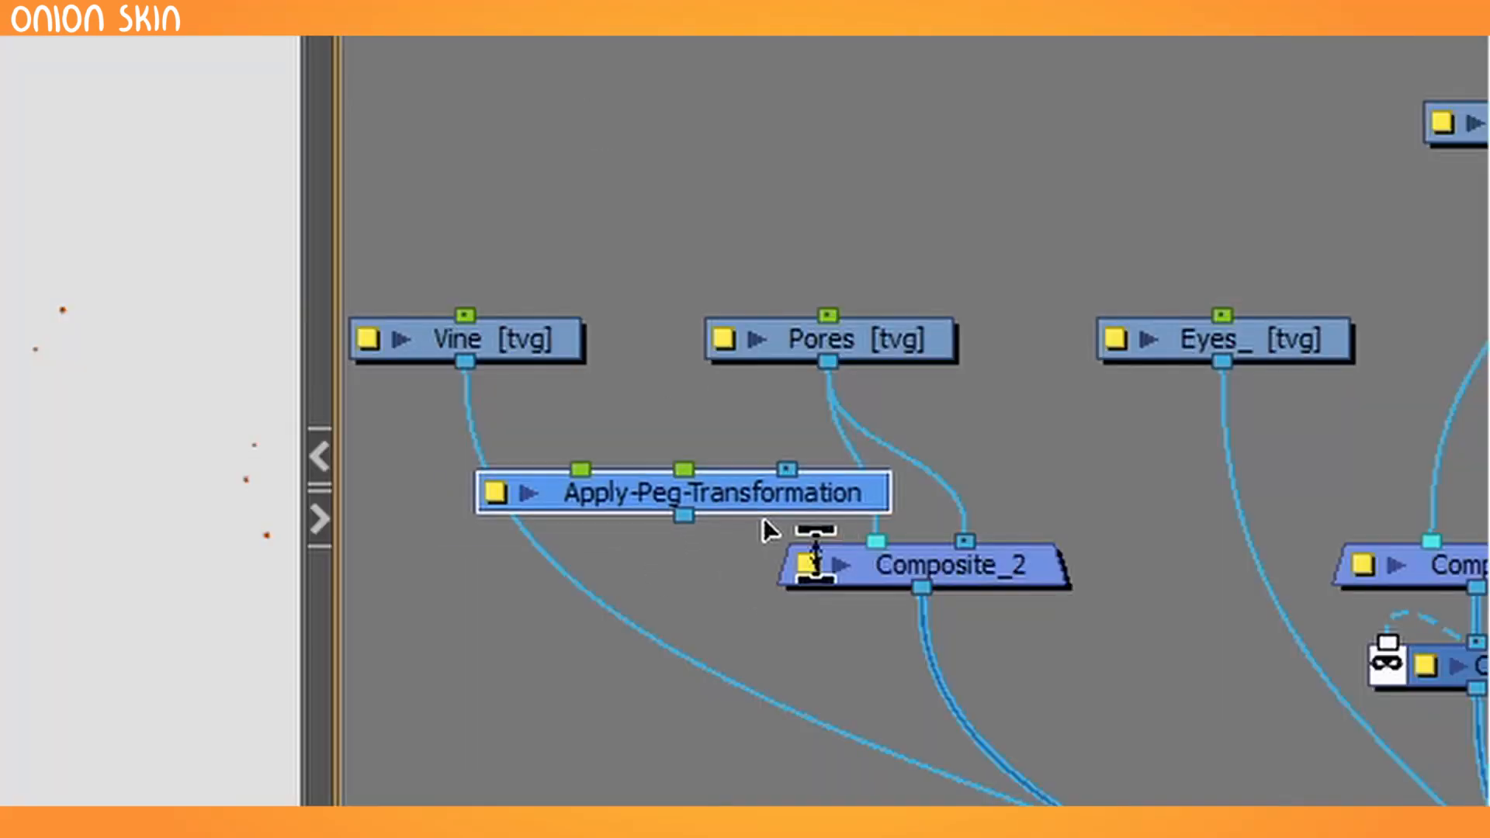
drag(898, 58, 769, 362)
drag(702, 363, 749, 459)
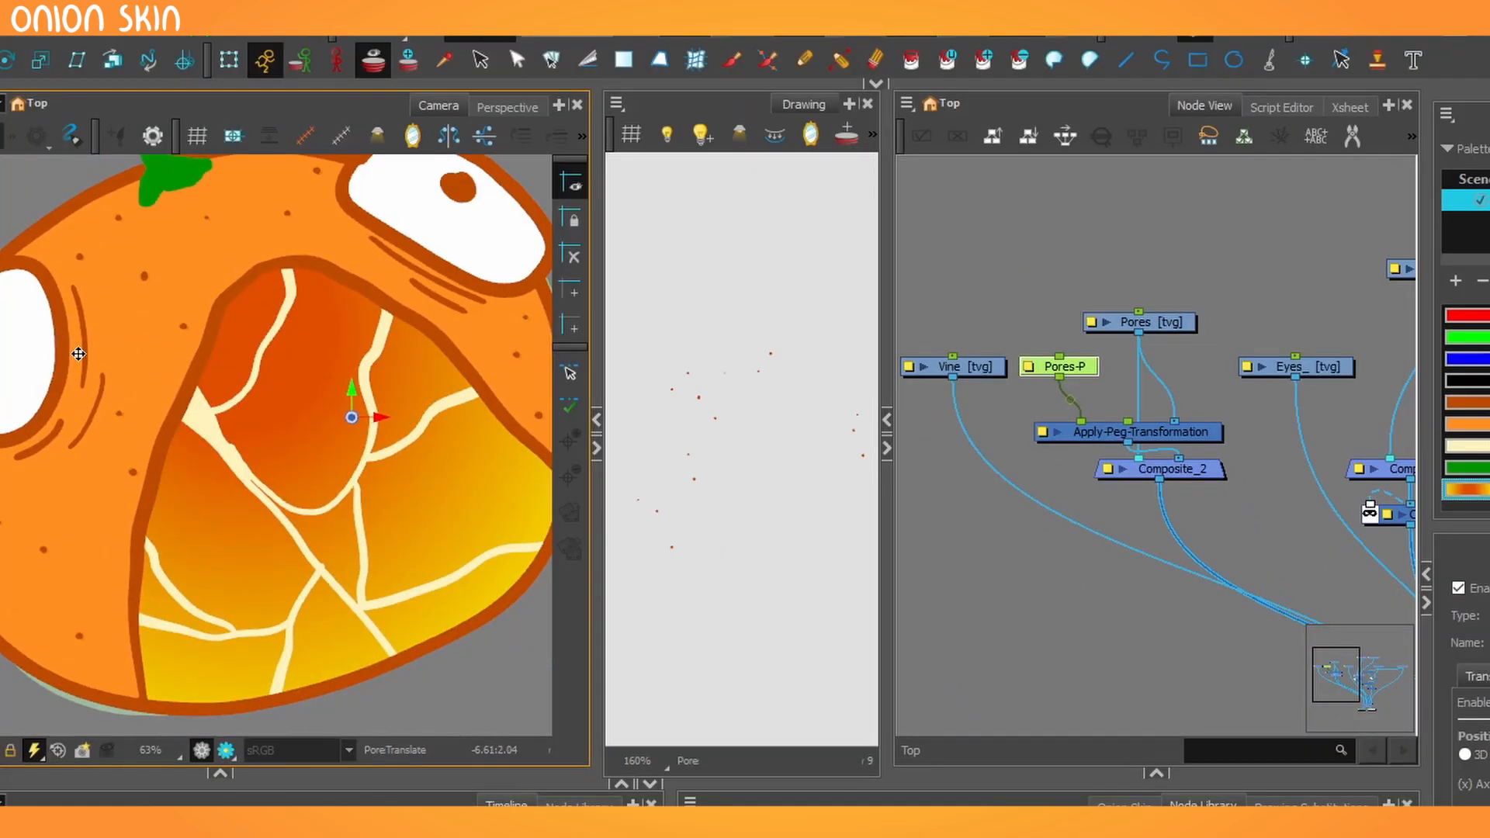
click(1140, 322)
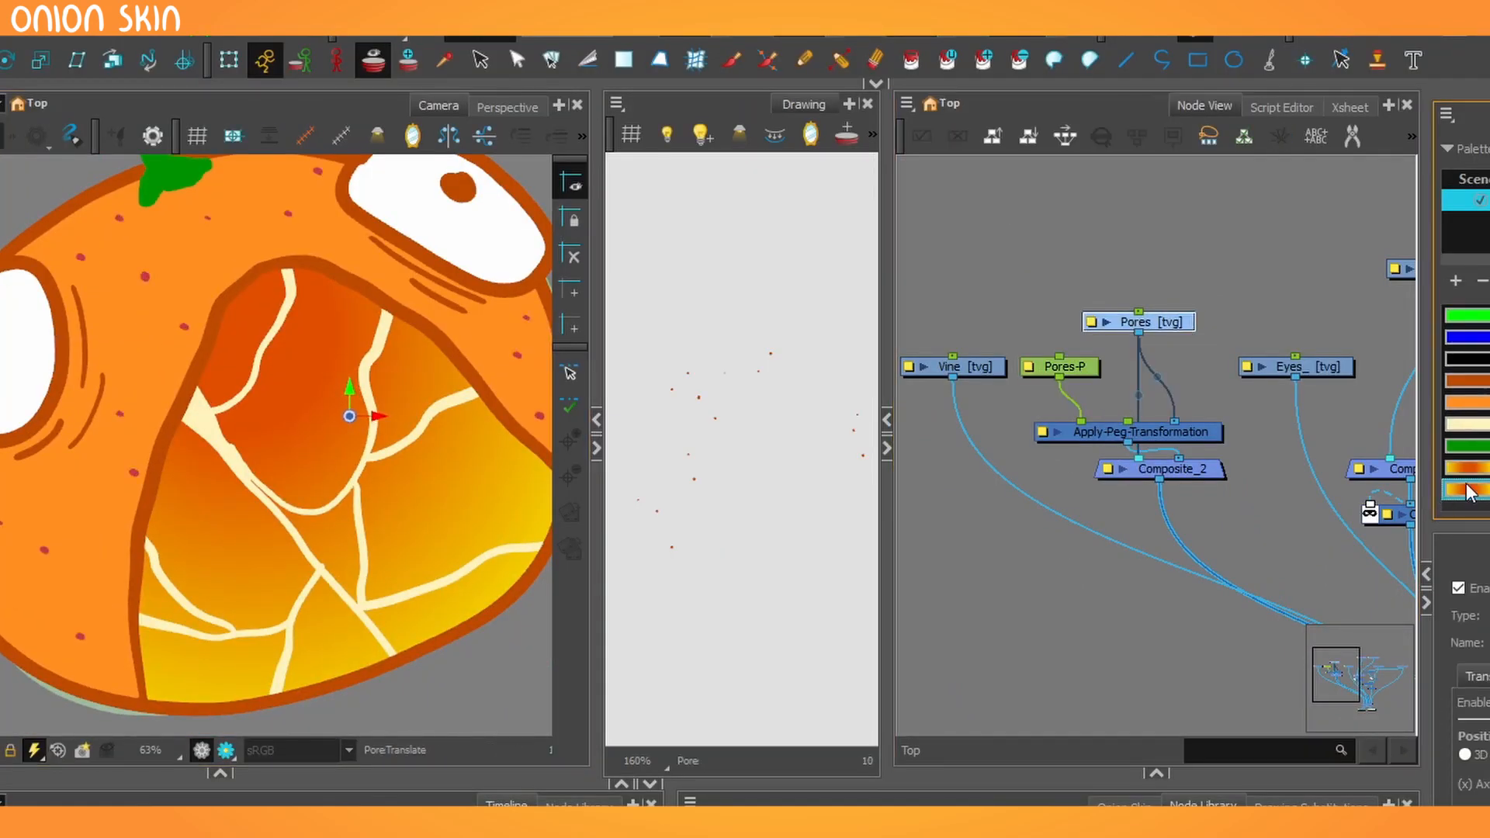
drag(1133, 432, 1133, 326)
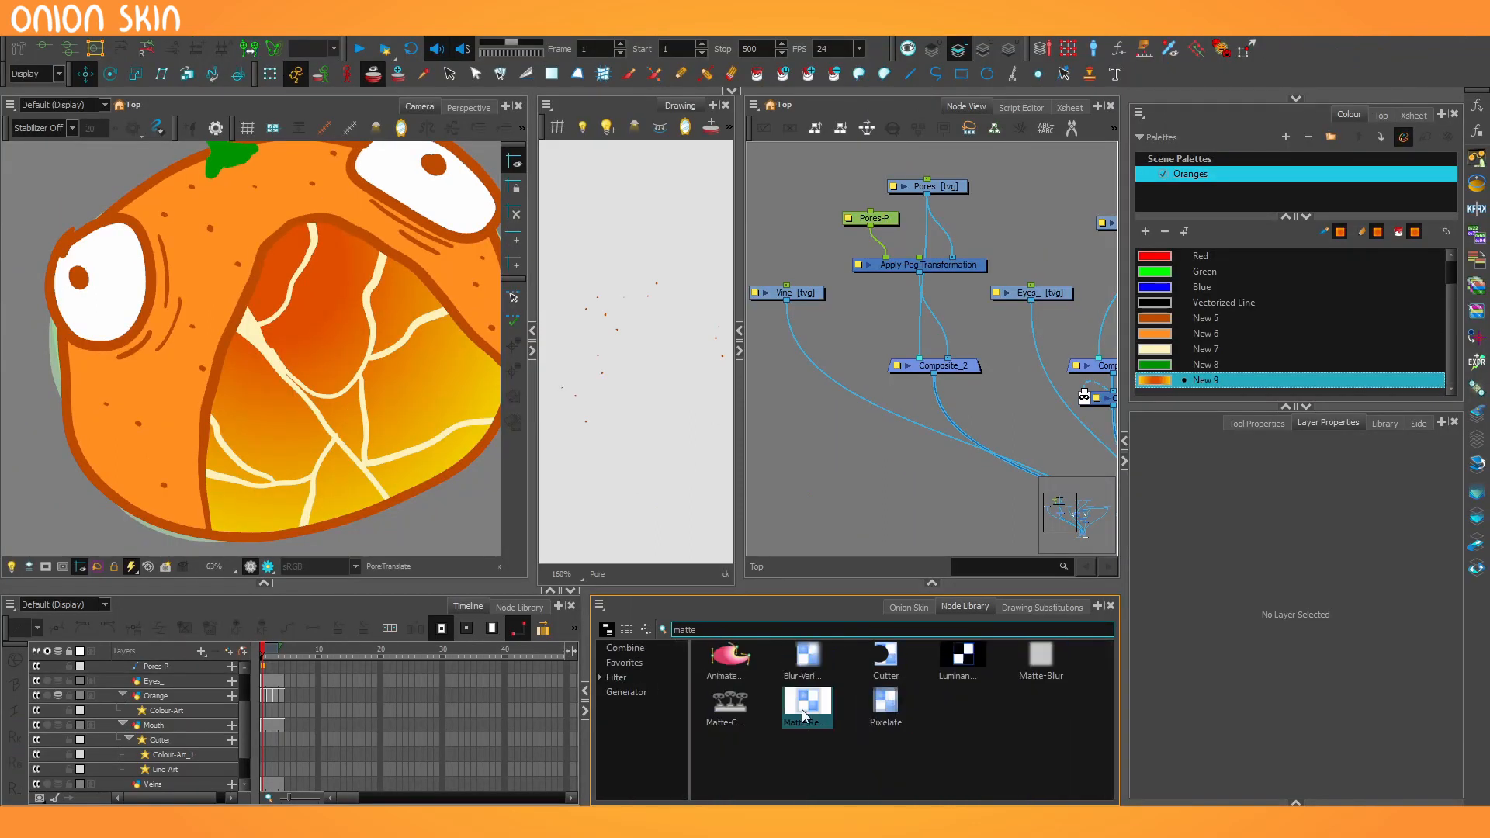
Try a Matte-Blur node between Apply-Peg-Transformation and Composite_2 and preview the rendered pores
click(1041, 660)
drag(1041, 660, 956, 321)
click(268, 566)
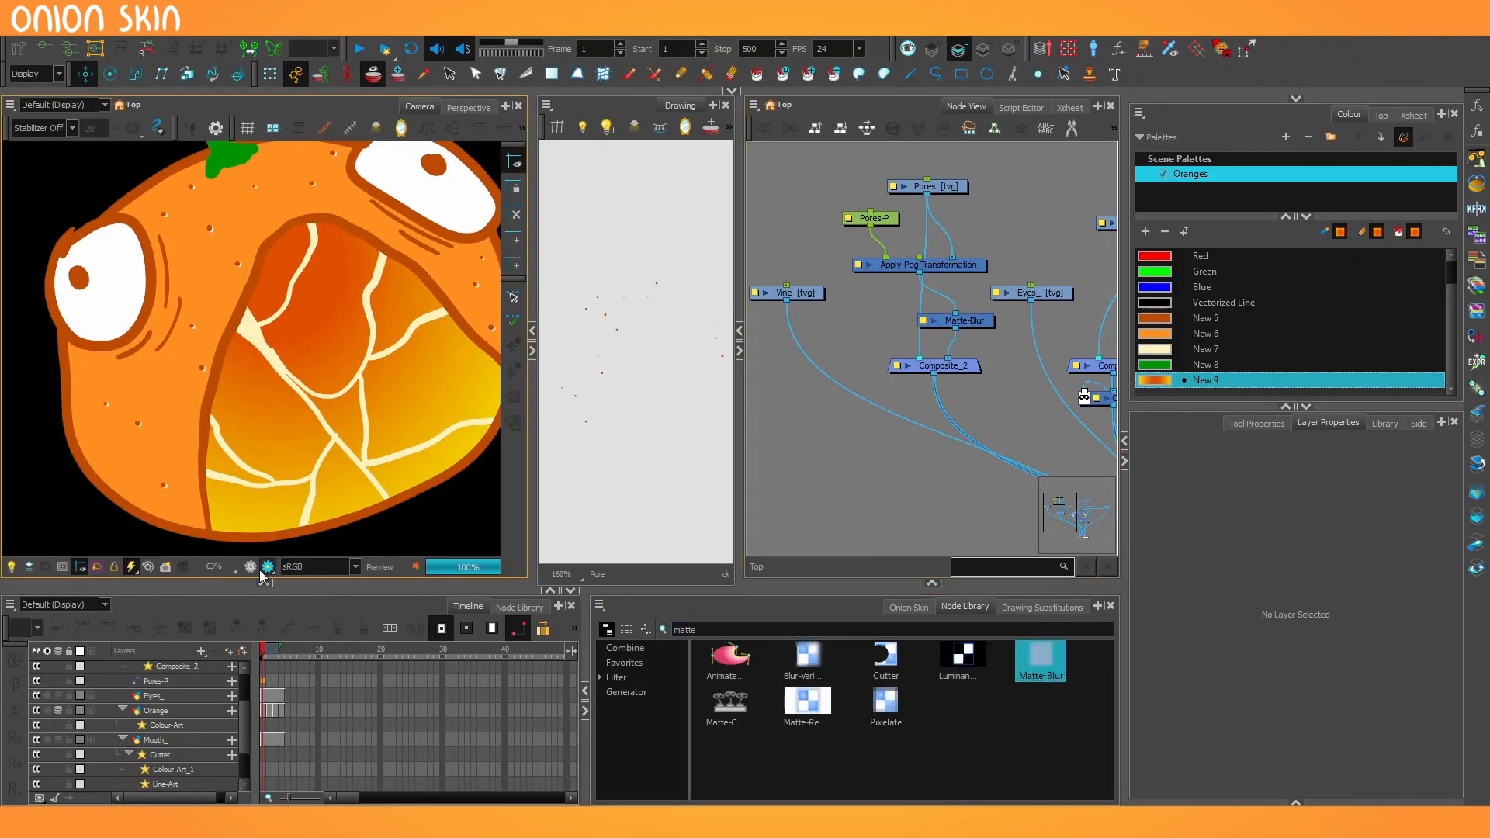
click(956, 320)
key(Delete)
Find the Colour-Override node in the node library and insert it between Apply-Peg-Transformation and Composite_2
click(654, 633)
key(ctrl+a)
key(BackSpace)
text(overr)
drag(807, 660, 961, 321)
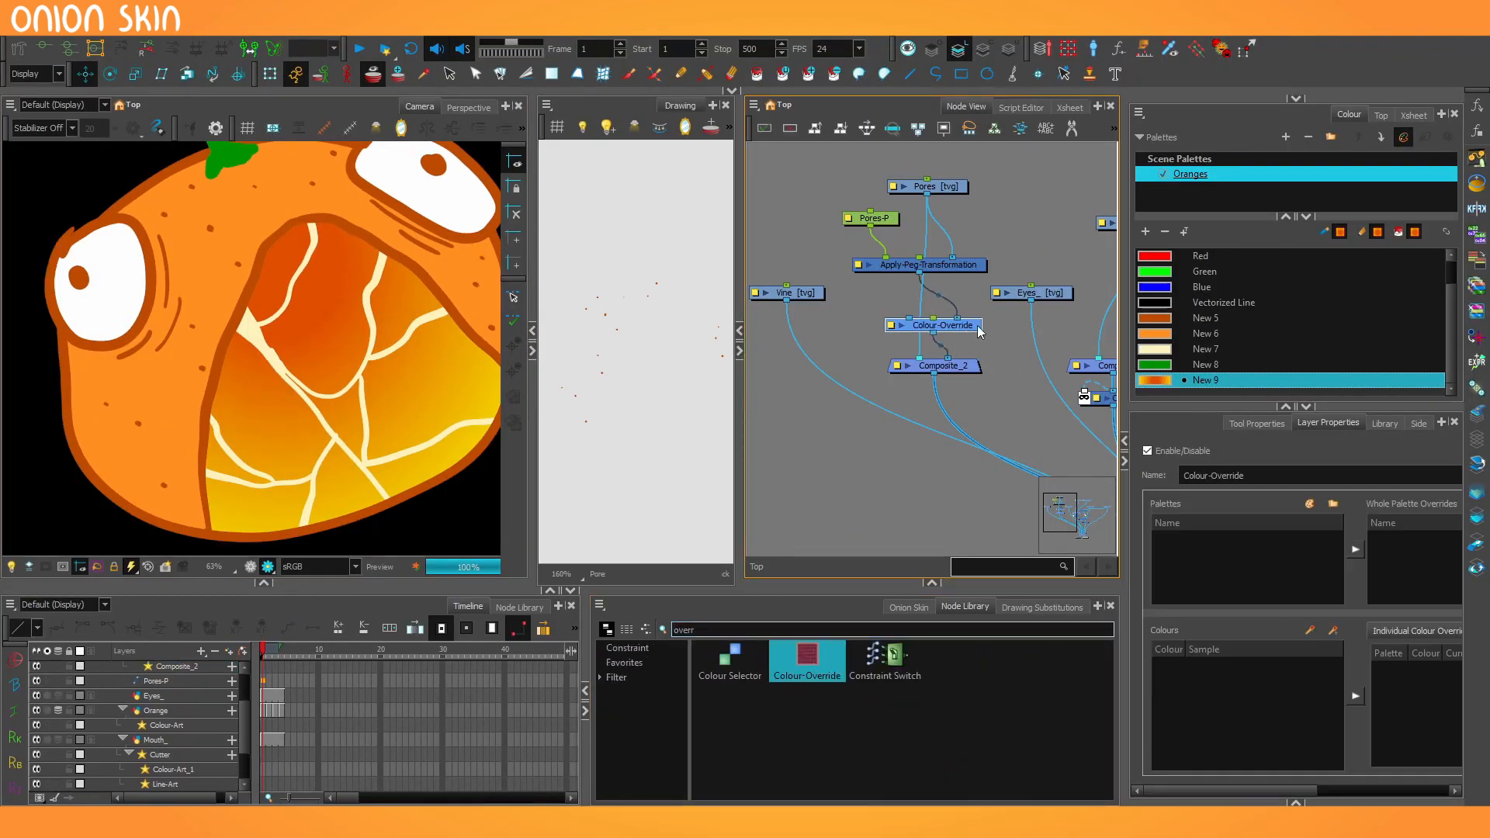
Add New 5 from the Oranges palette to the individual colour overrides, give it a new light colour, and leave the render preview
drag(1049, 596, 996, 596)
click(1037, 538)
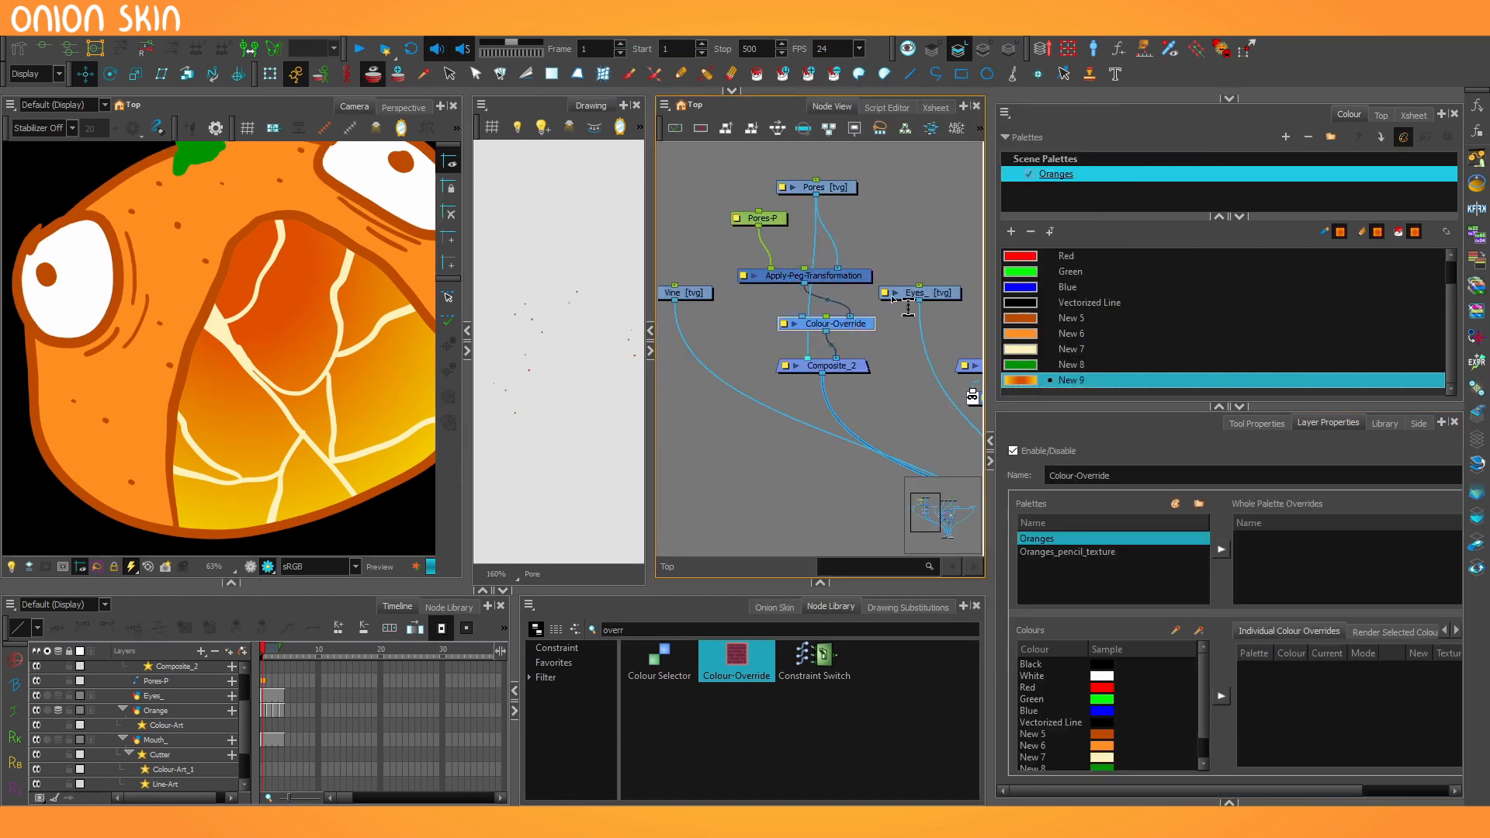
click(1221, 696)
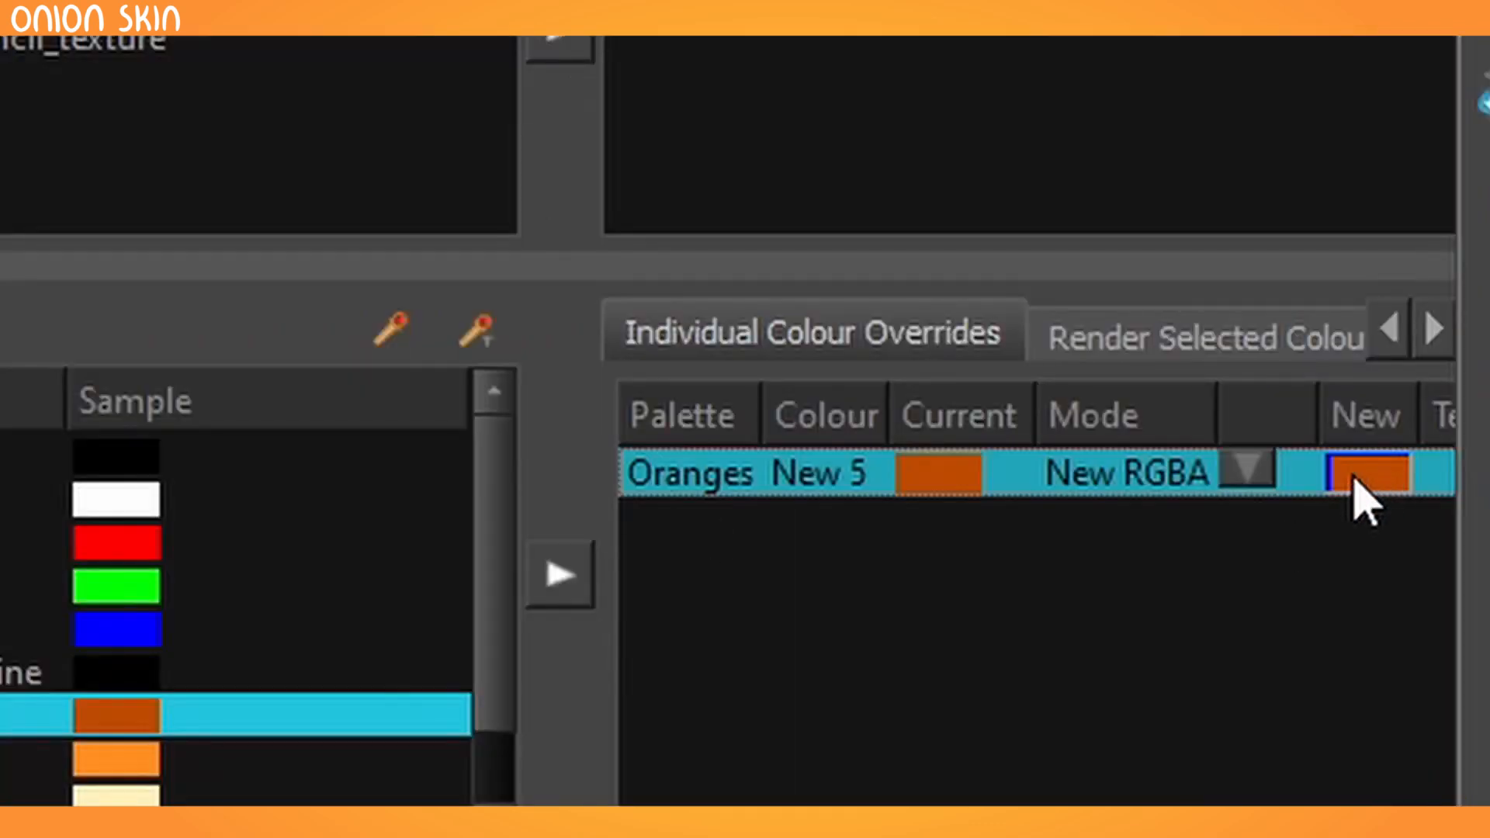
click(1435, 675)
click(598, 288)
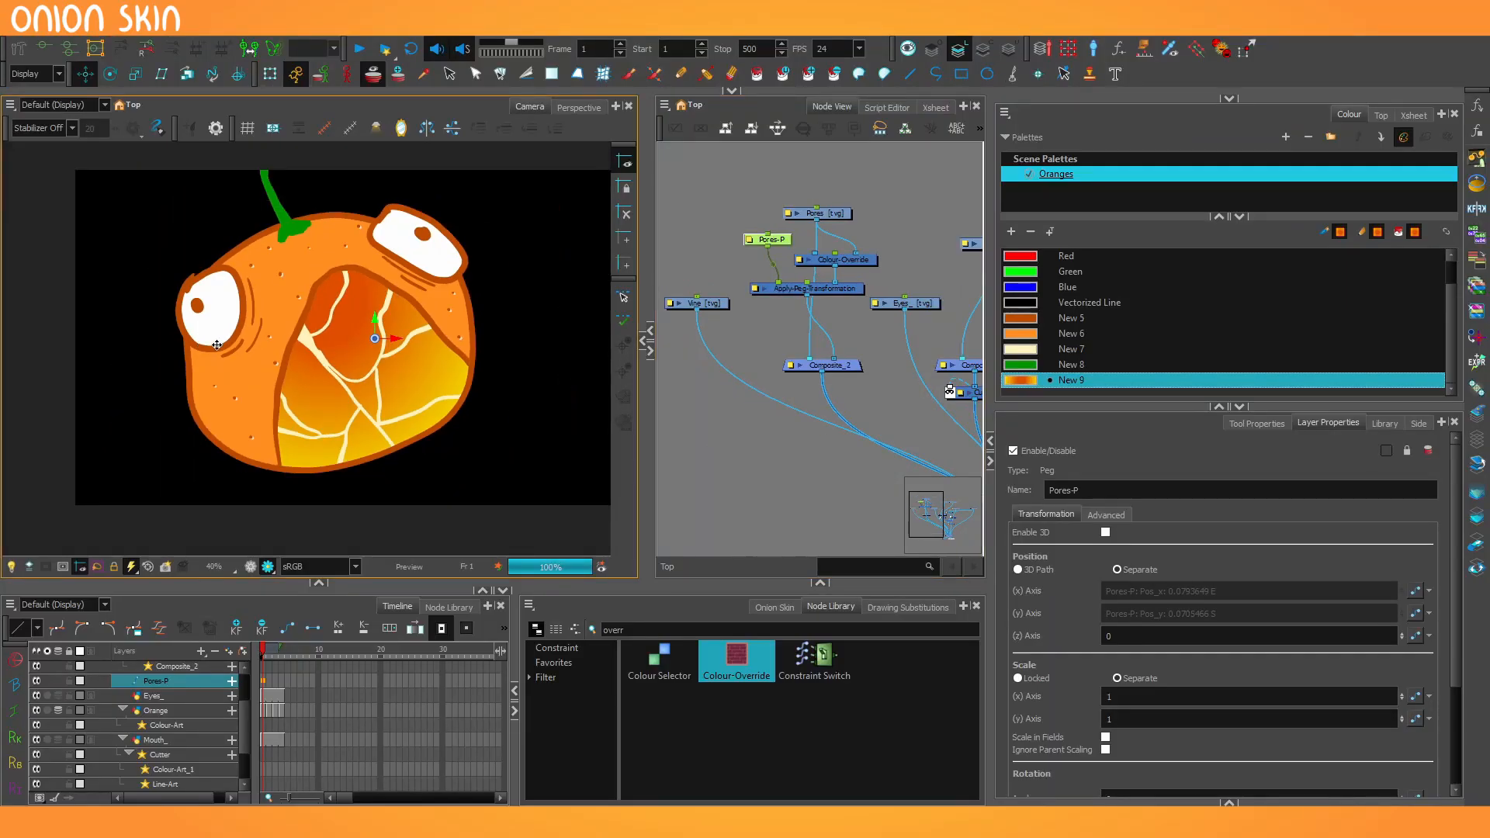
click(267, 567)
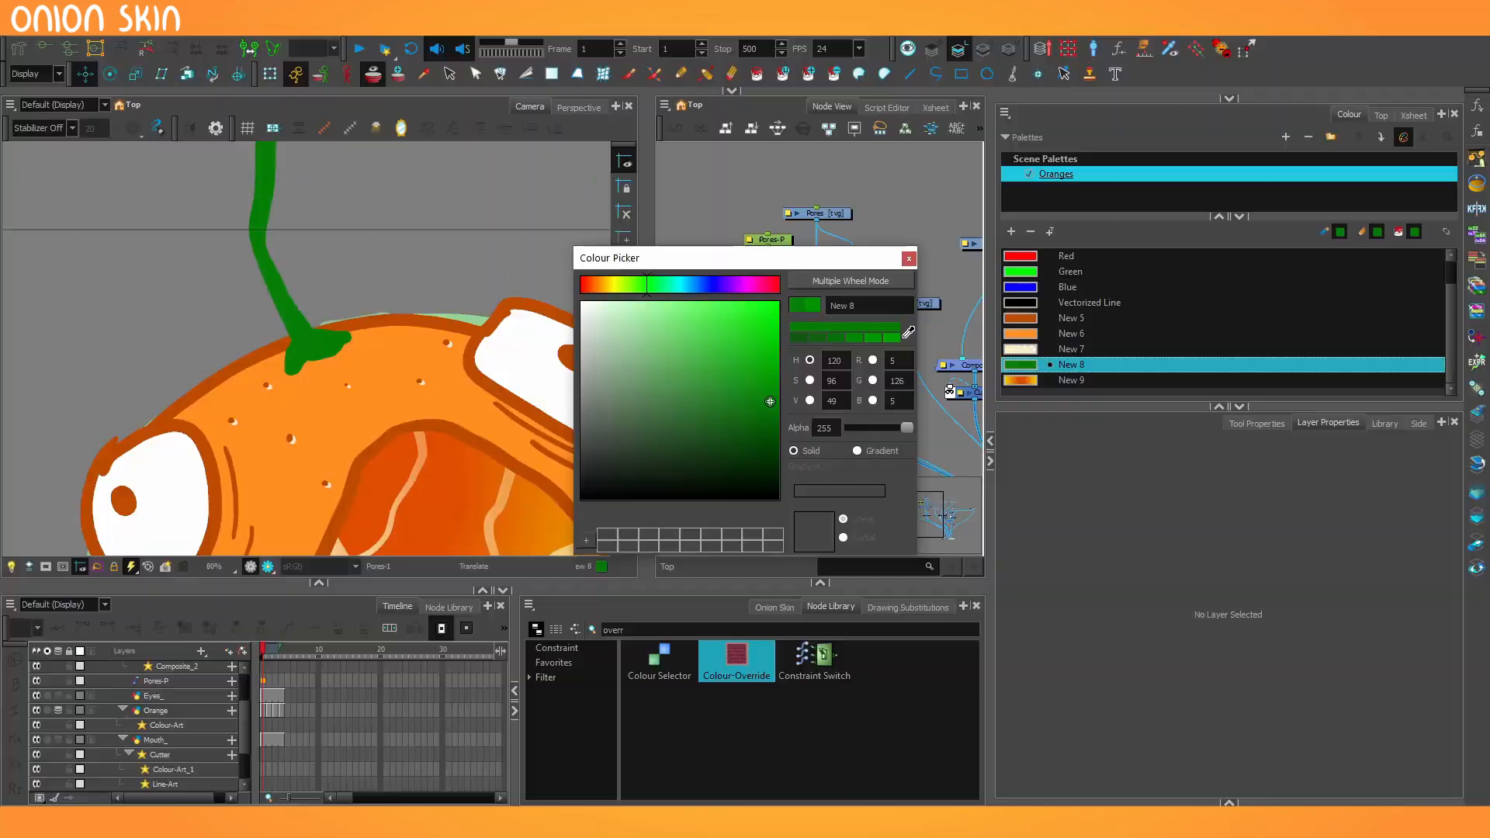
Add a lighter green swatch to the Oranges palette for the vine's highlights and activate the Brush tool
click(901, 261)
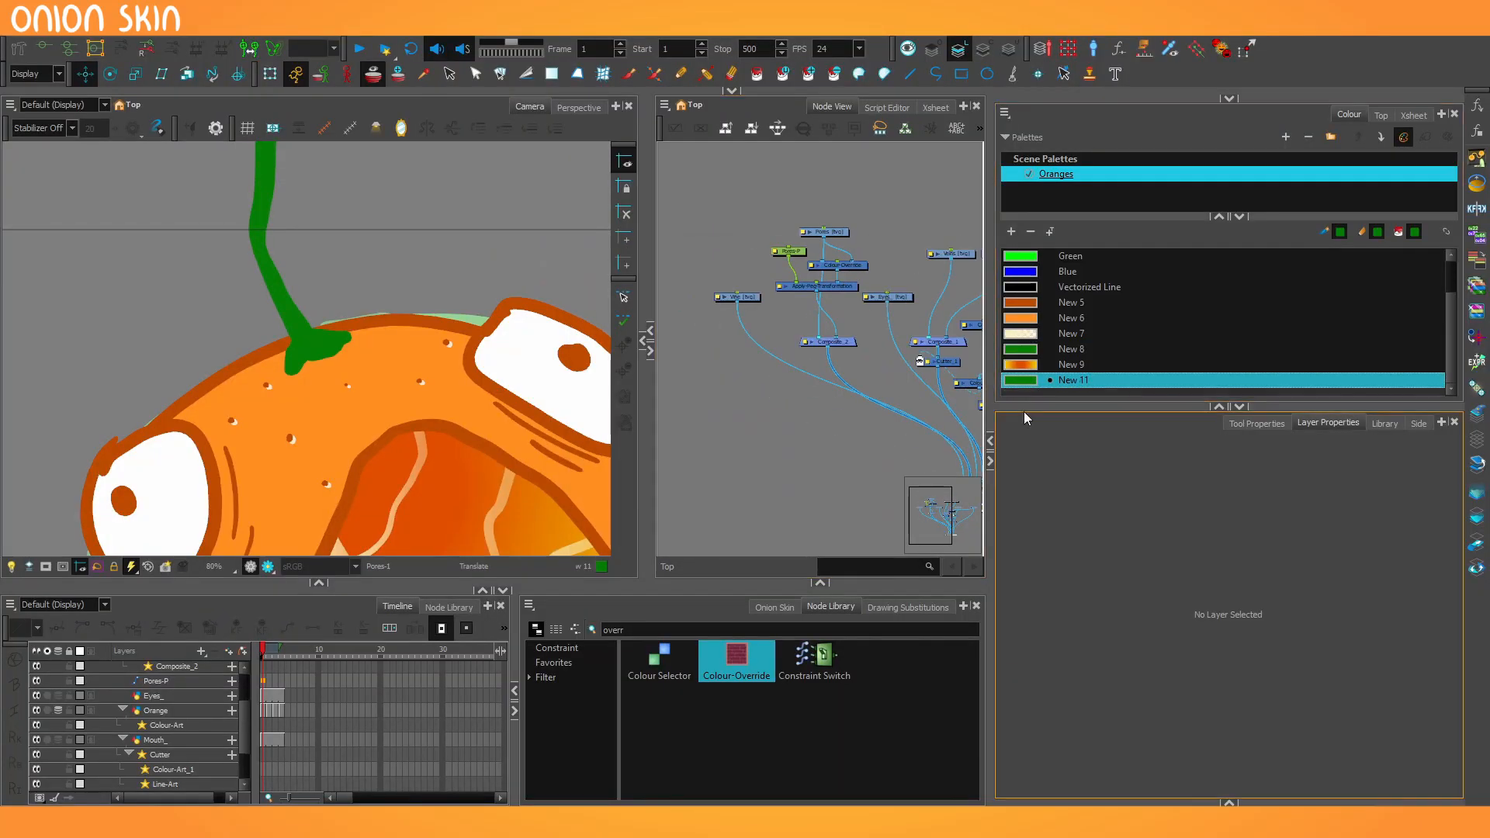
double_click(1023, 380)
click(909, 258)
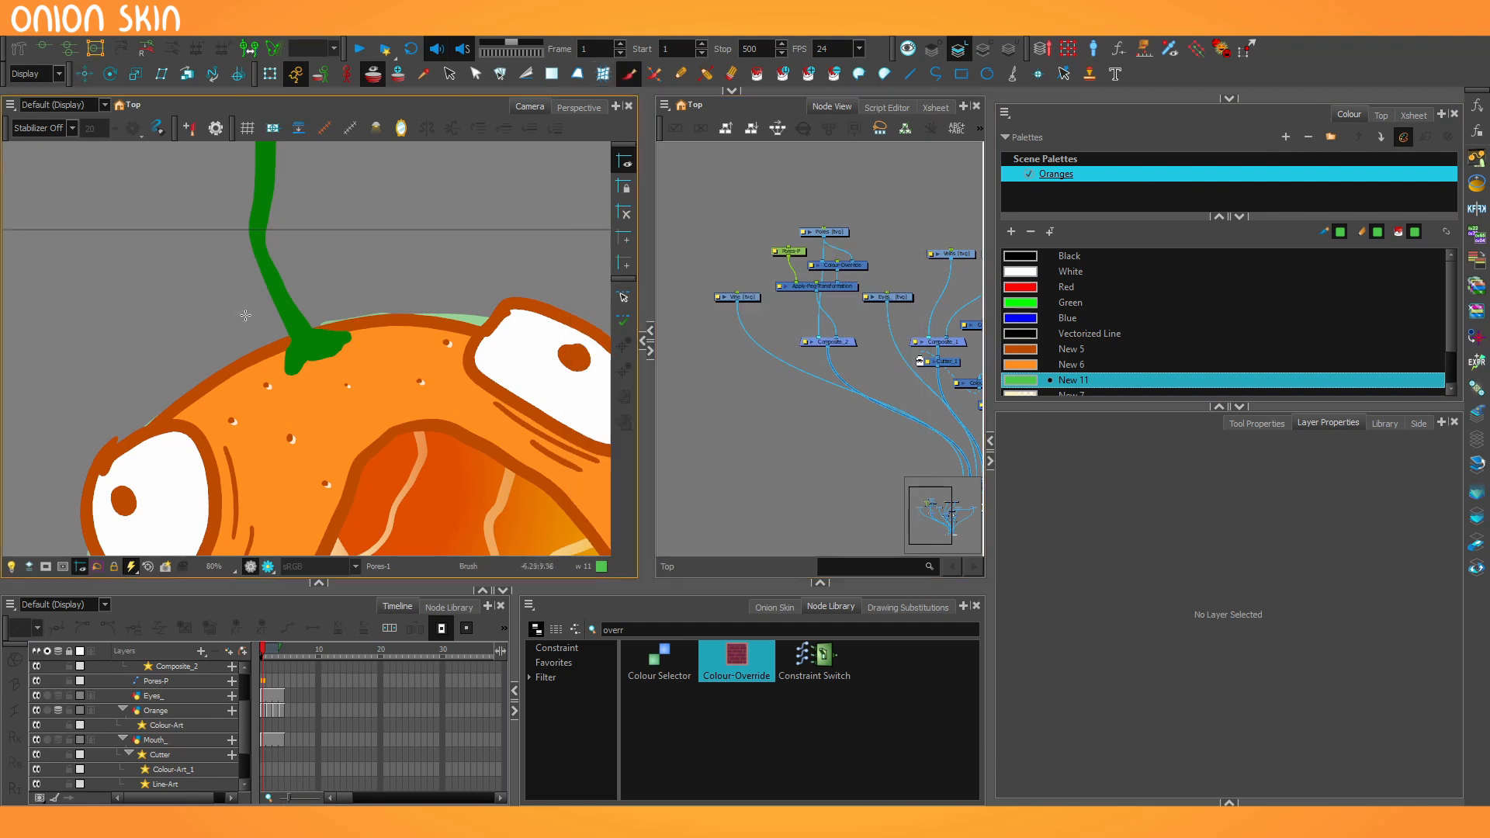
key(alt+b)
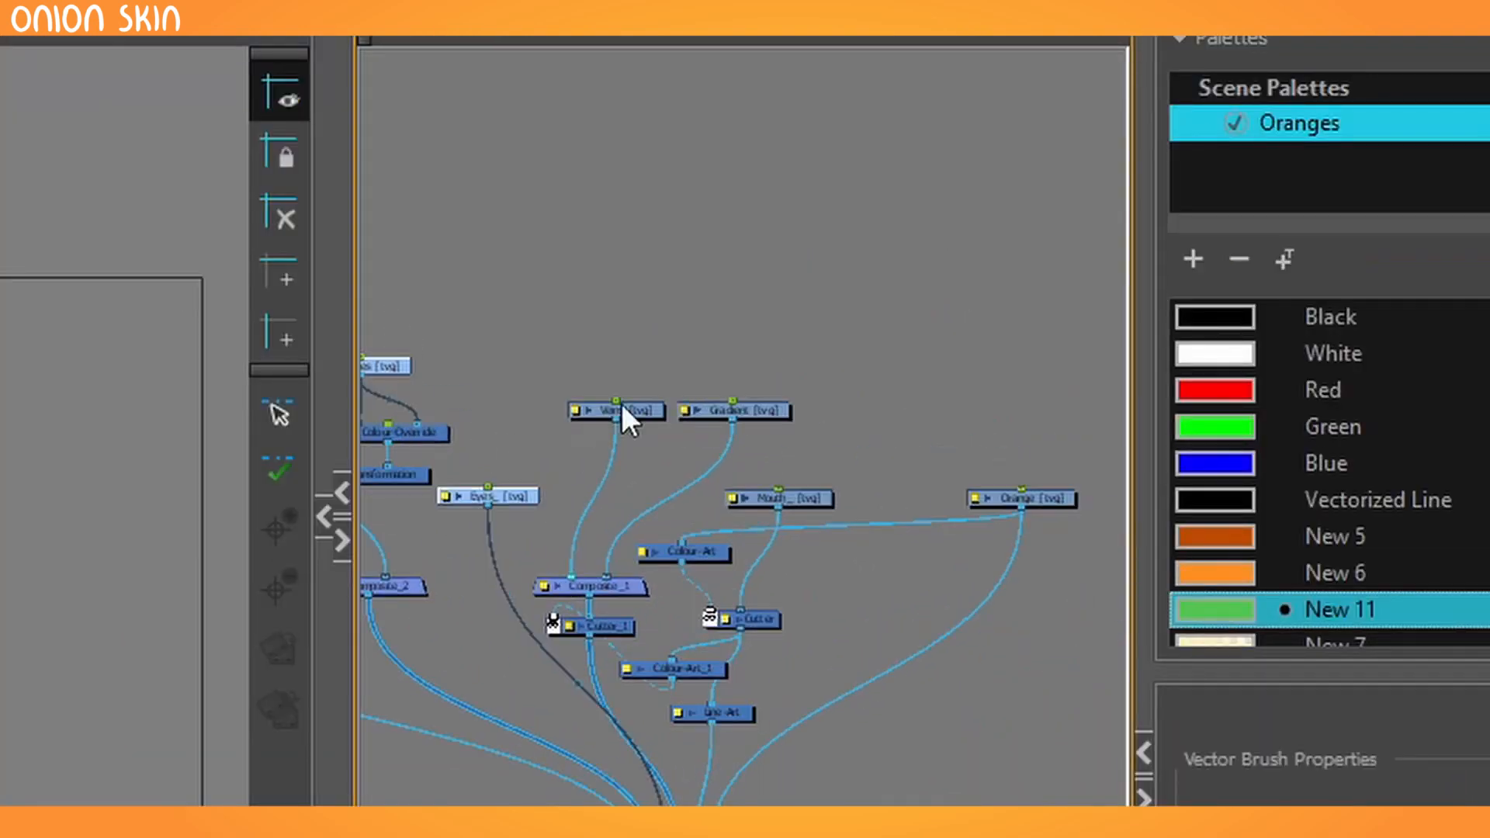
Parent the Pores, Eyes_, Veins, Gradient, Mouth_ and Orange layers to a shared peg under Vine-P and test rotating the orange
key(ctrl+p)
drag(427, 627, 456, 85)
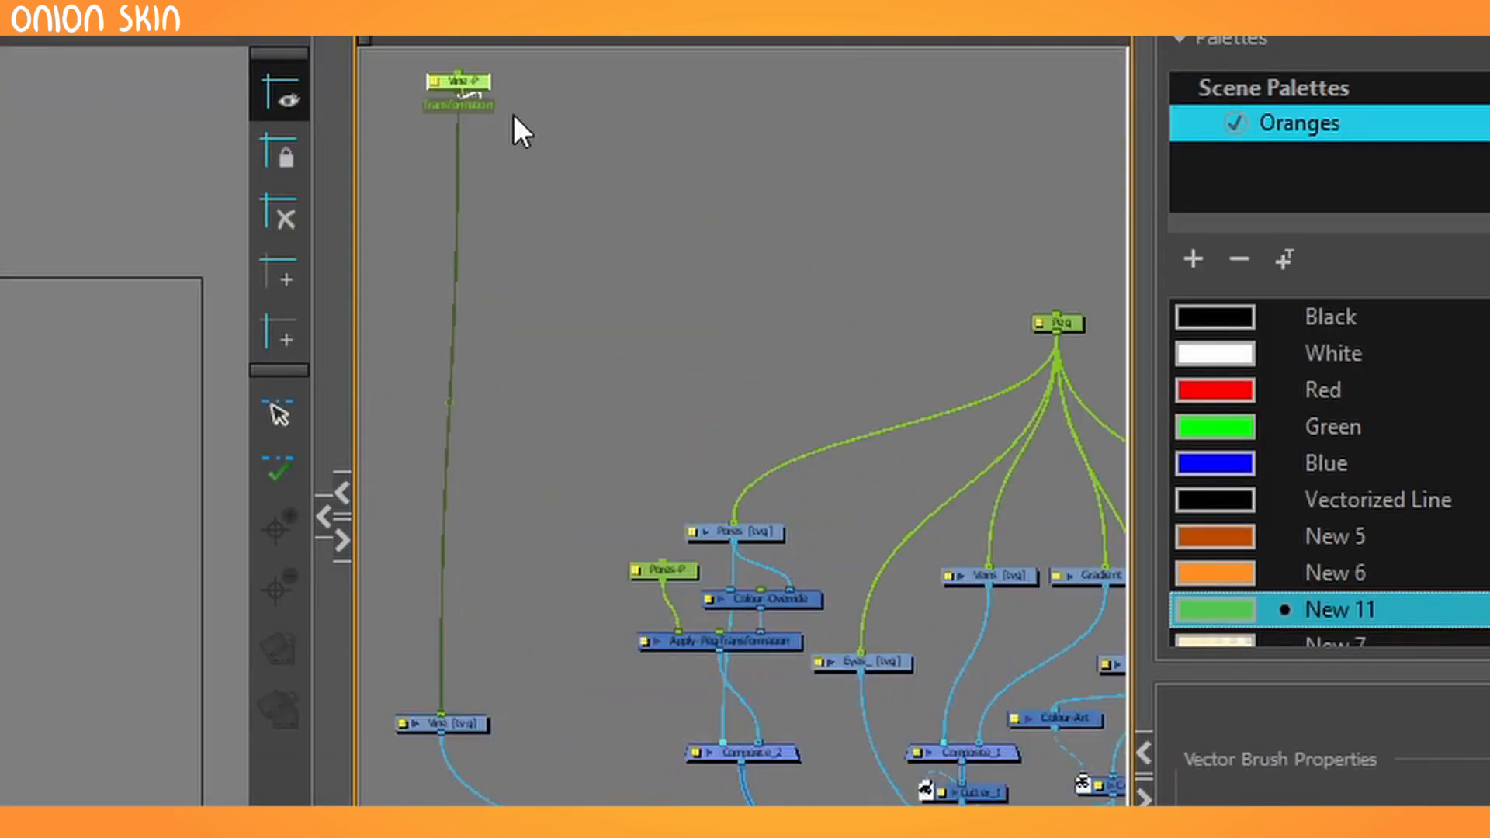
click(351, 686)
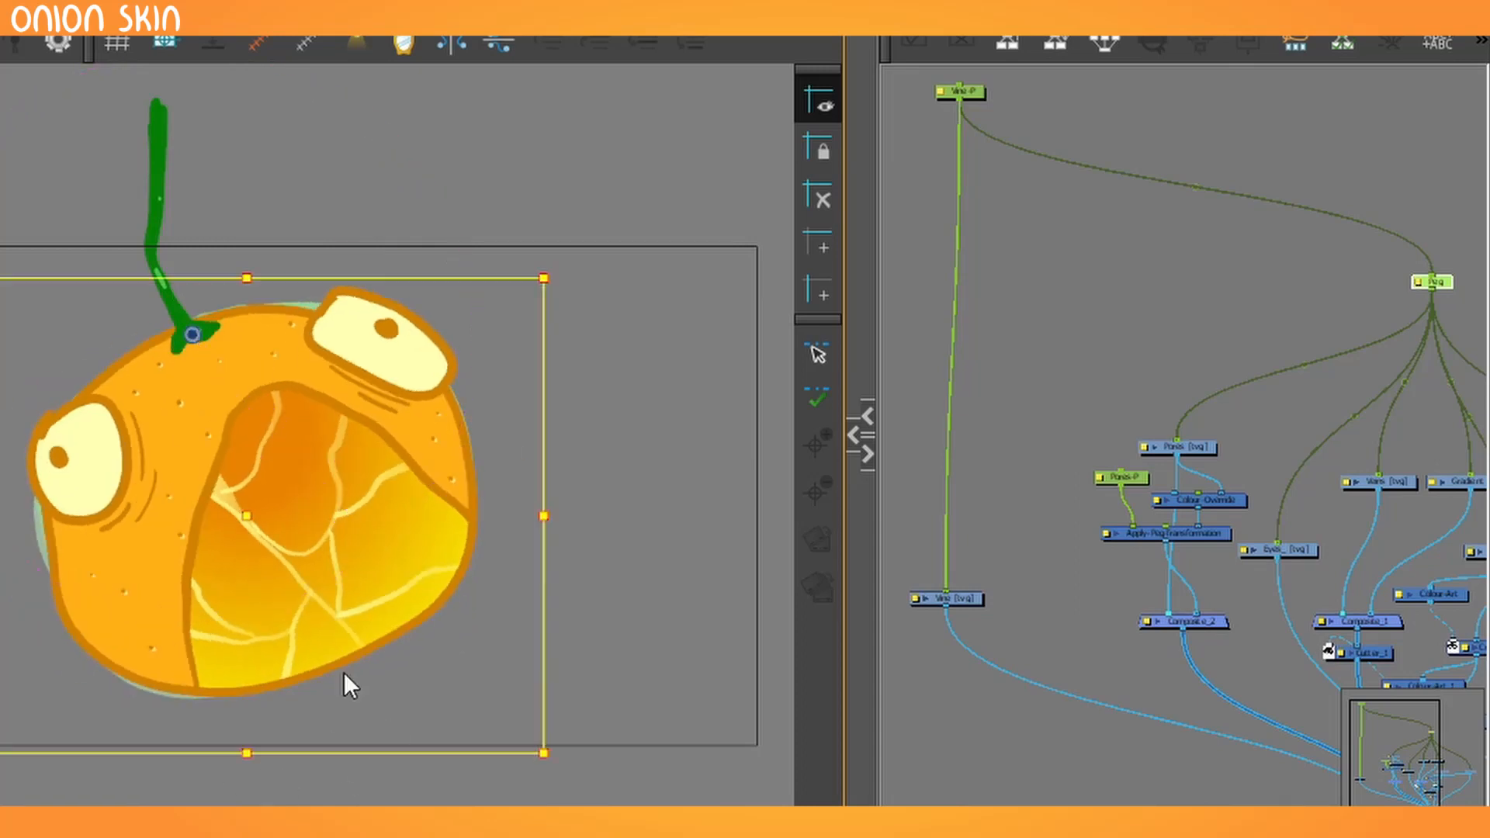
drag(351, 686, 93, 652)
drag(737, 519, 844, 468)
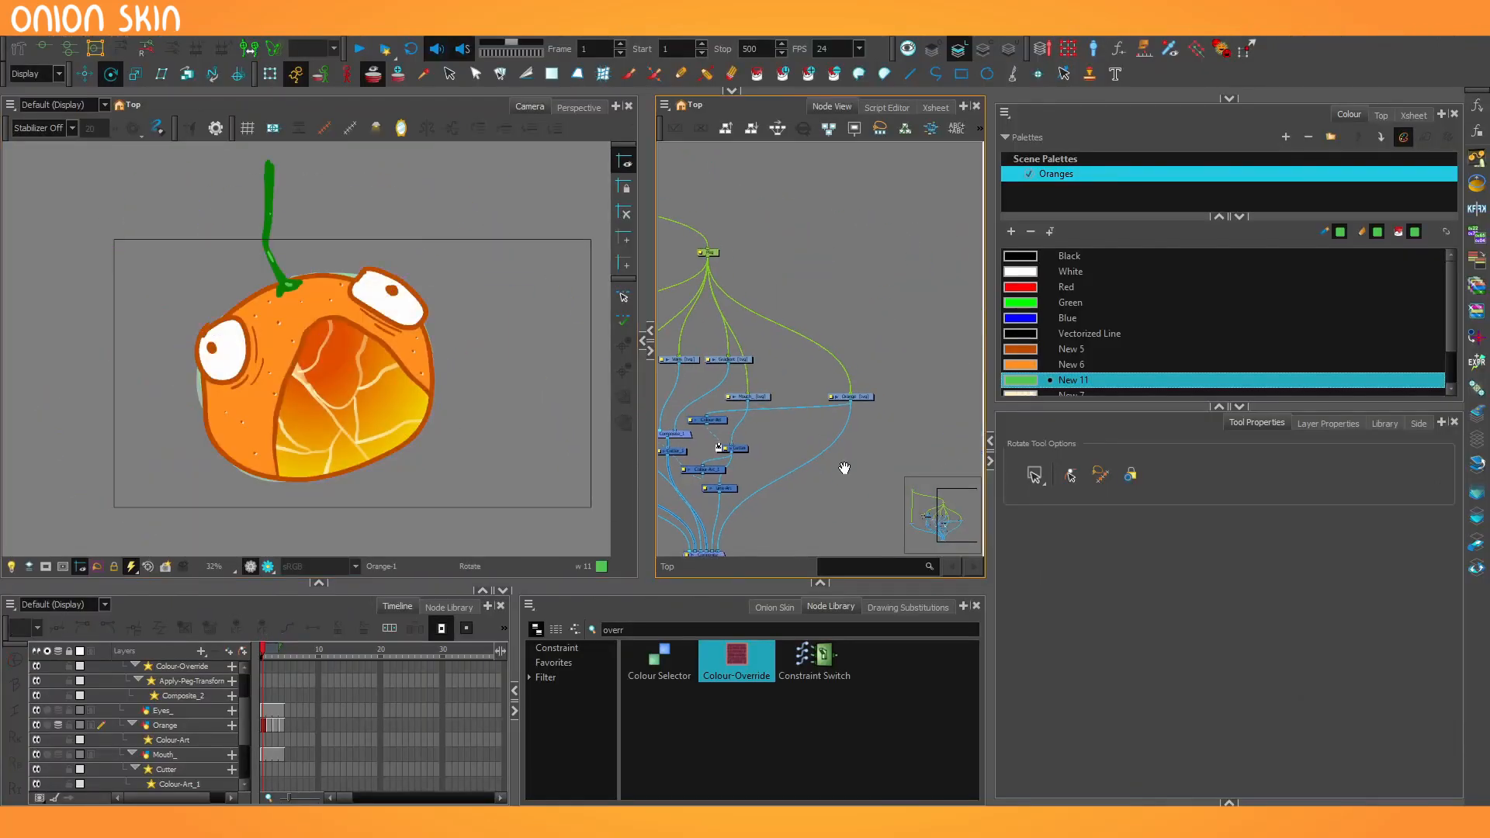
Draw a black ant sequence with the Brush on the Ants layer, one drawing per frame across the first 26 frames
click(1301, 423)
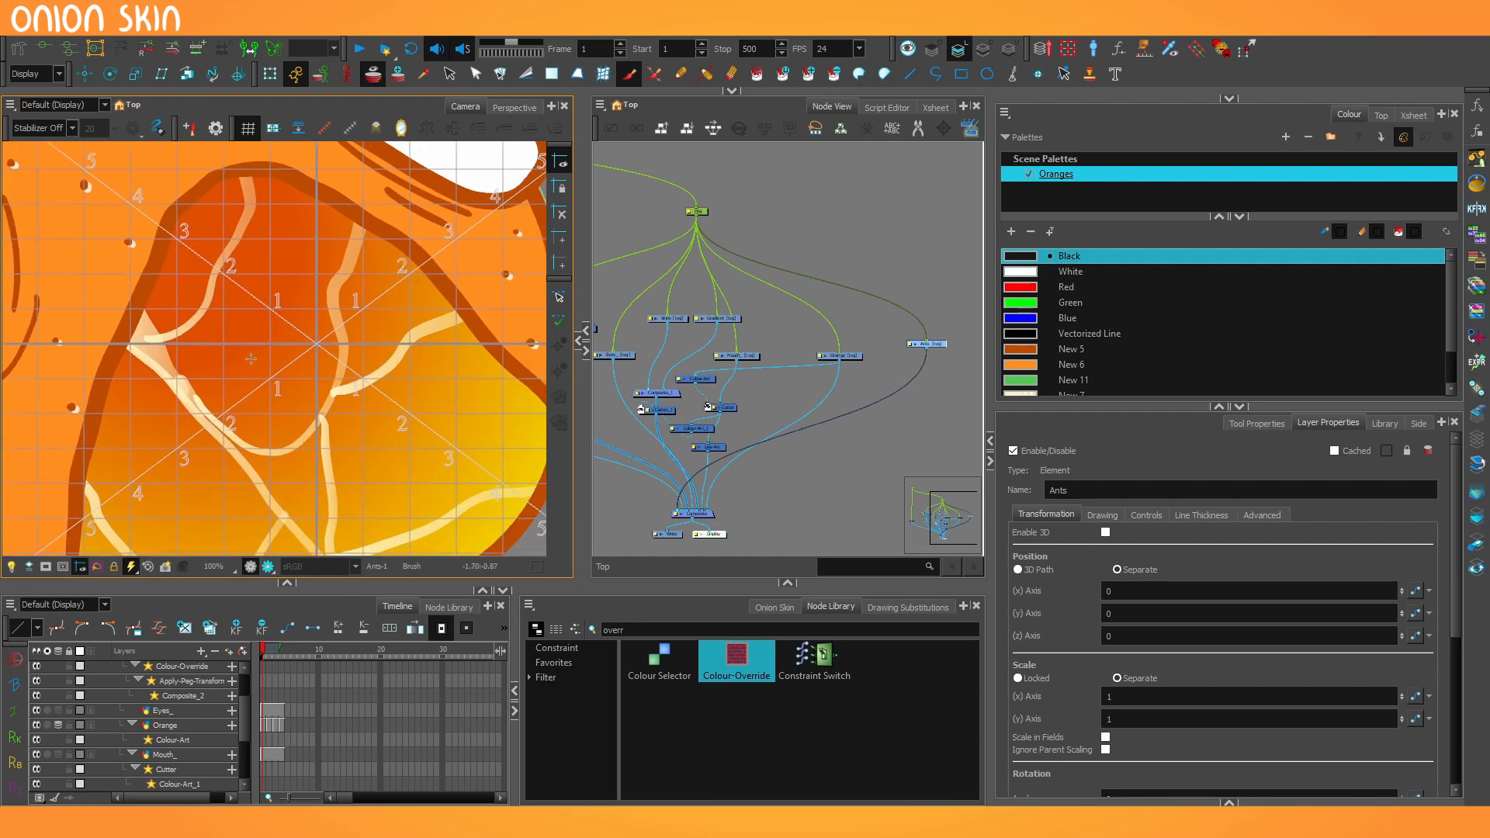
key(alt+b)
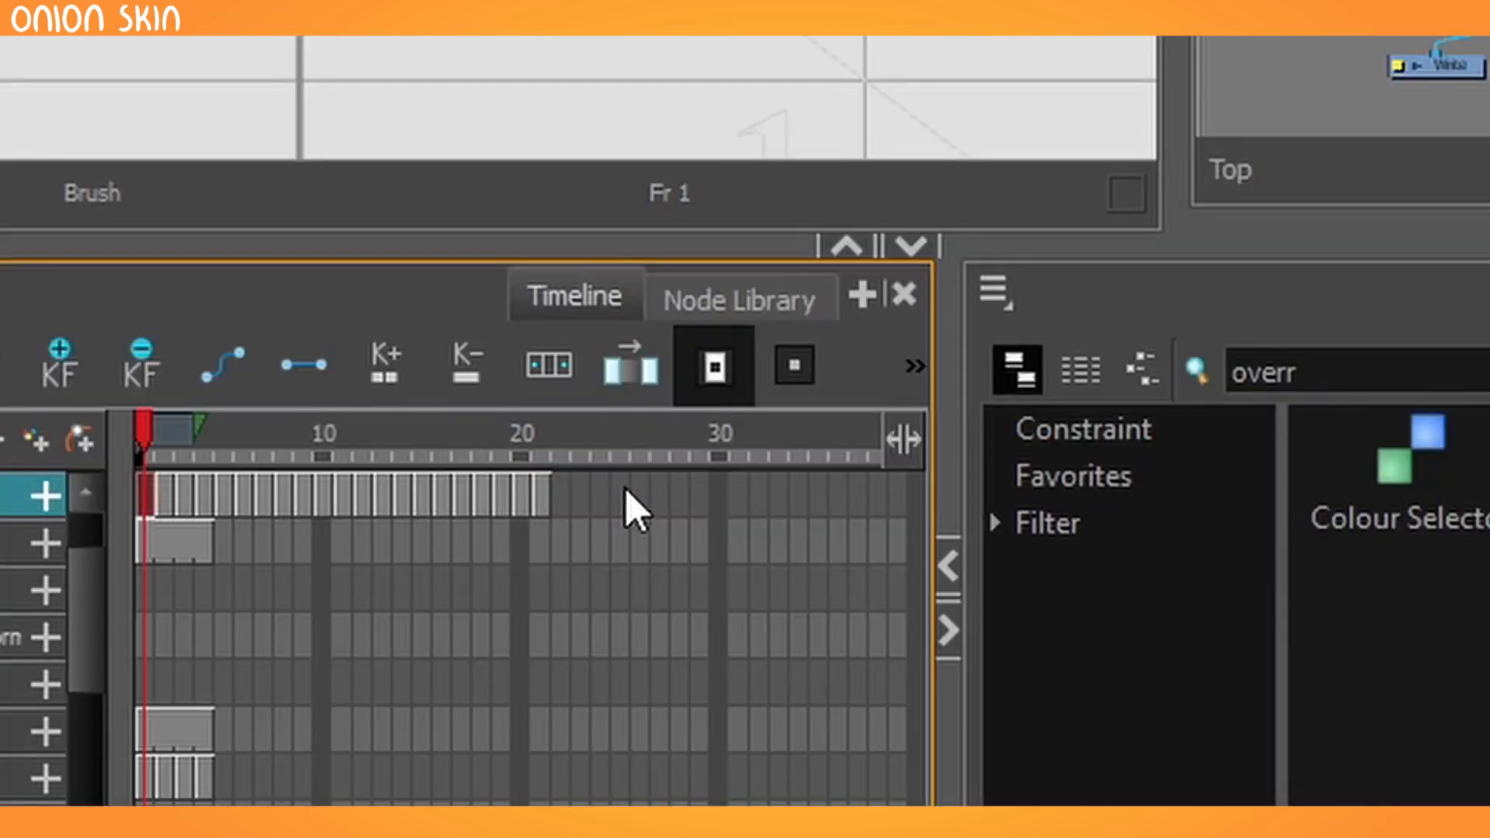
click(664, 506)
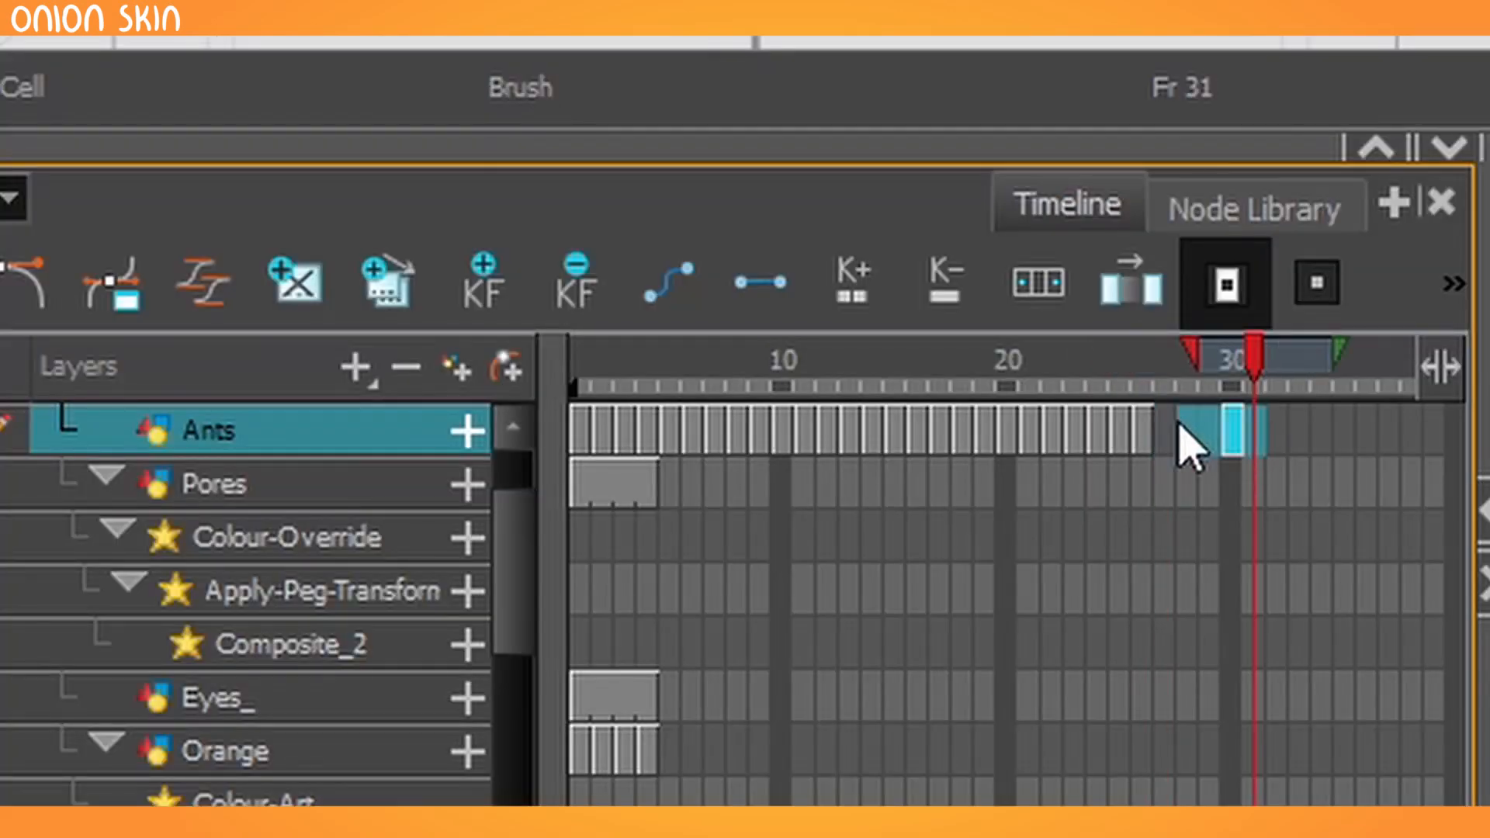
click(570, 431)
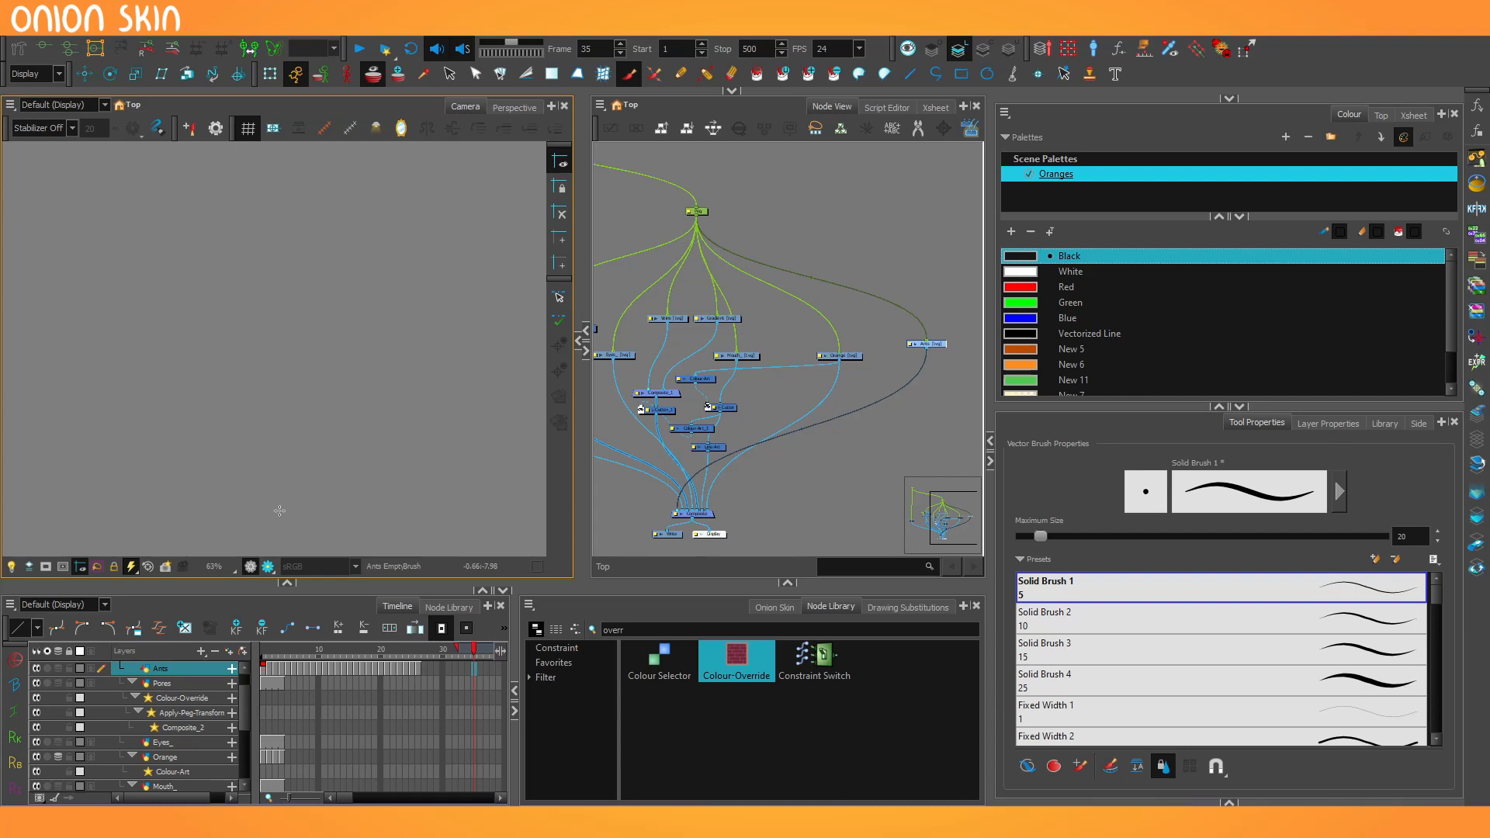
Add the Basic-Particle-Setup from the node library and connect the Ants_1 drawing to its Sprite-Emitter
double_click(613, 629)
text(partic)
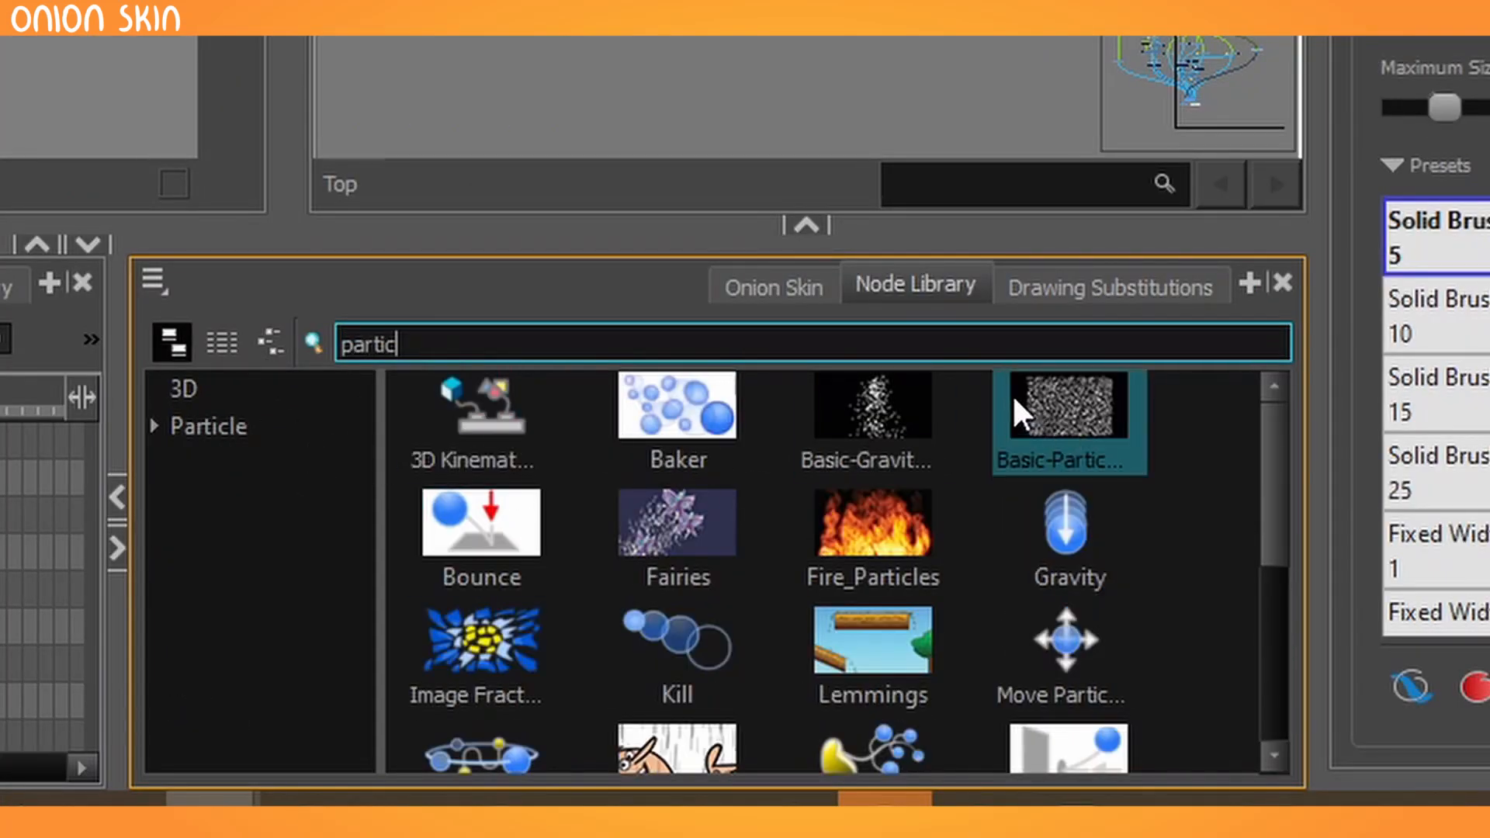
drag(1048, 435, 488, 665)
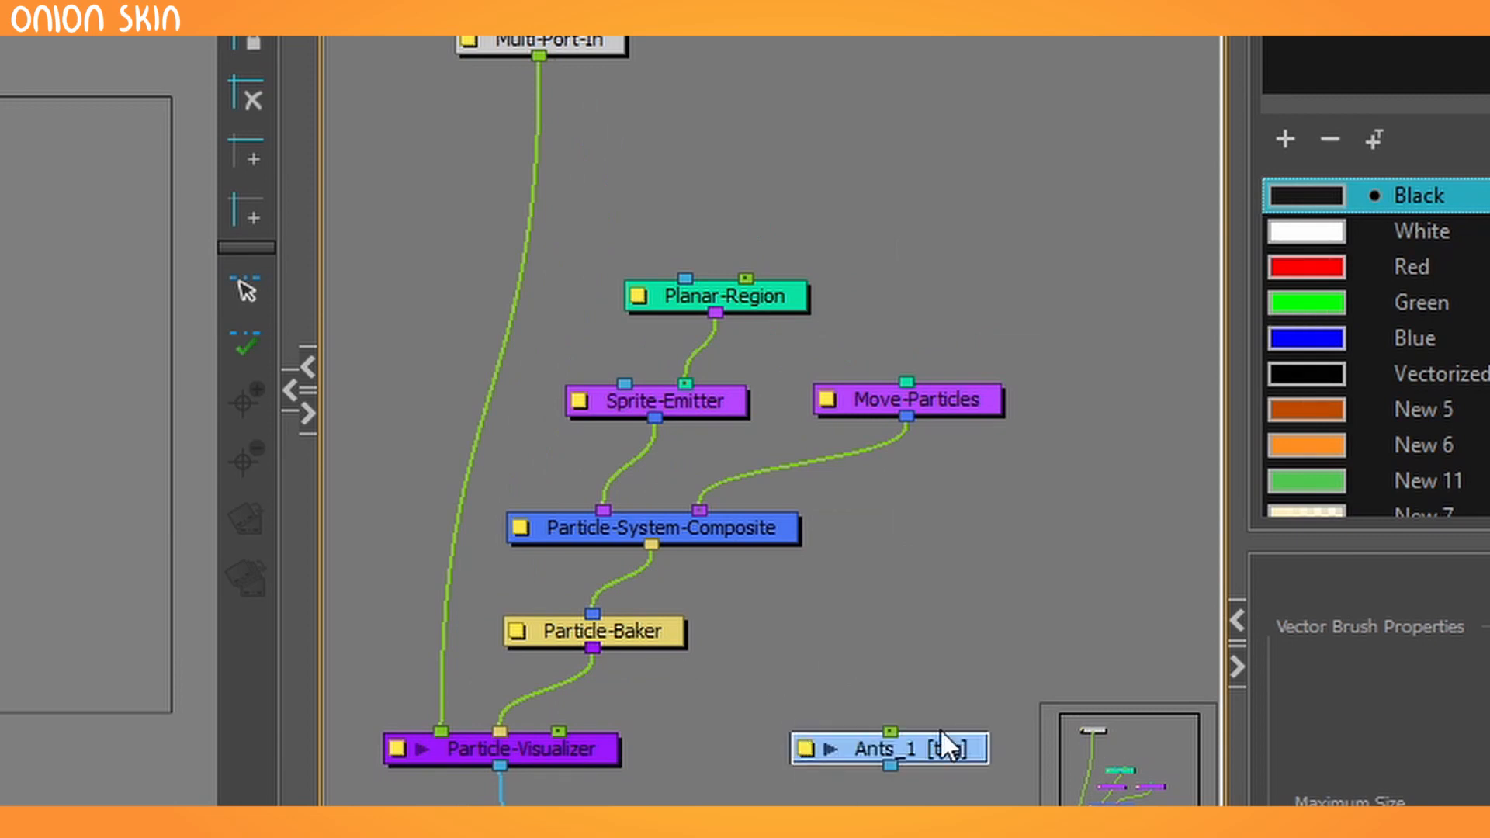
drag(947, 745, 740, 163)
drag(683, 184, 625, 383)
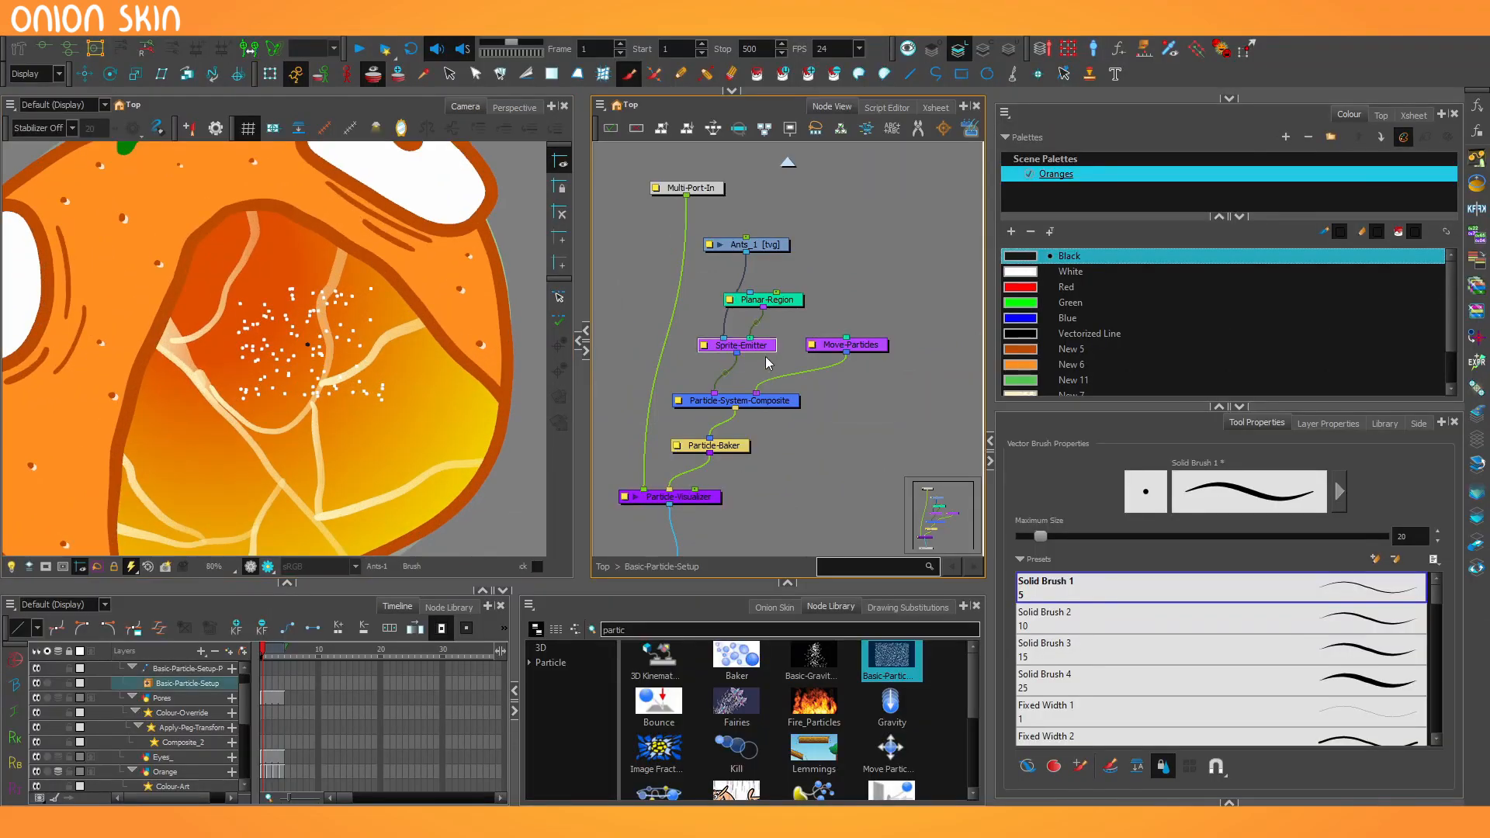
Set the Sprite-Emitter's rendering strategy to Use Frame Number and scrub the first frames to check the ants
click(741, 344)
click(1169, 406)
click(1284, 440)
click(1195, 471)
click(276, 656)
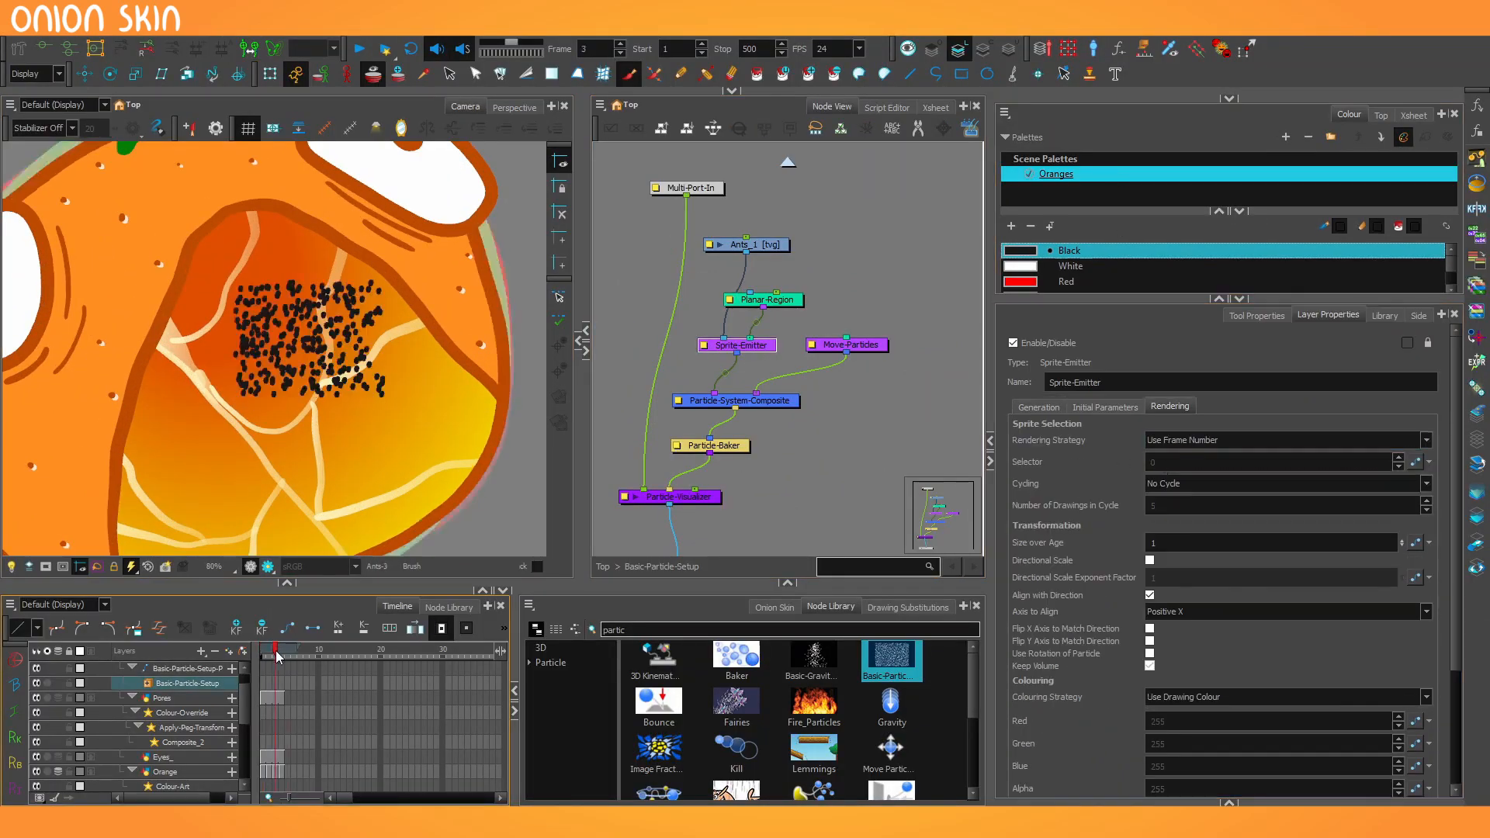
click(264, 655)
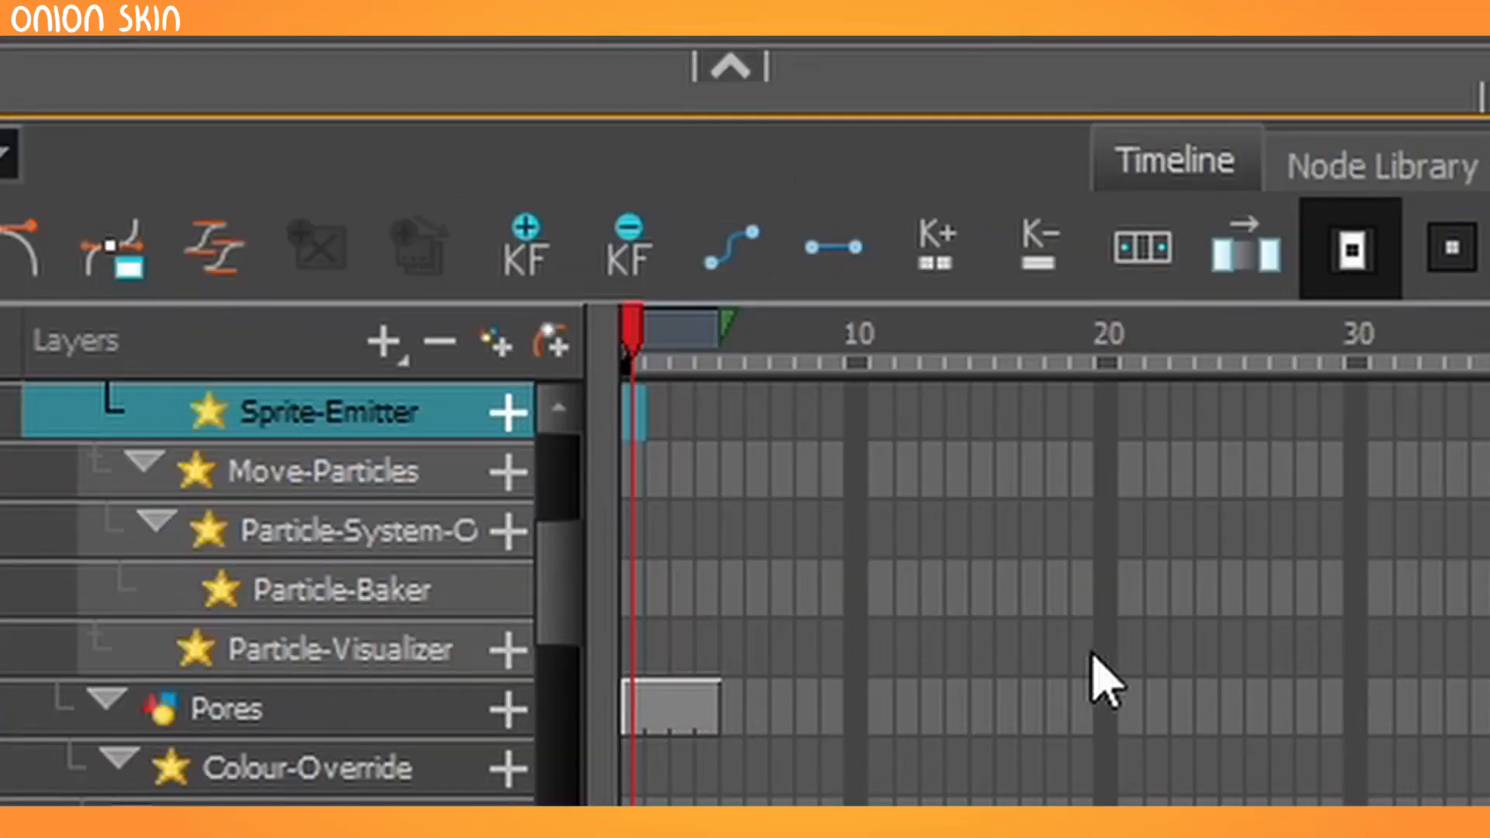
Keyframe the Sprite-Emitter's Trigger at 1 on frame 1 and 0 on frame 2
click(231, 666)
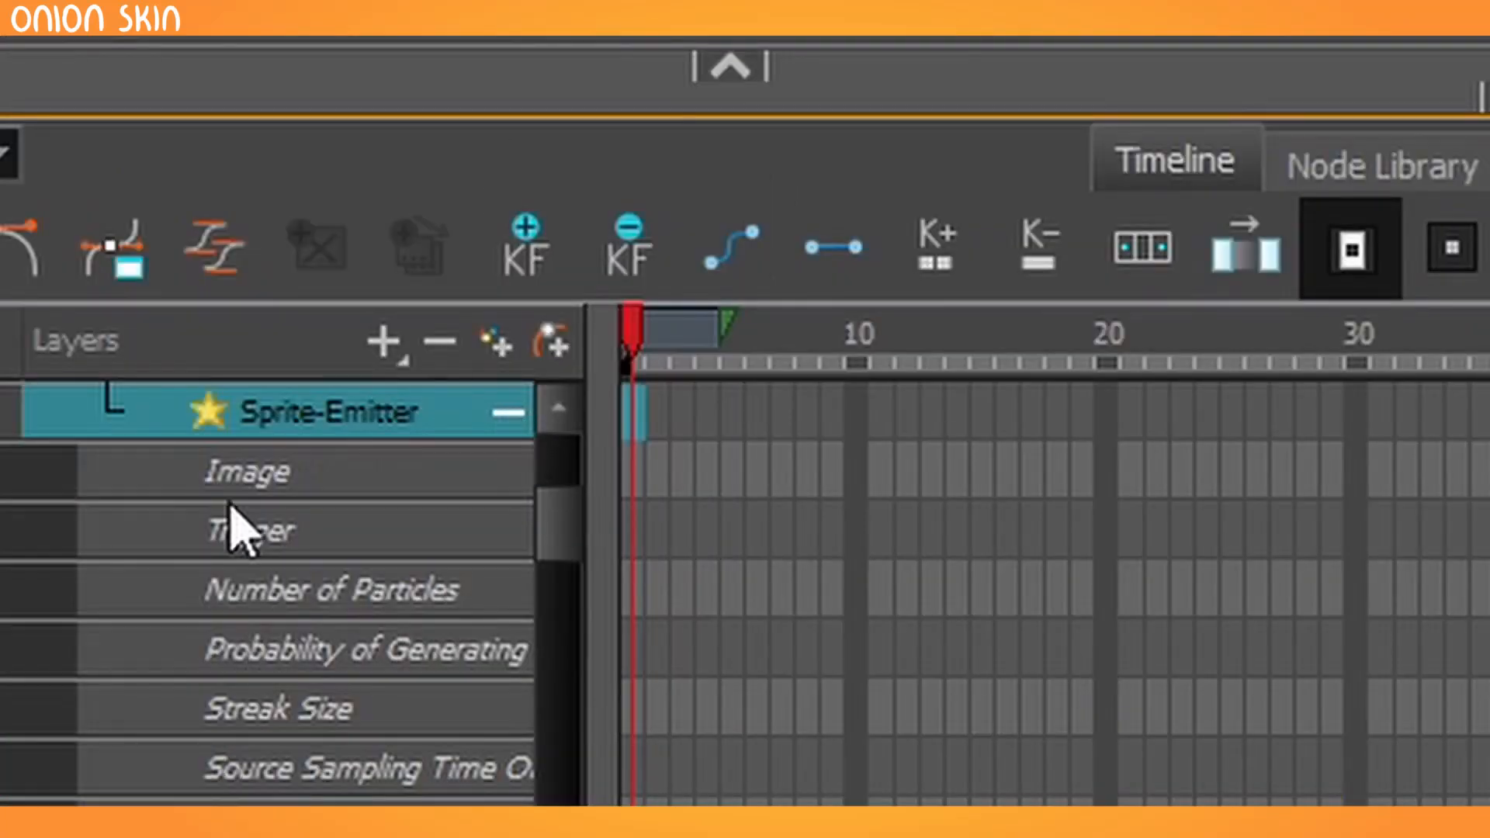
click(1231, 548)
click(574, 543)
text(0)
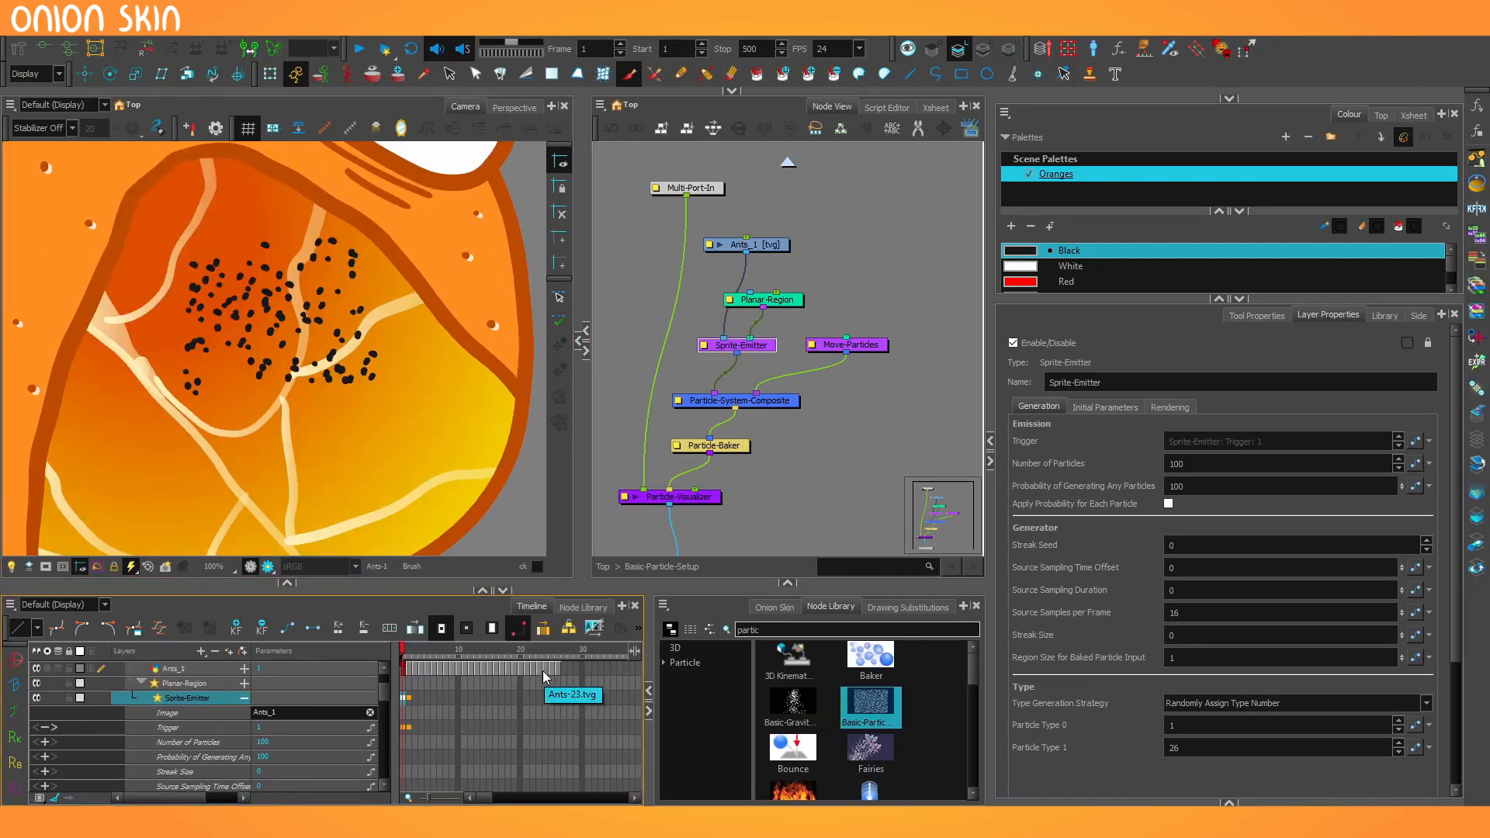
Set the Sprite-Emitter's cycling to Normal Cycle, scrub the particles, and set the number of drawings in the cycle to 26
click(1172, 406)
click(1162, 440)
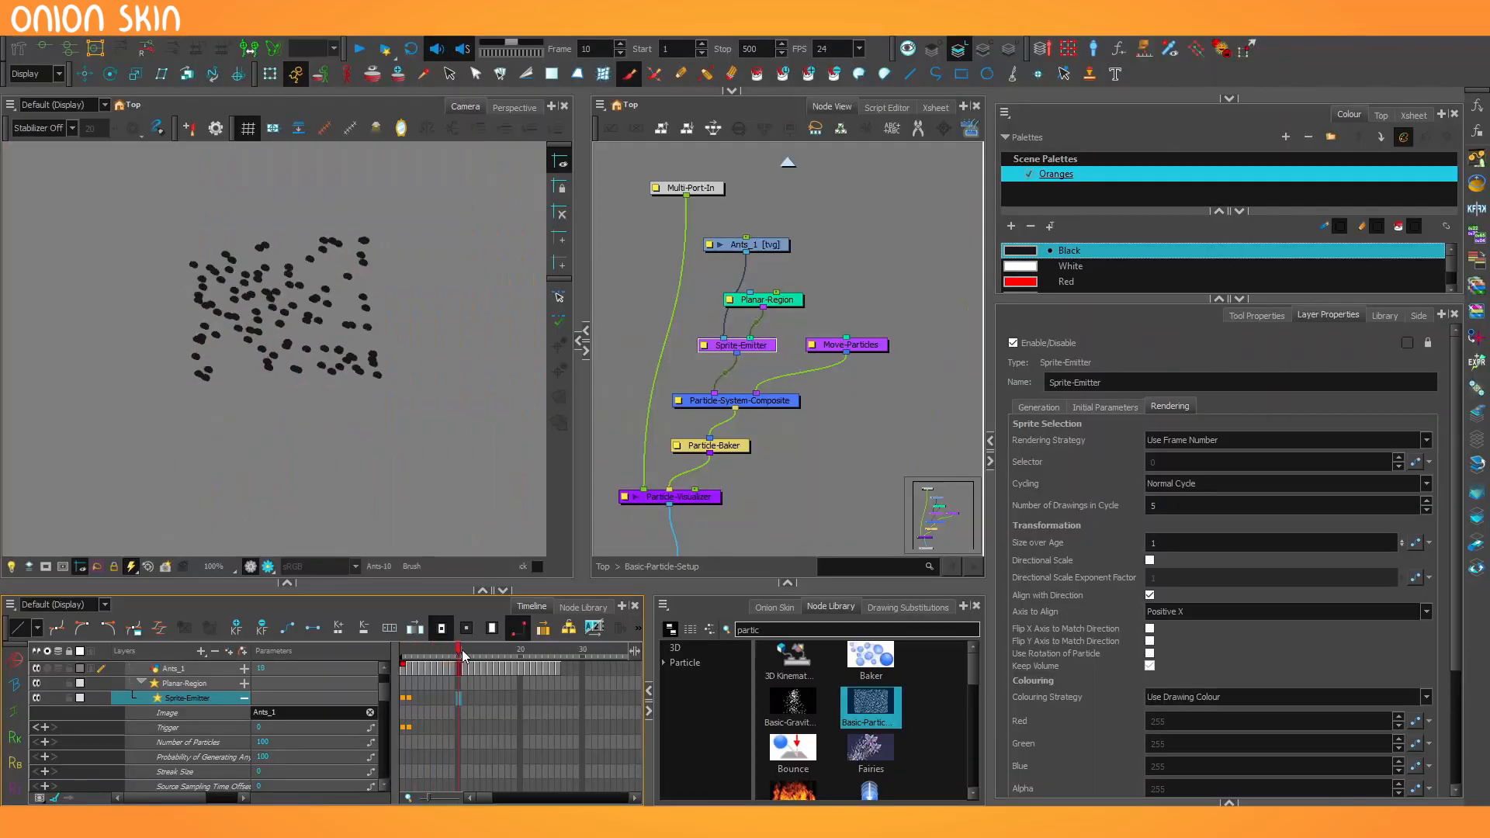
drag(463, 656, 404, 653)
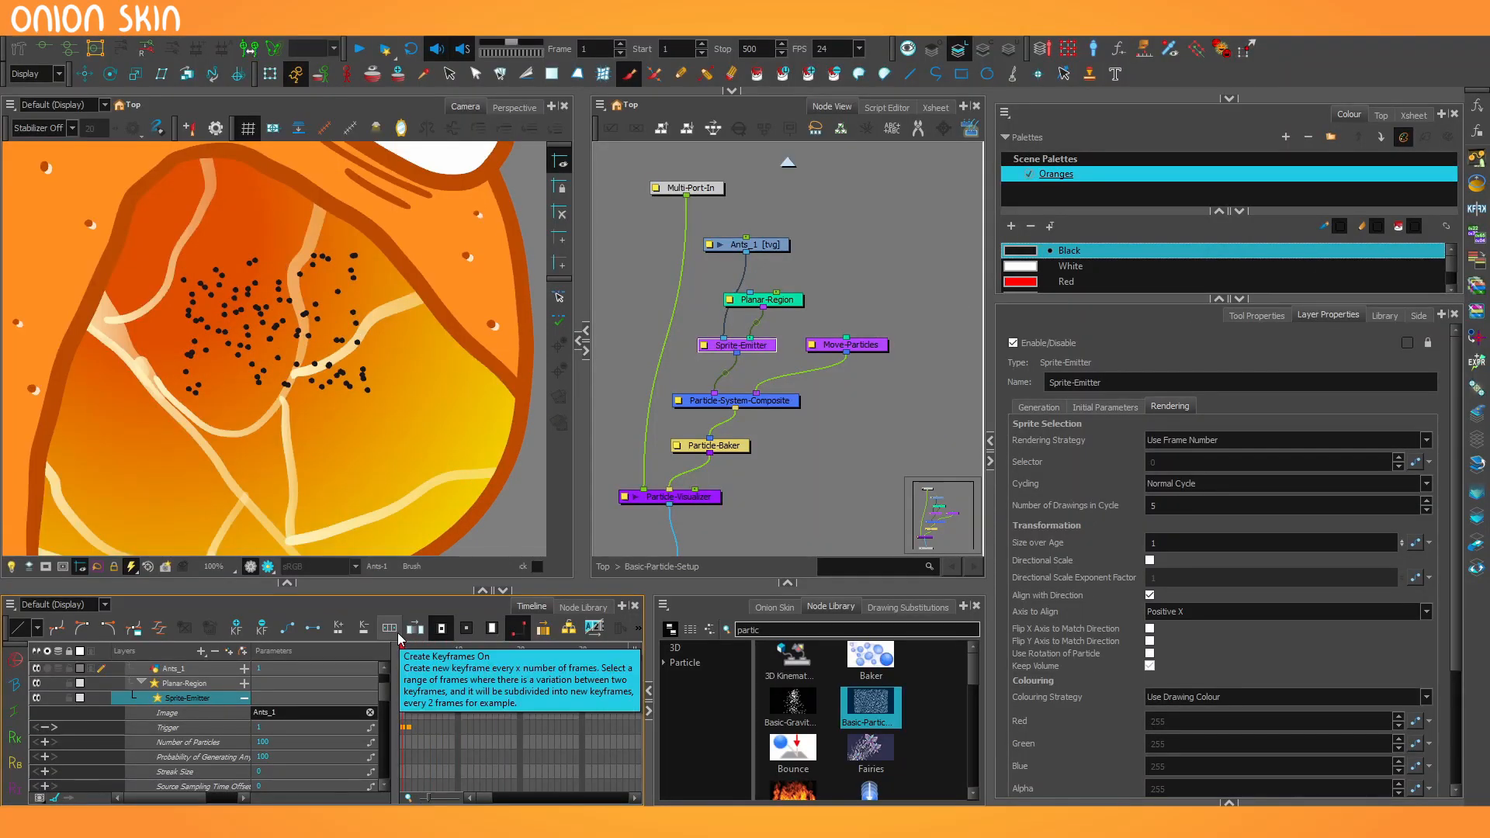
click(1150, 505)
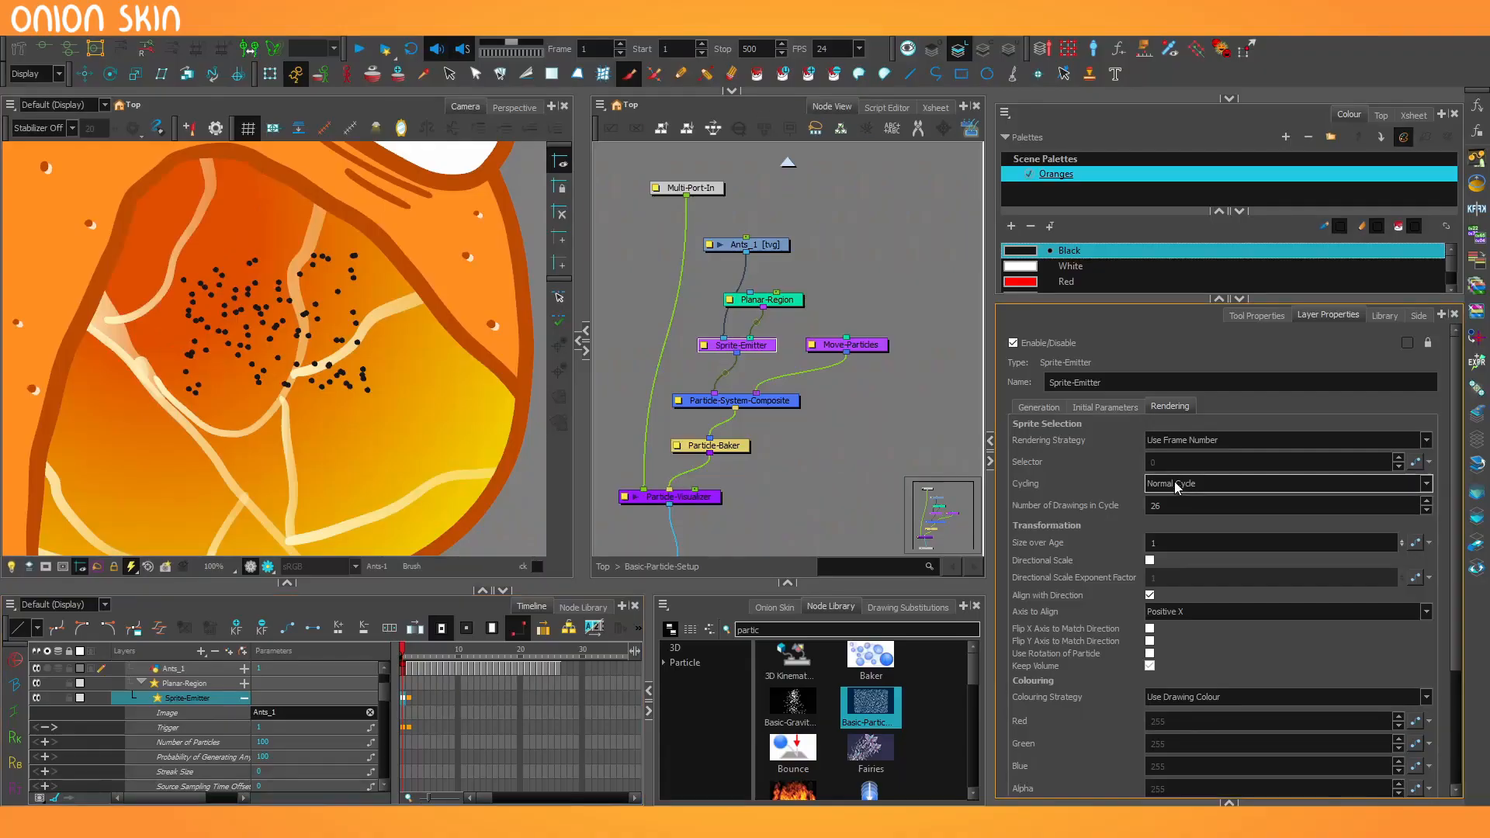
Change the Sprite-Emitter's rendering strategy to Use Particle Type and its cycling to Cycle Back and Forth
click(1164, 484)
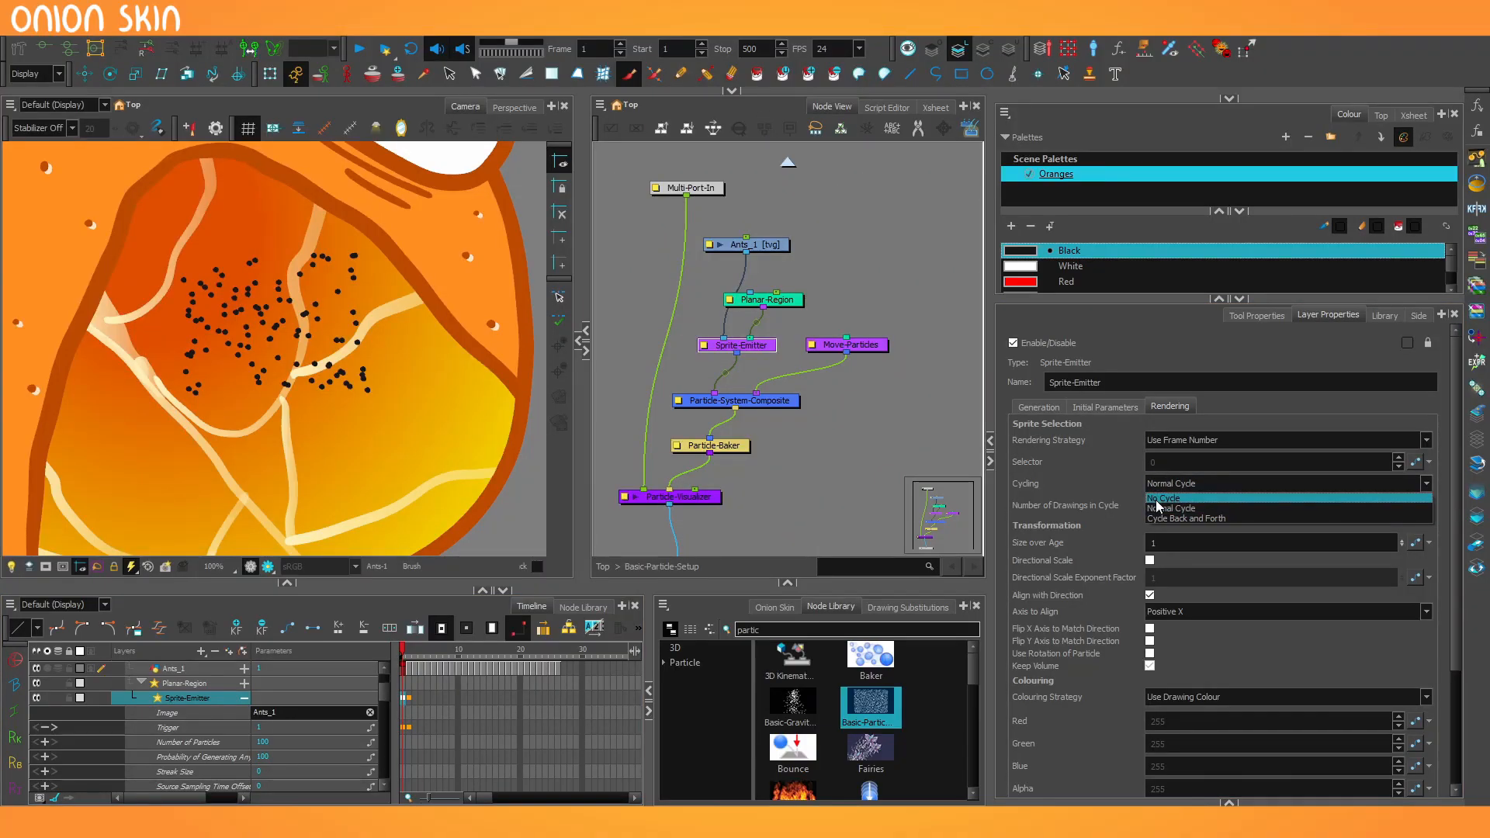
click(1158, 500)
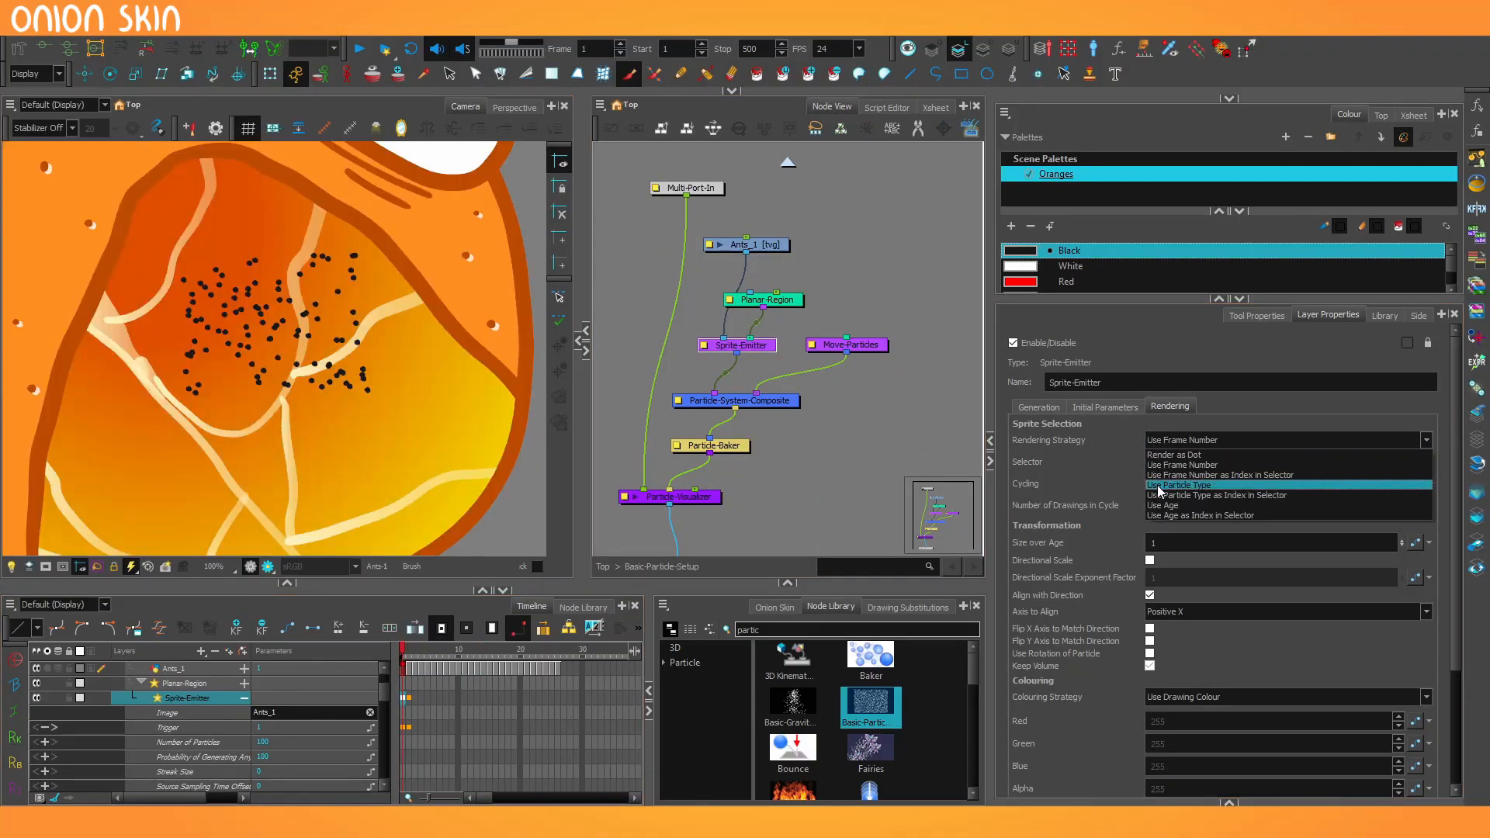
click(1158, 488)
click(1158, 484)
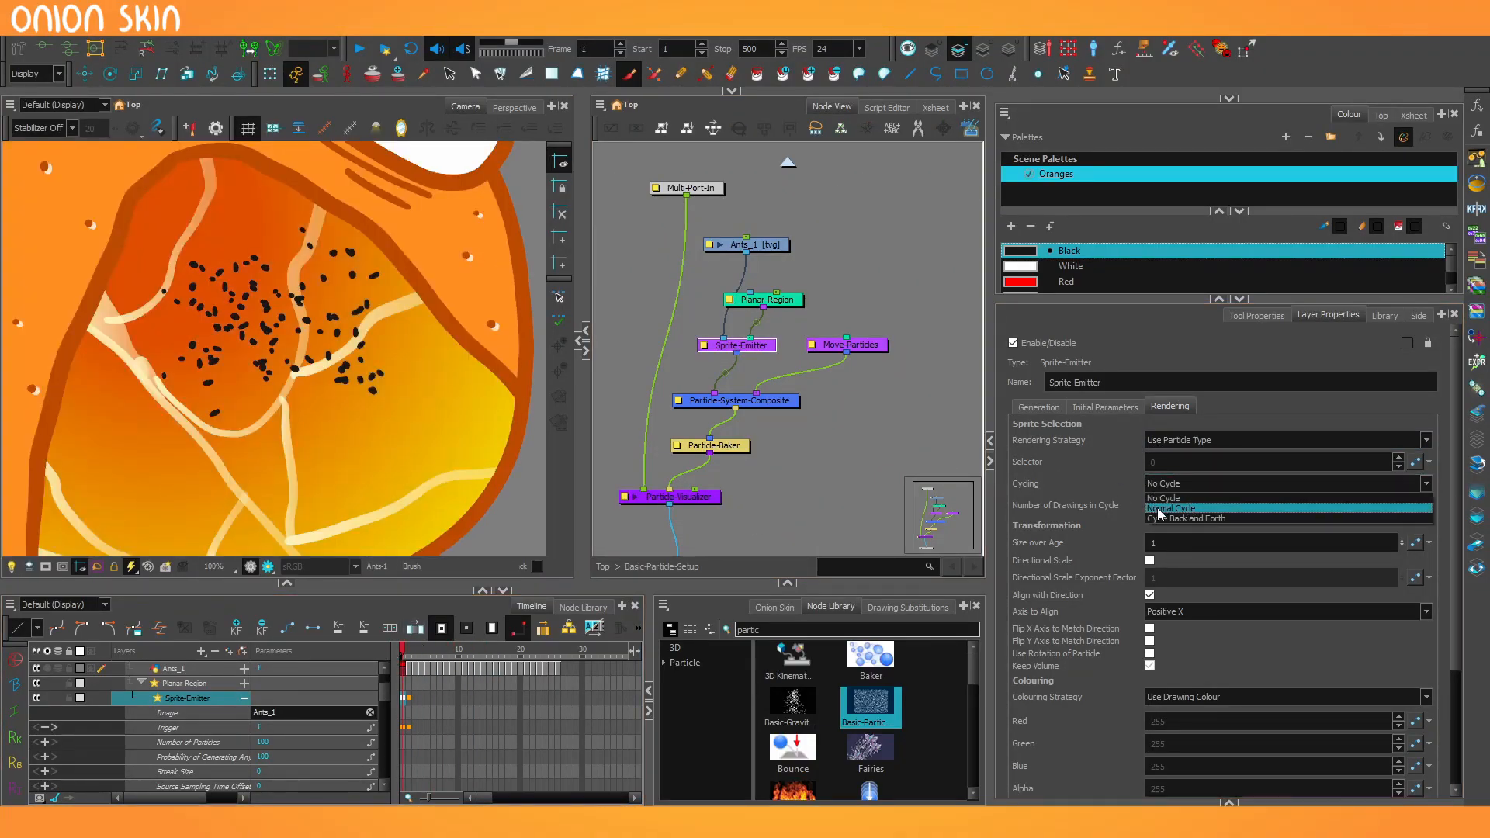
click(1159, 518)
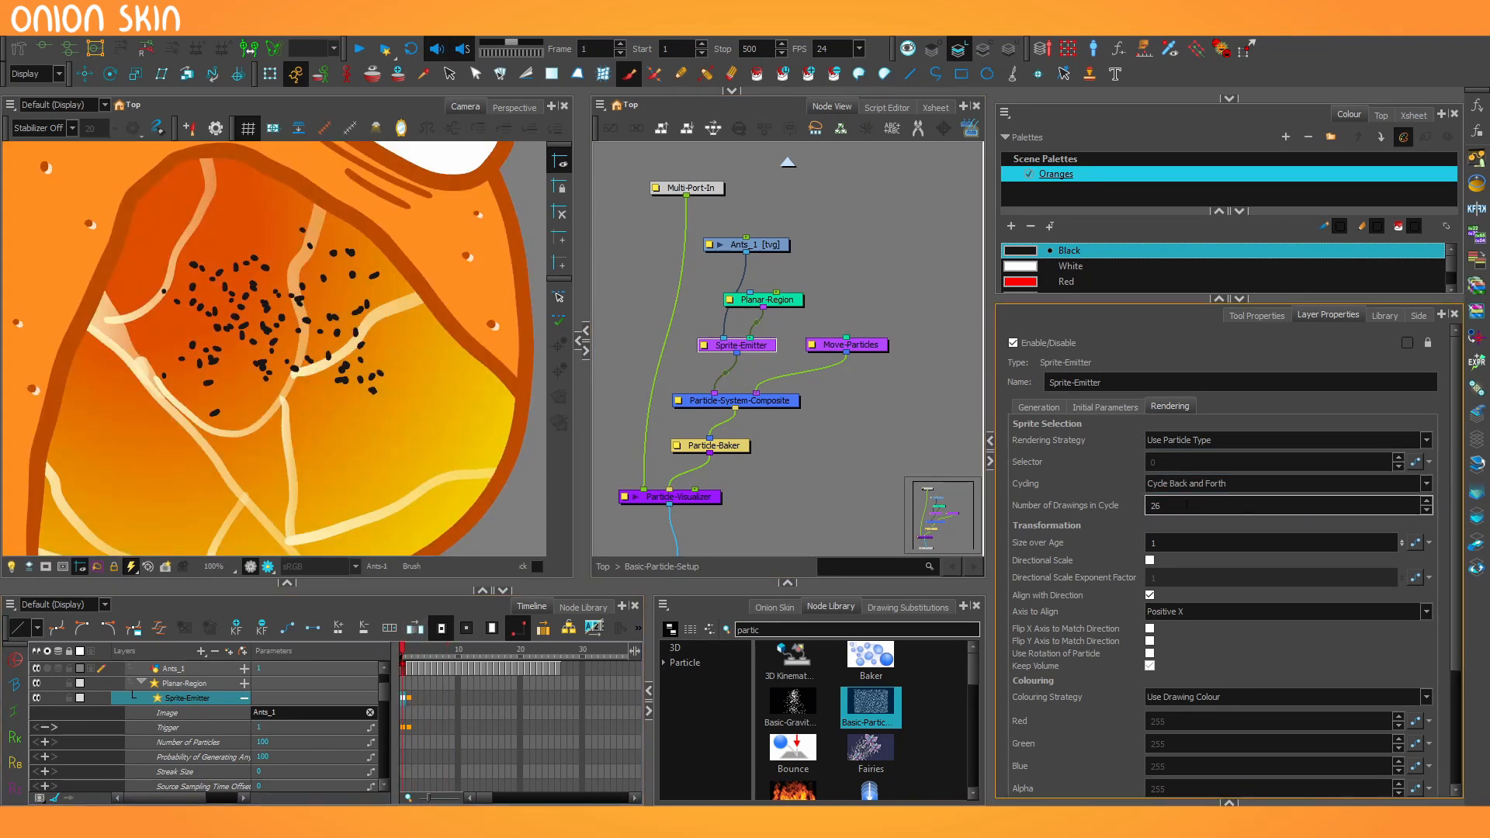
Set the Sprite-Emitter's rendering strategy to Use Particle Type as Index in Selector, with cycling on Normal Cycle and Selector 5
click(1164, 440)
click(1164, 497)
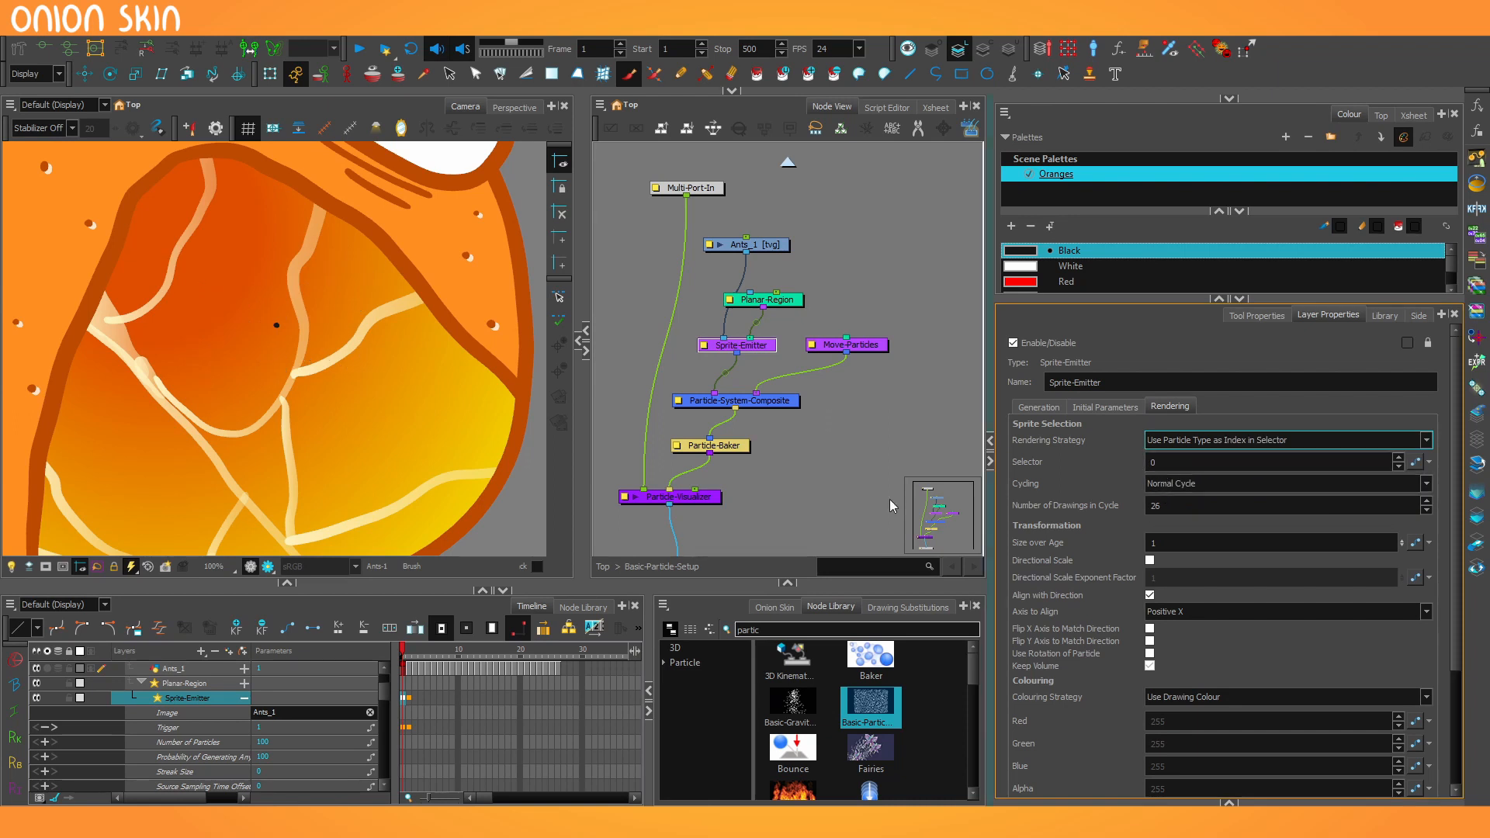
click(1164, 462)
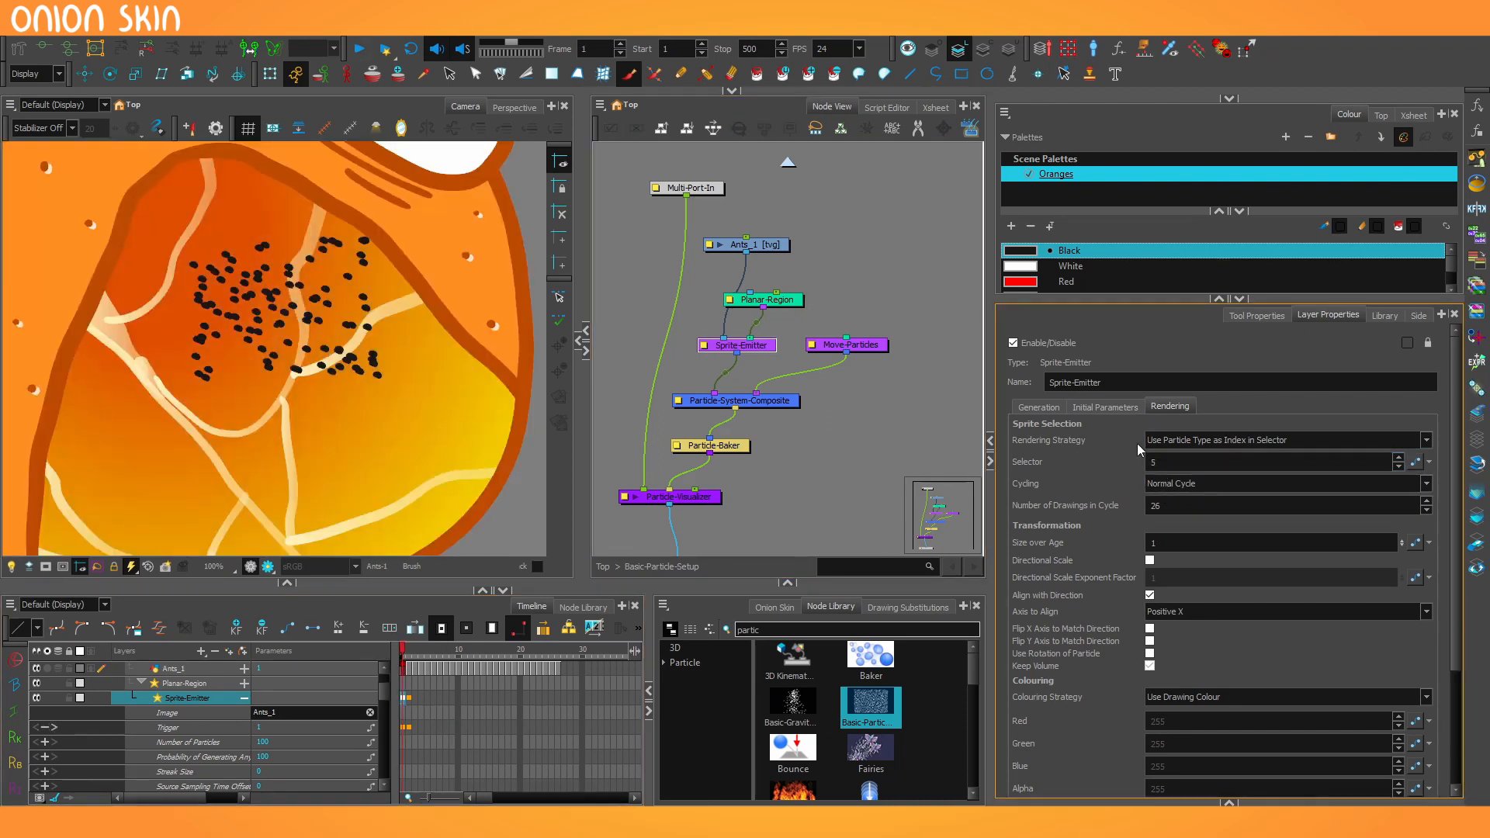
Change the Sprite-Emitter's rendering strategy to Use Age and scrub the particles between frames 29 and 12
click(1148, 440)
click(1162, 506)
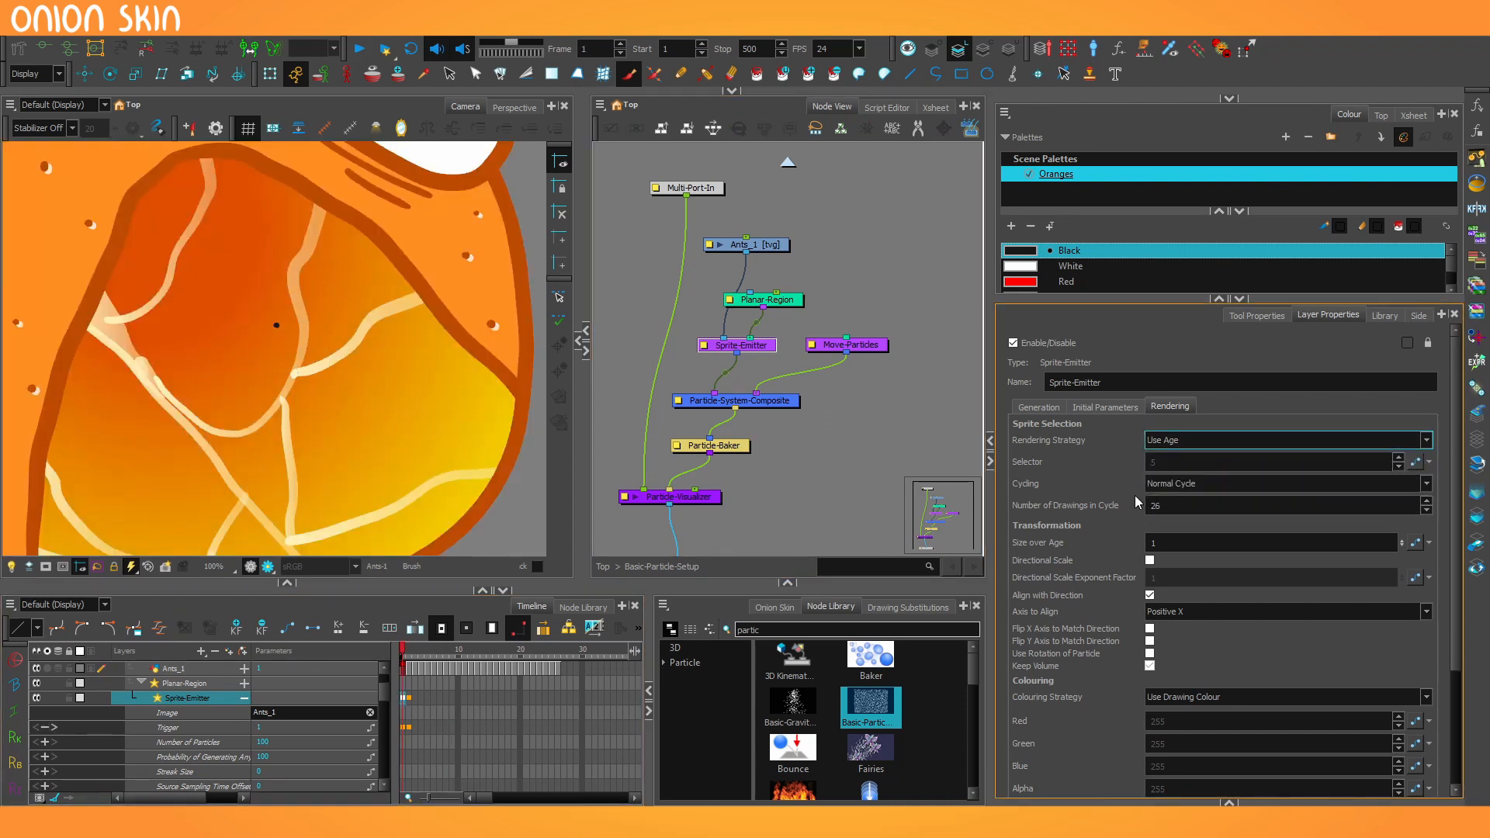
click(578, 659)
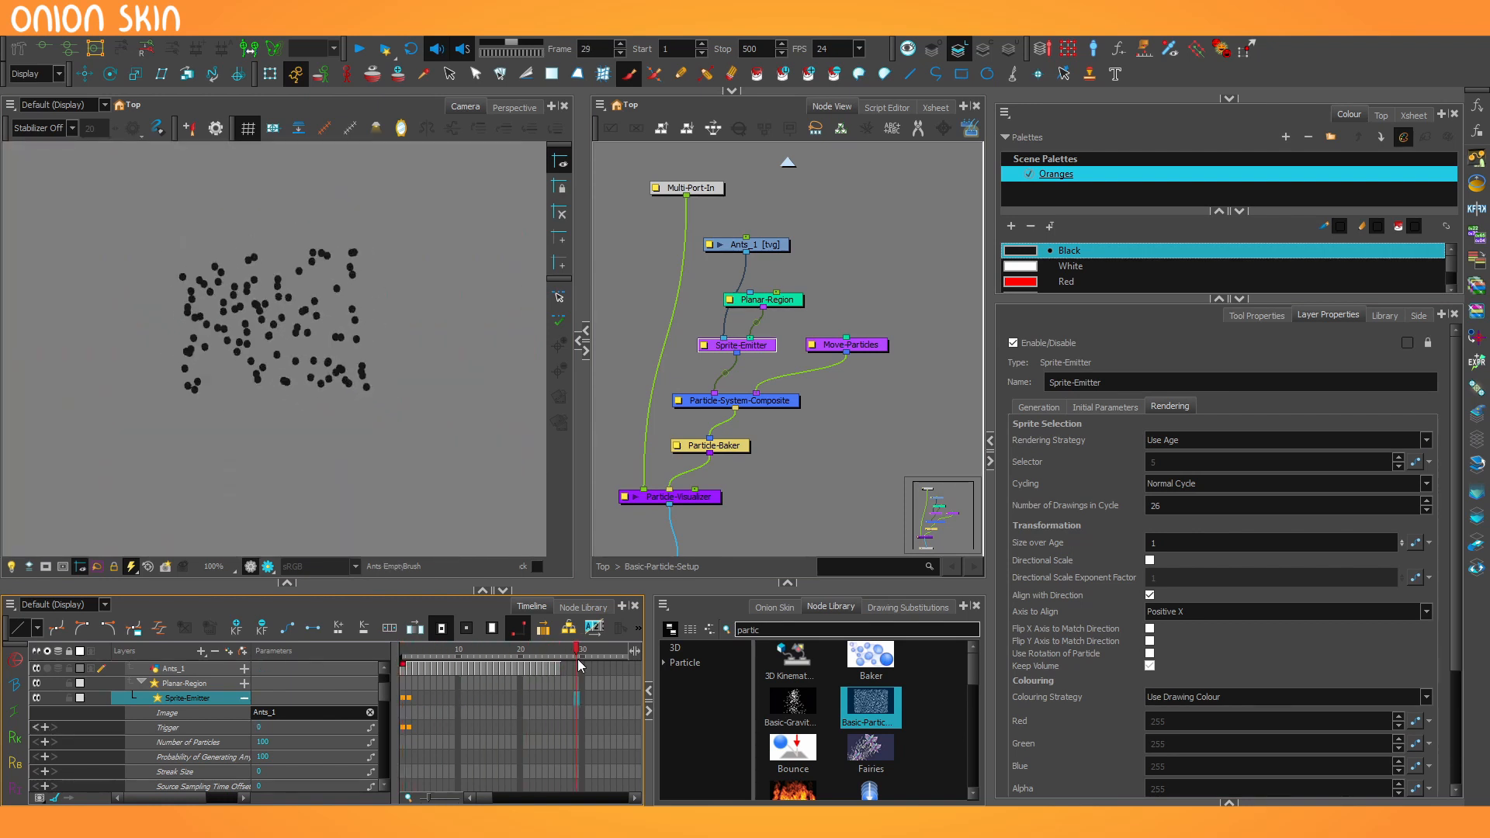
drag(577, 658, 469, 668)
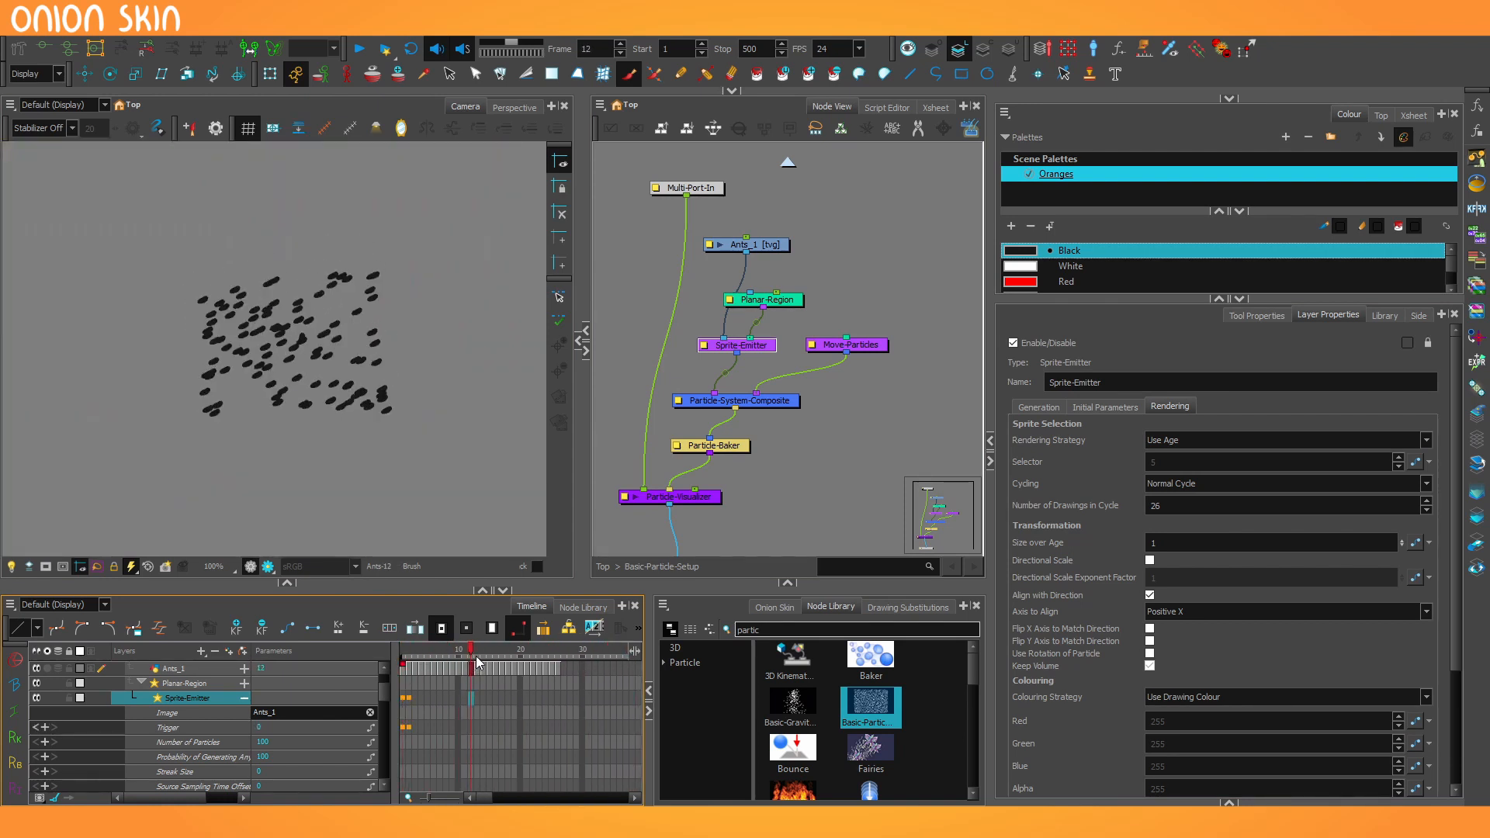
Switch the rendering strategy to Use Particle Type, then to Use Particle Type as Index in Selector with Selector 7
click(1151, 442)
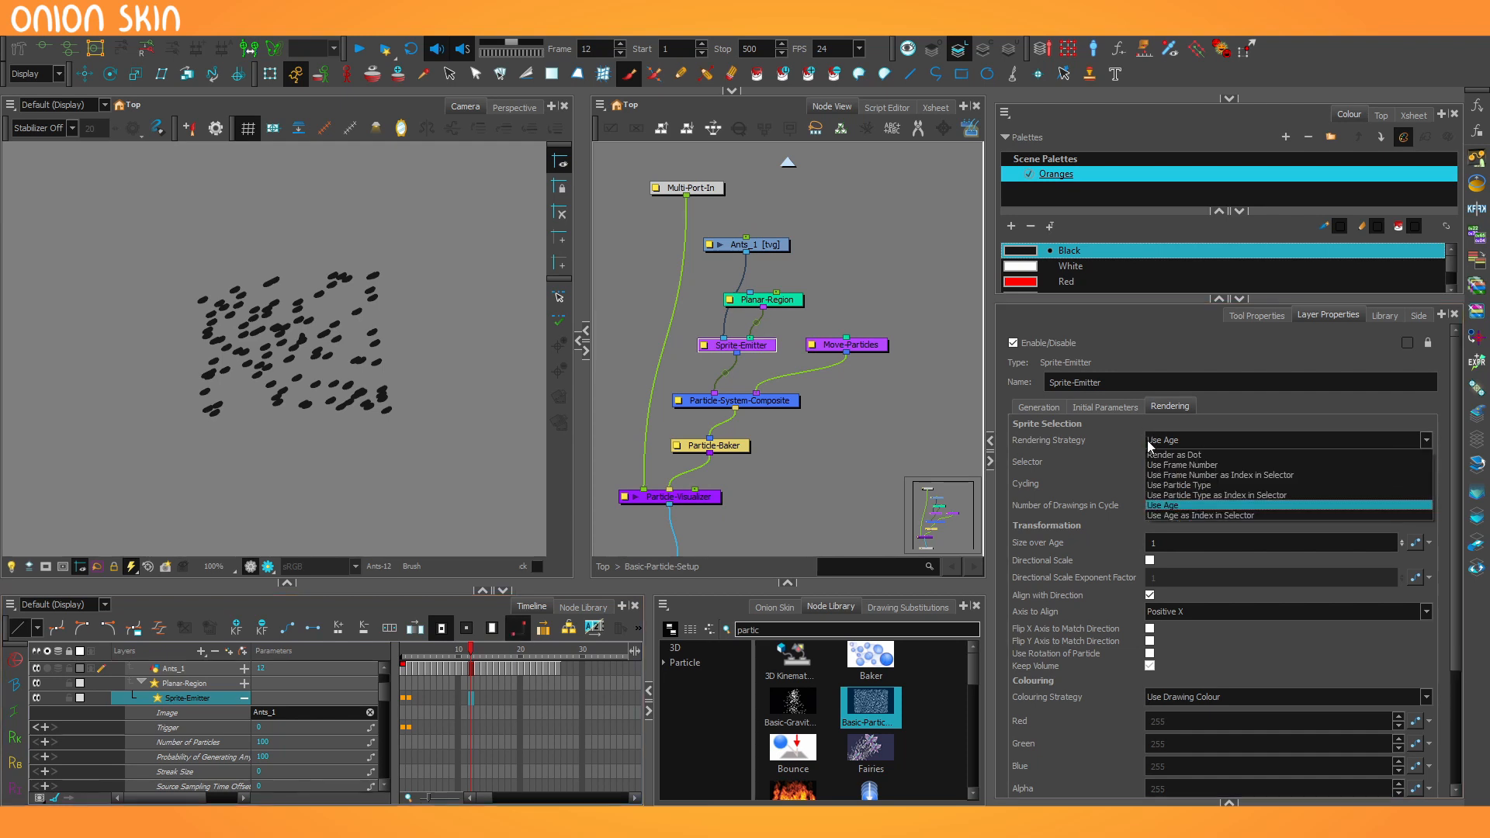
click(1154, 484)
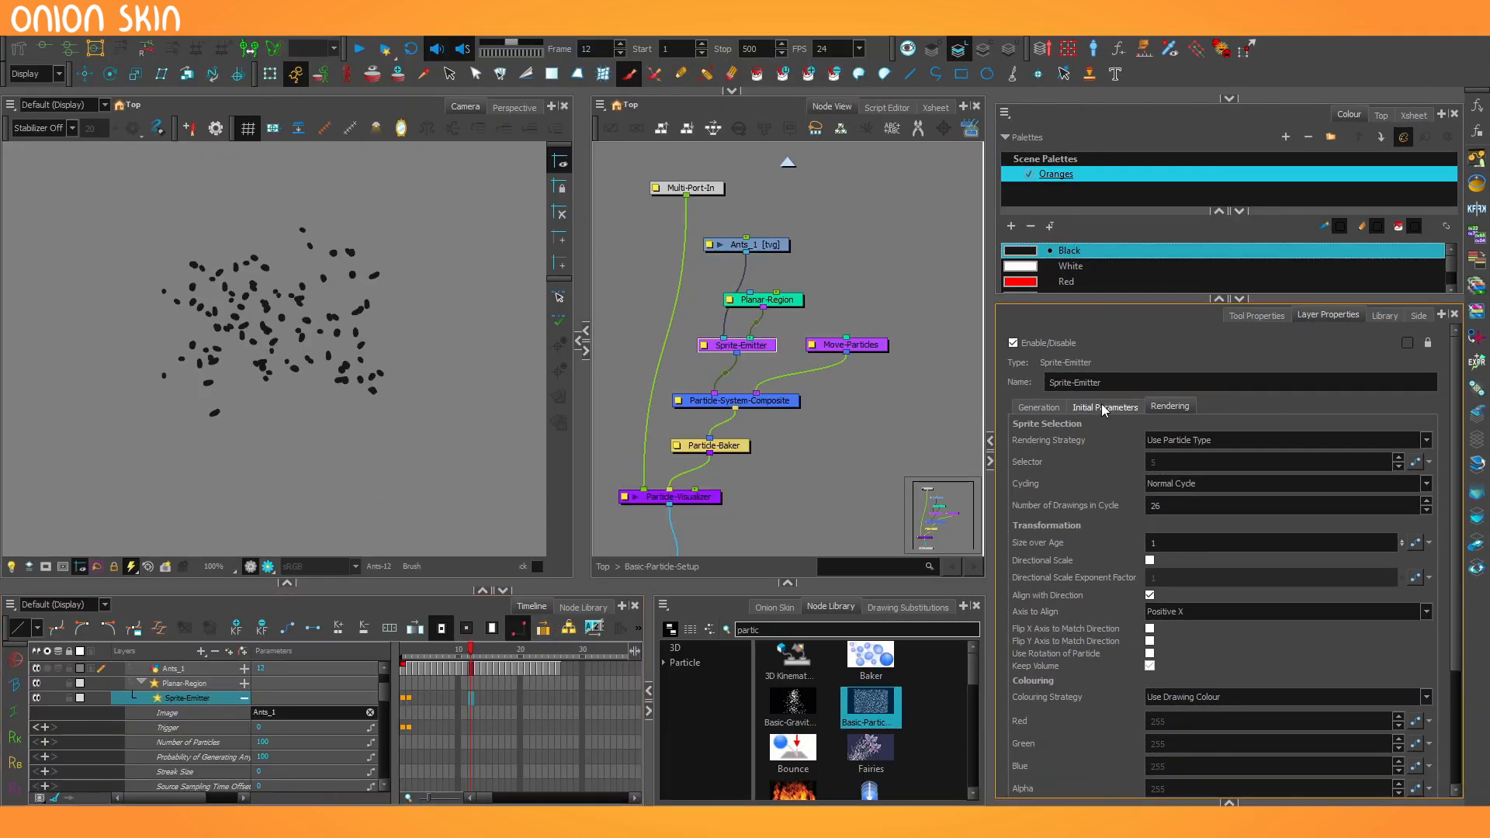
click(1195, 462)
click(1211, 487)
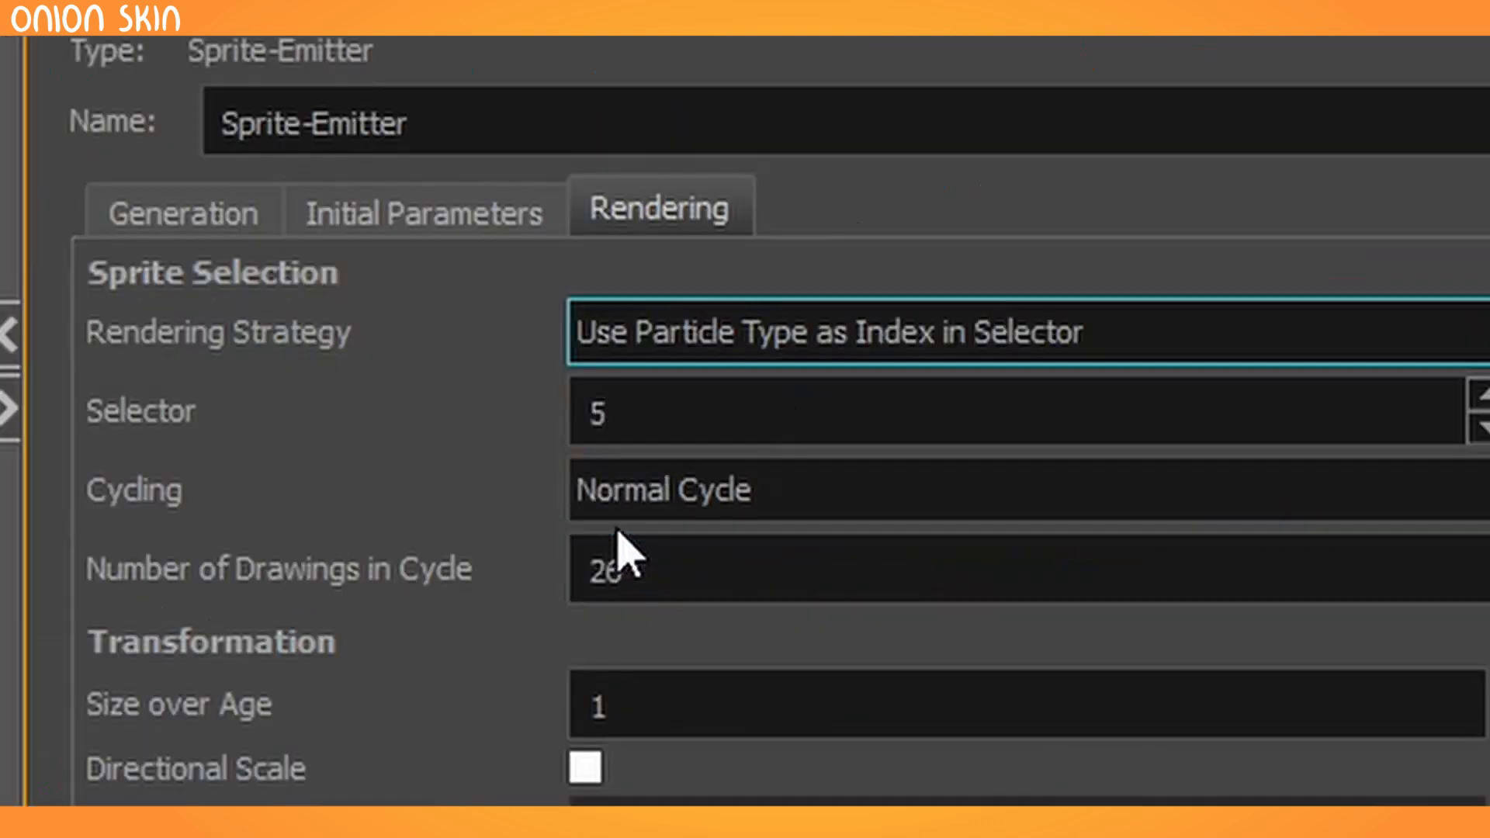
double_click(598, 411)
text(7)
key(Return)
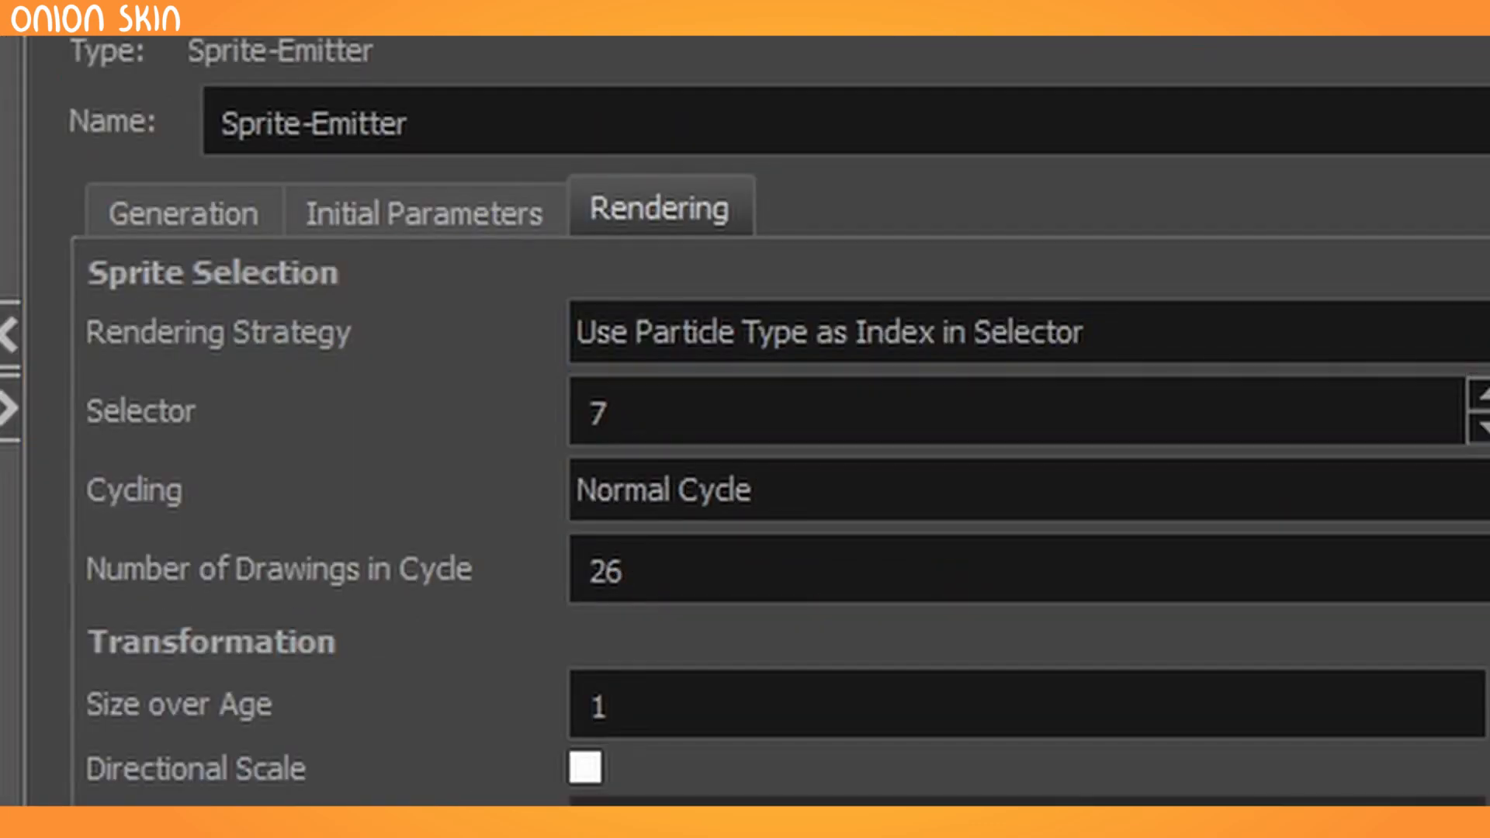
Set the rendering strategy to Use Frame Number as Index in Selector and the Selector to 5
click(1173, 439)
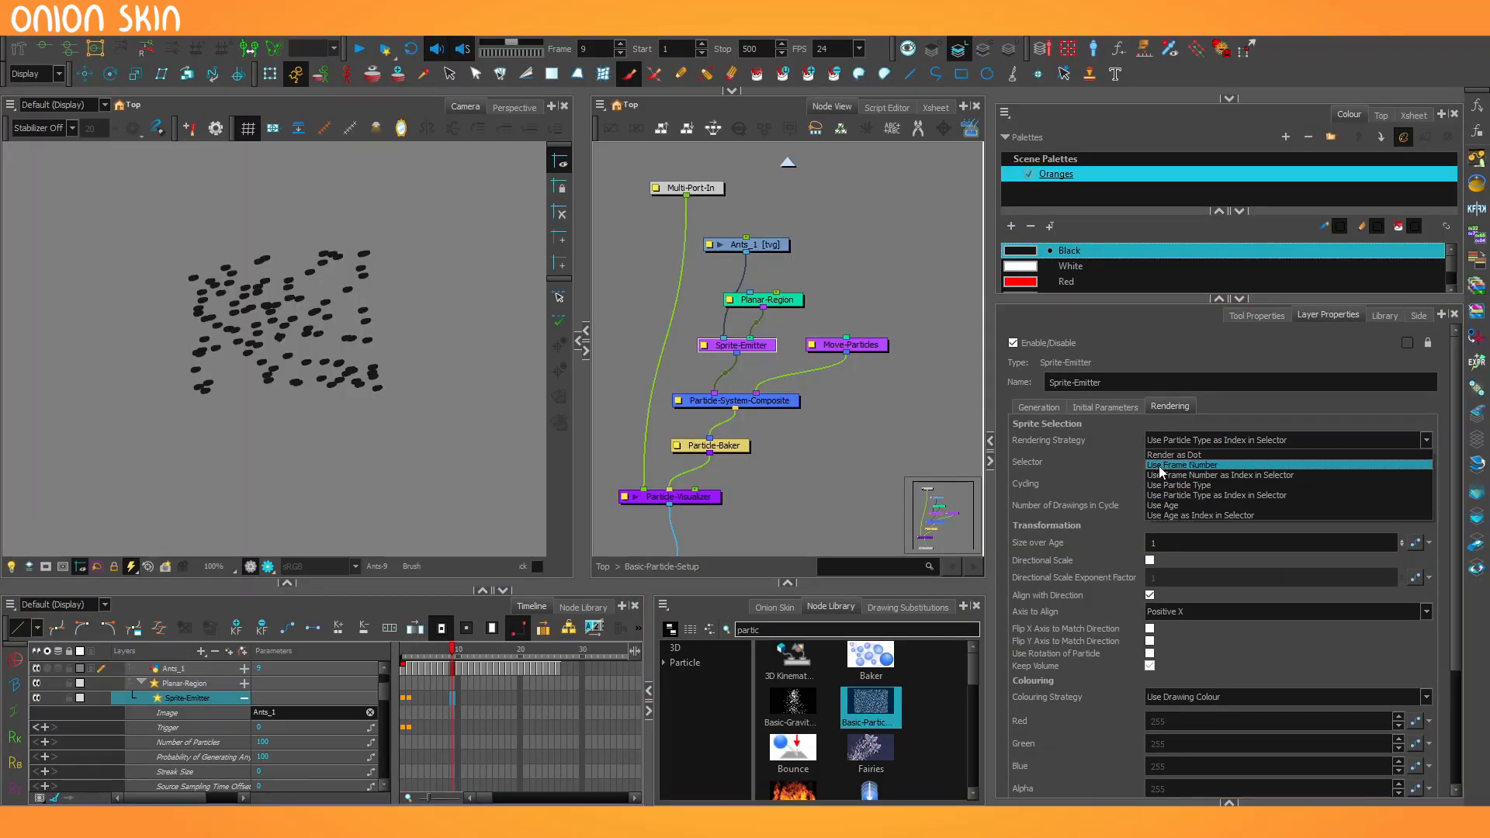
click(1158, 475)
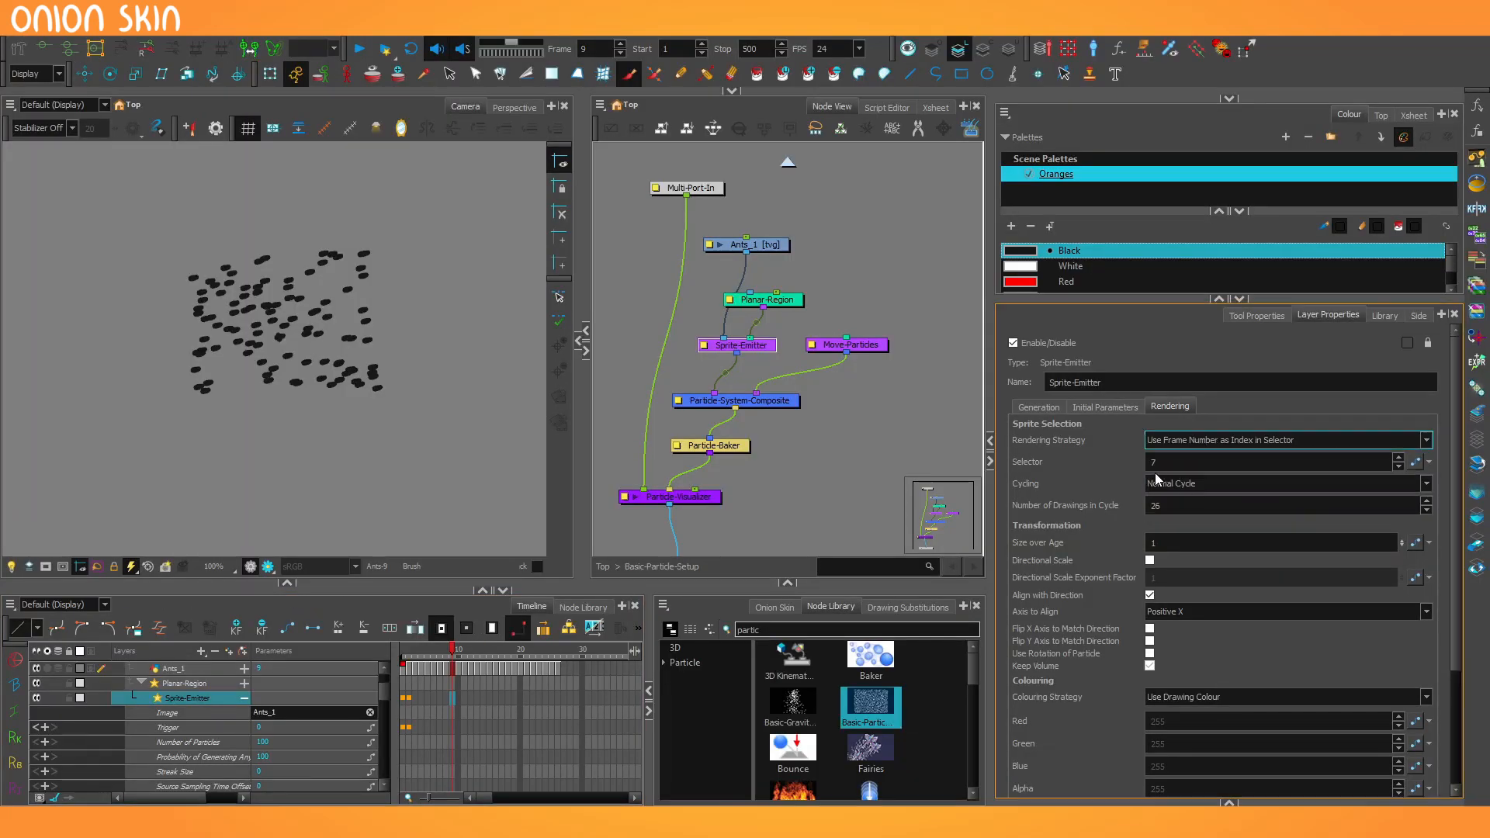
text(5)
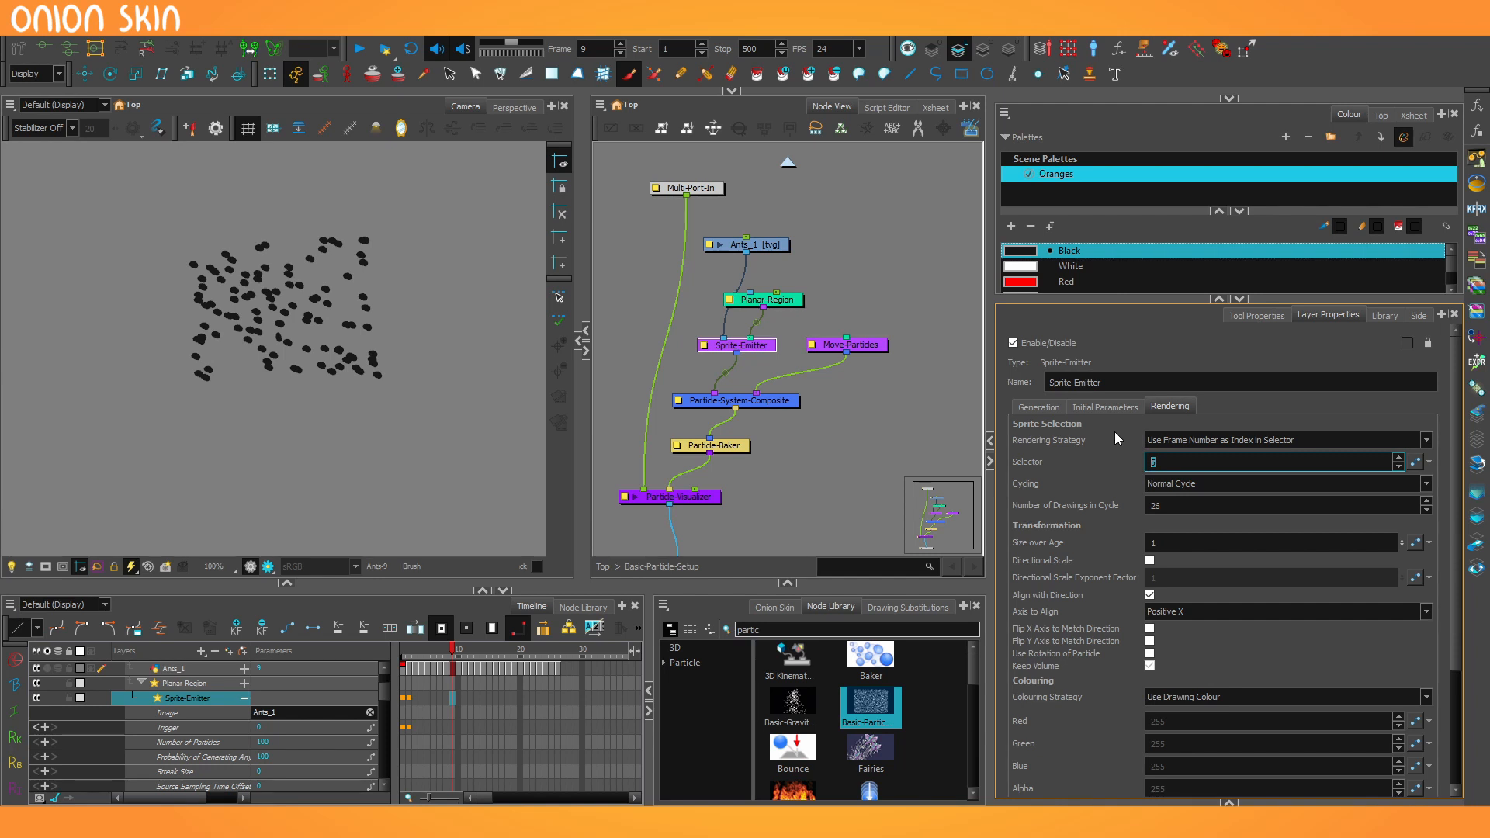
Return the Sprite-Emitter's rendering strategy to Use Age and preview the particles on frame 8
click(1161, 442)
click(1157, 468)
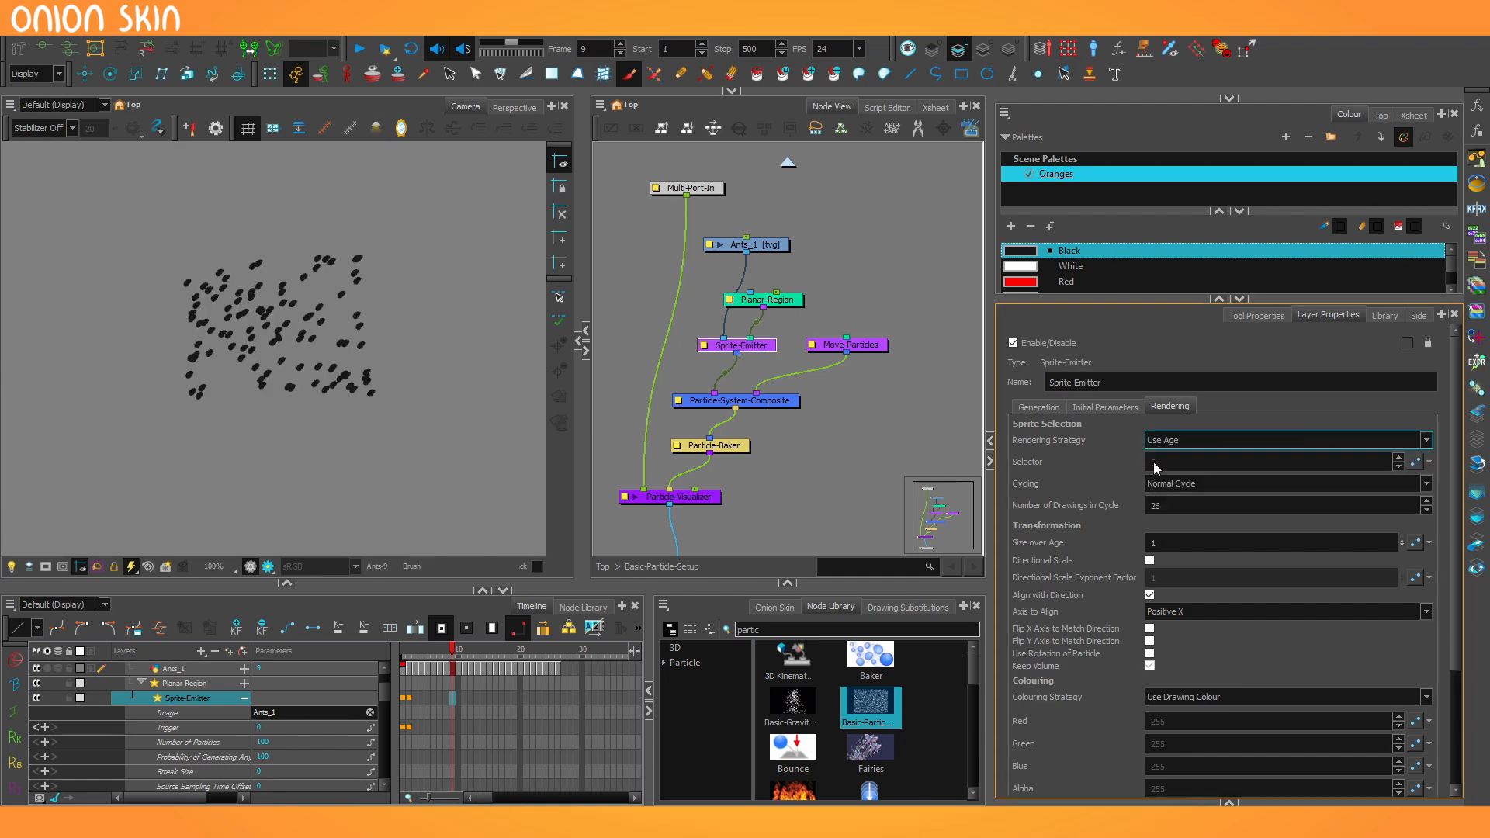
key(comma)
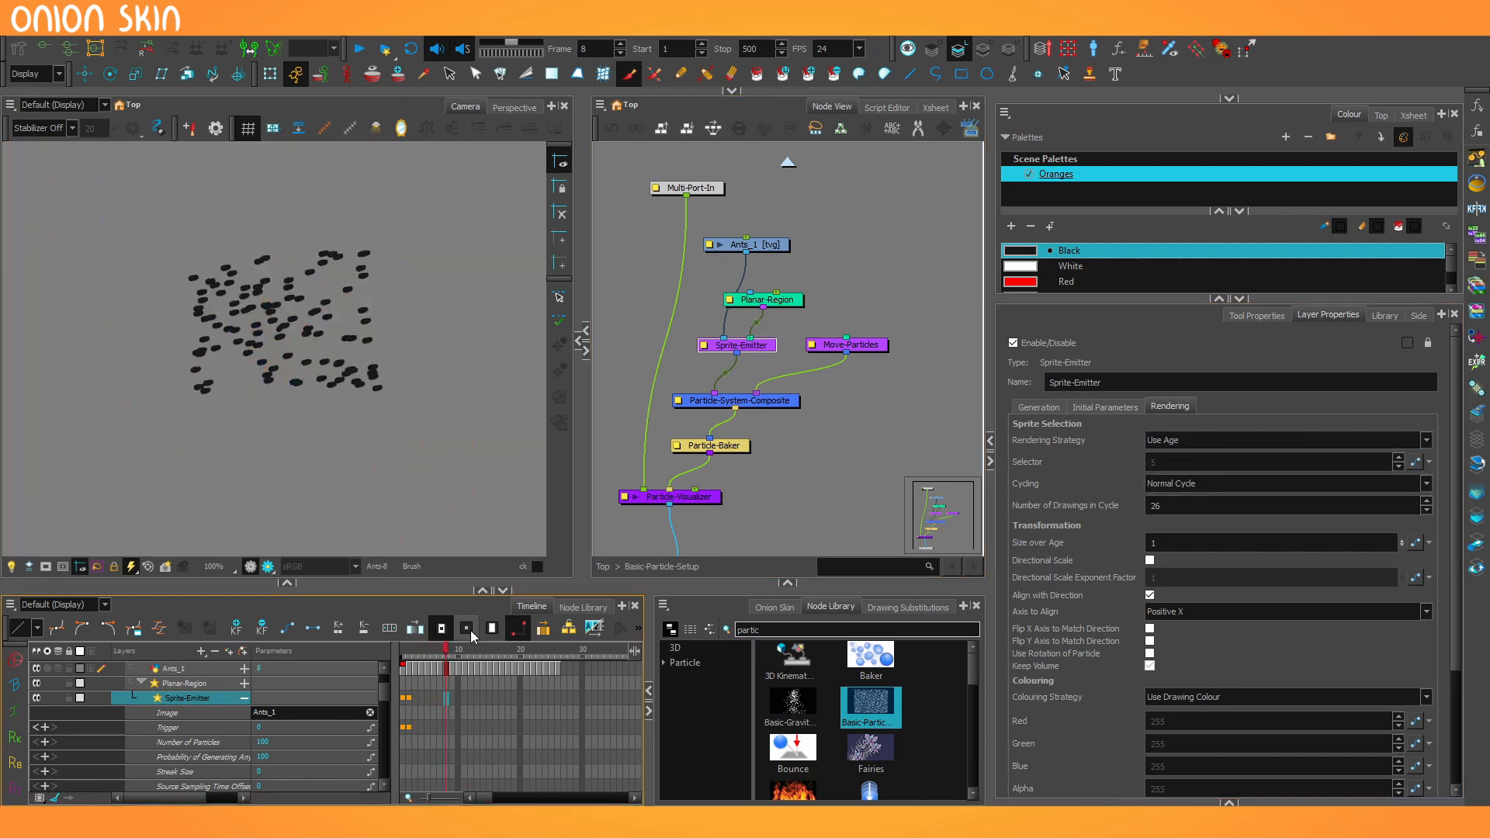
Try an Age at Birth of 2 on the Sprite-Emitter, scrub the particles, and set Age at Birth to 1
click(1035, 409)
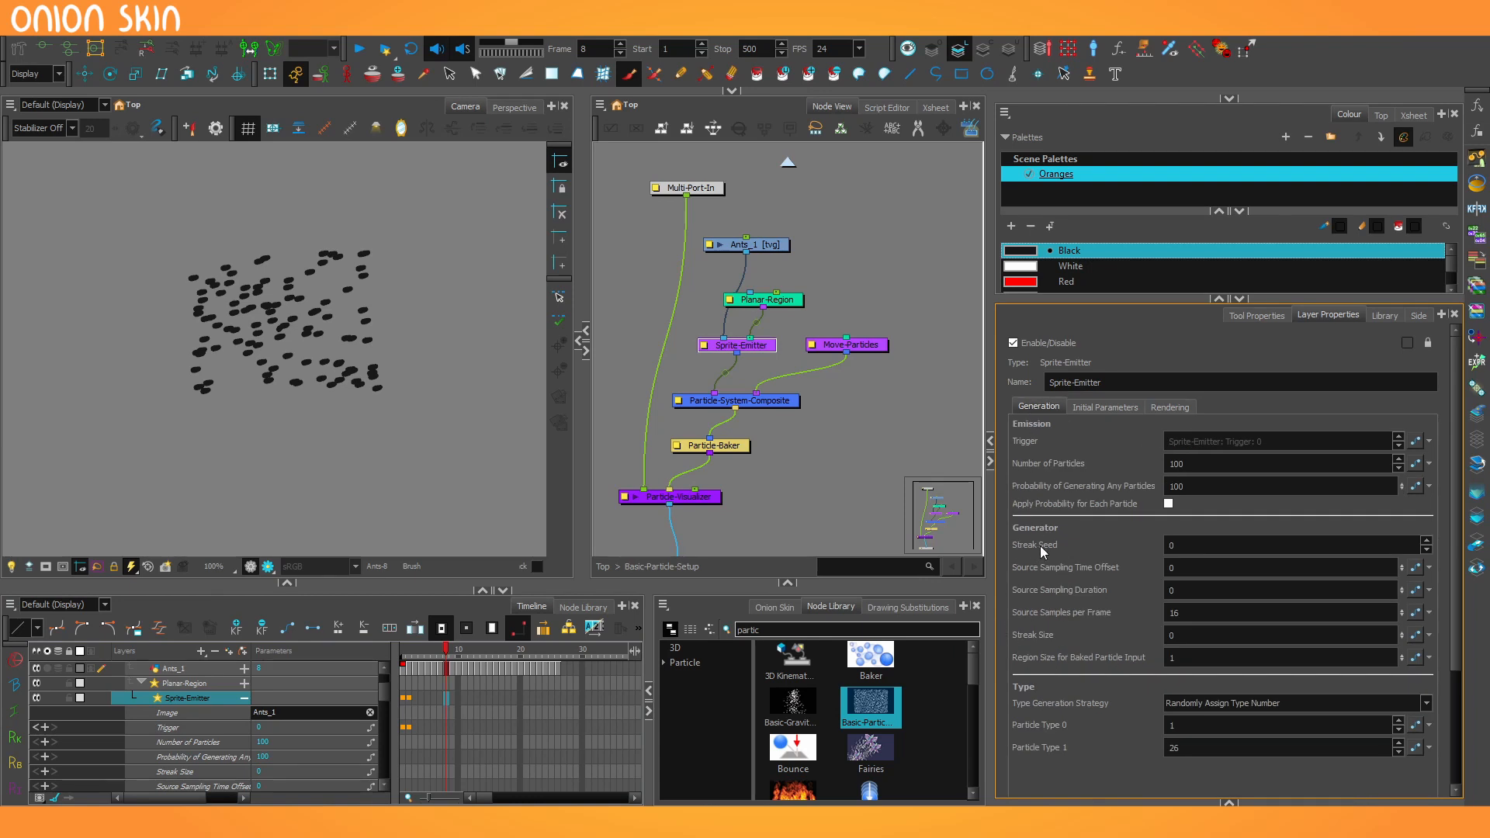
click(1103, 407)
key(Tab)
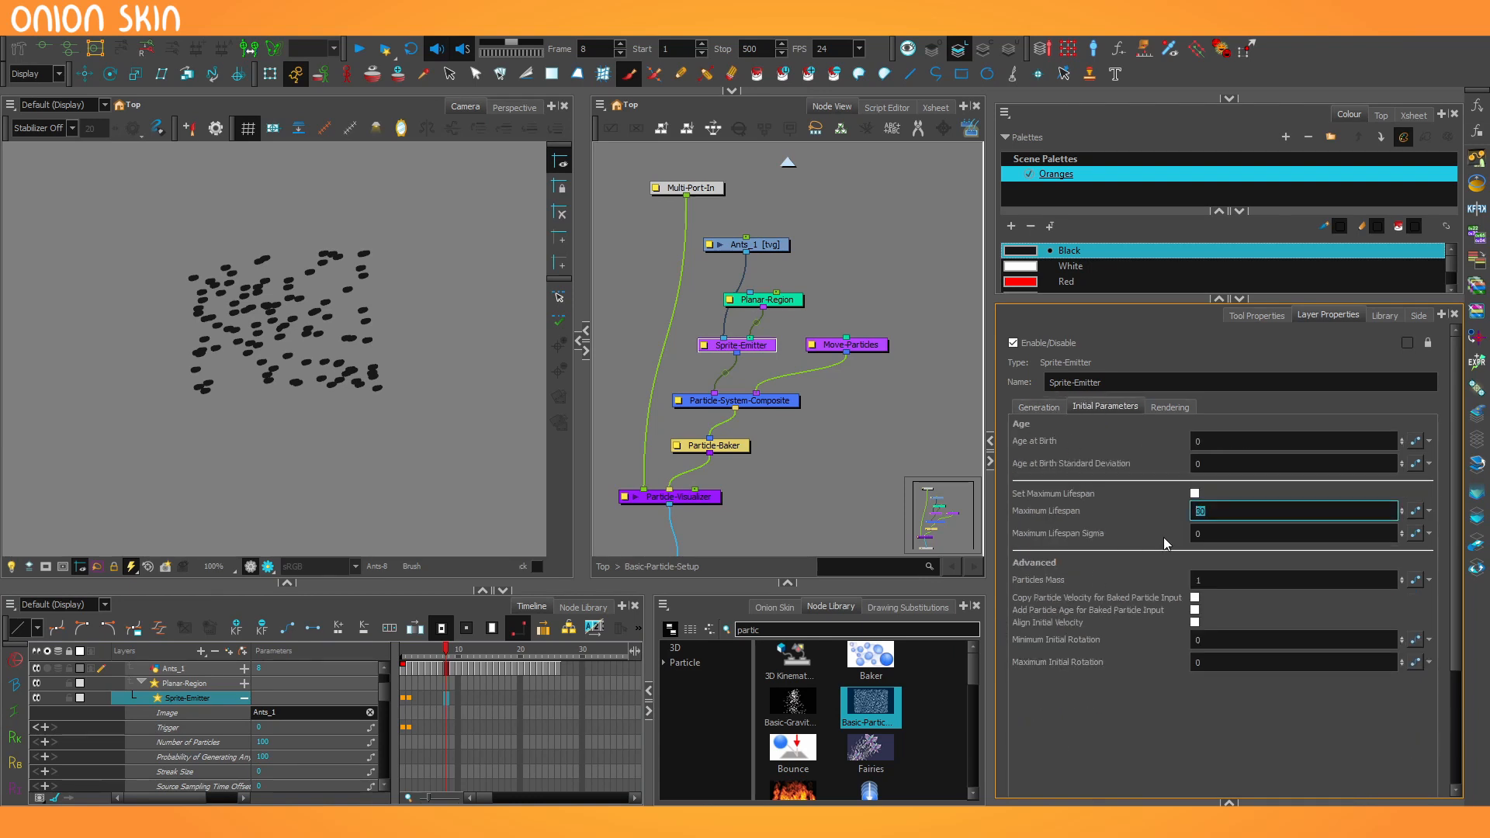
click(1199, 441)
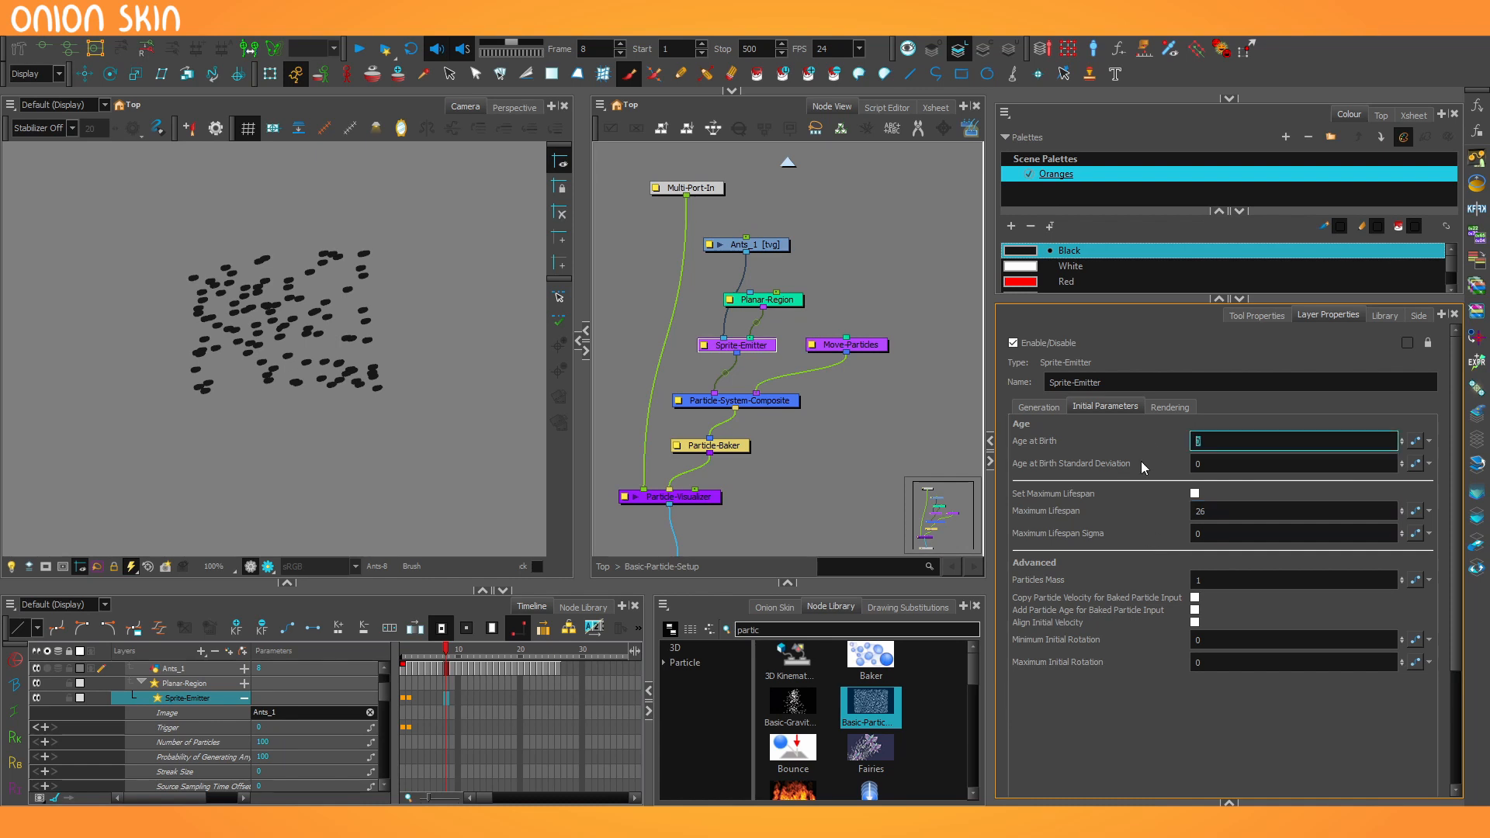
text(2)
drag(447, 641, 467, 660)
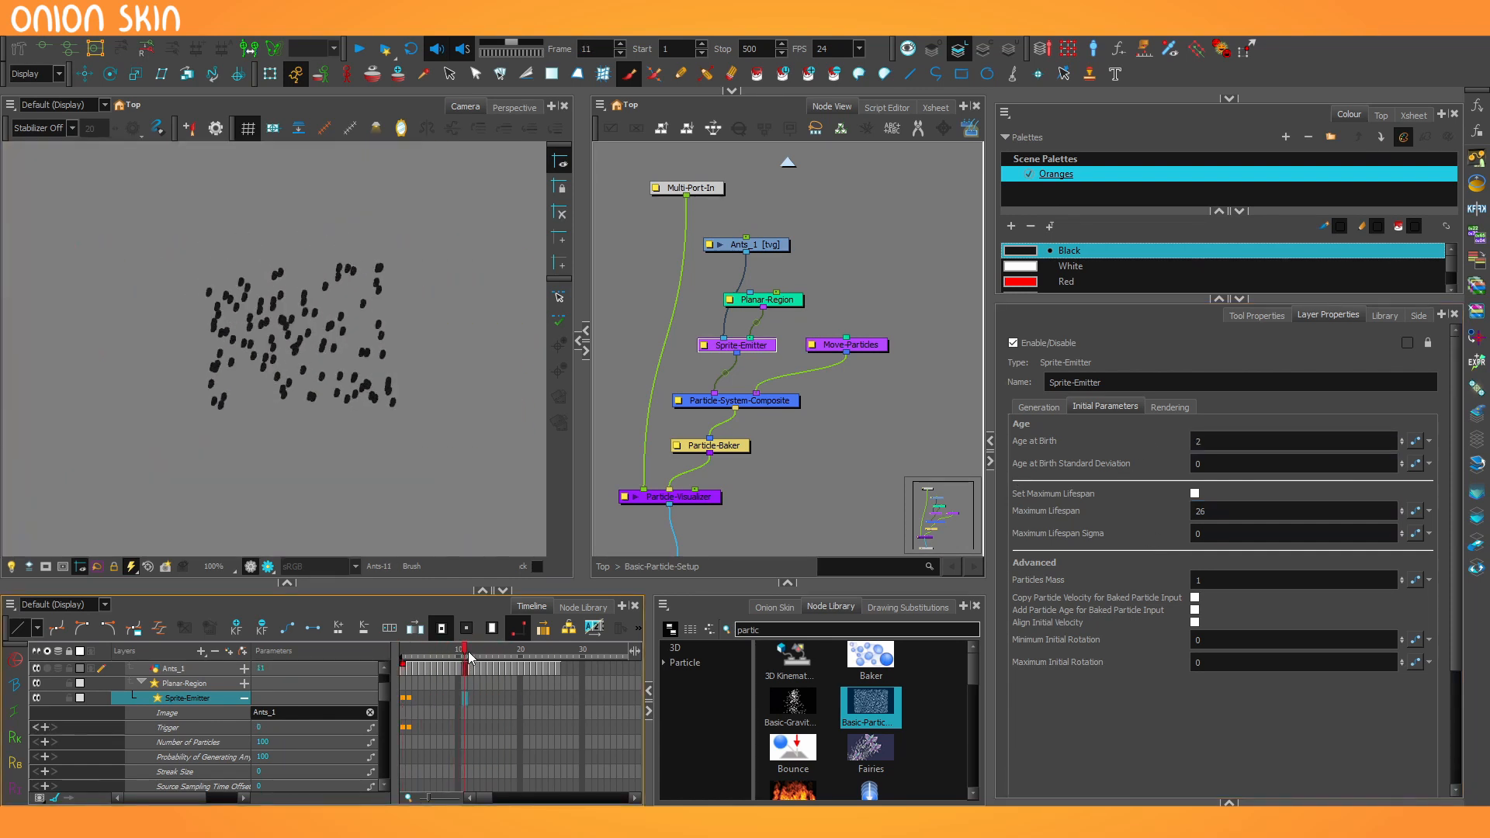
click(1199, 441)
text(1)
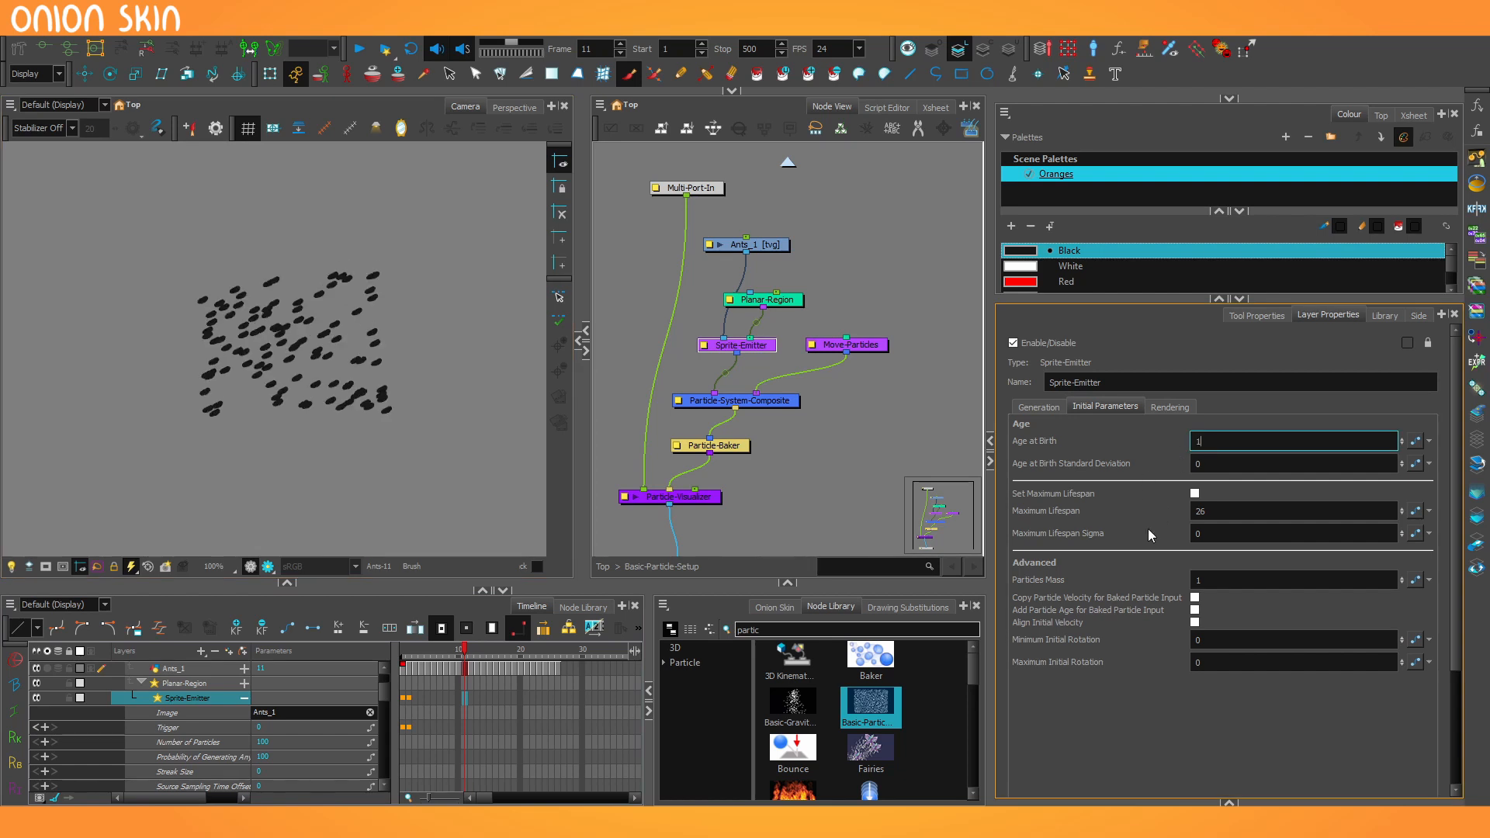
Set the Sprite-Emitter's rendering strategy to Use Particle Type and check the ants on frame 9
click(1170, 407)
click(1158, 442)
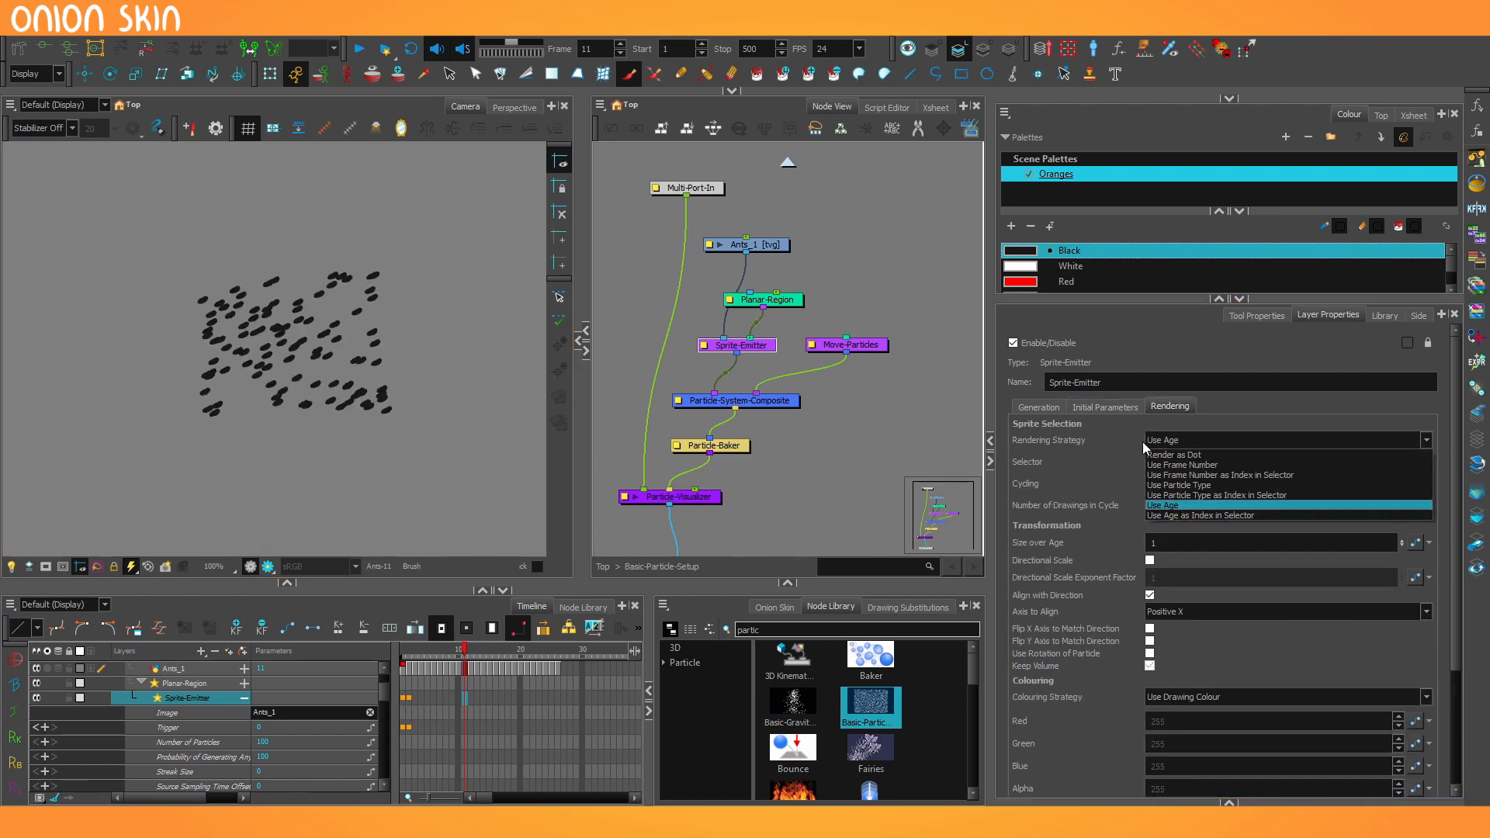
click(1171, 486)
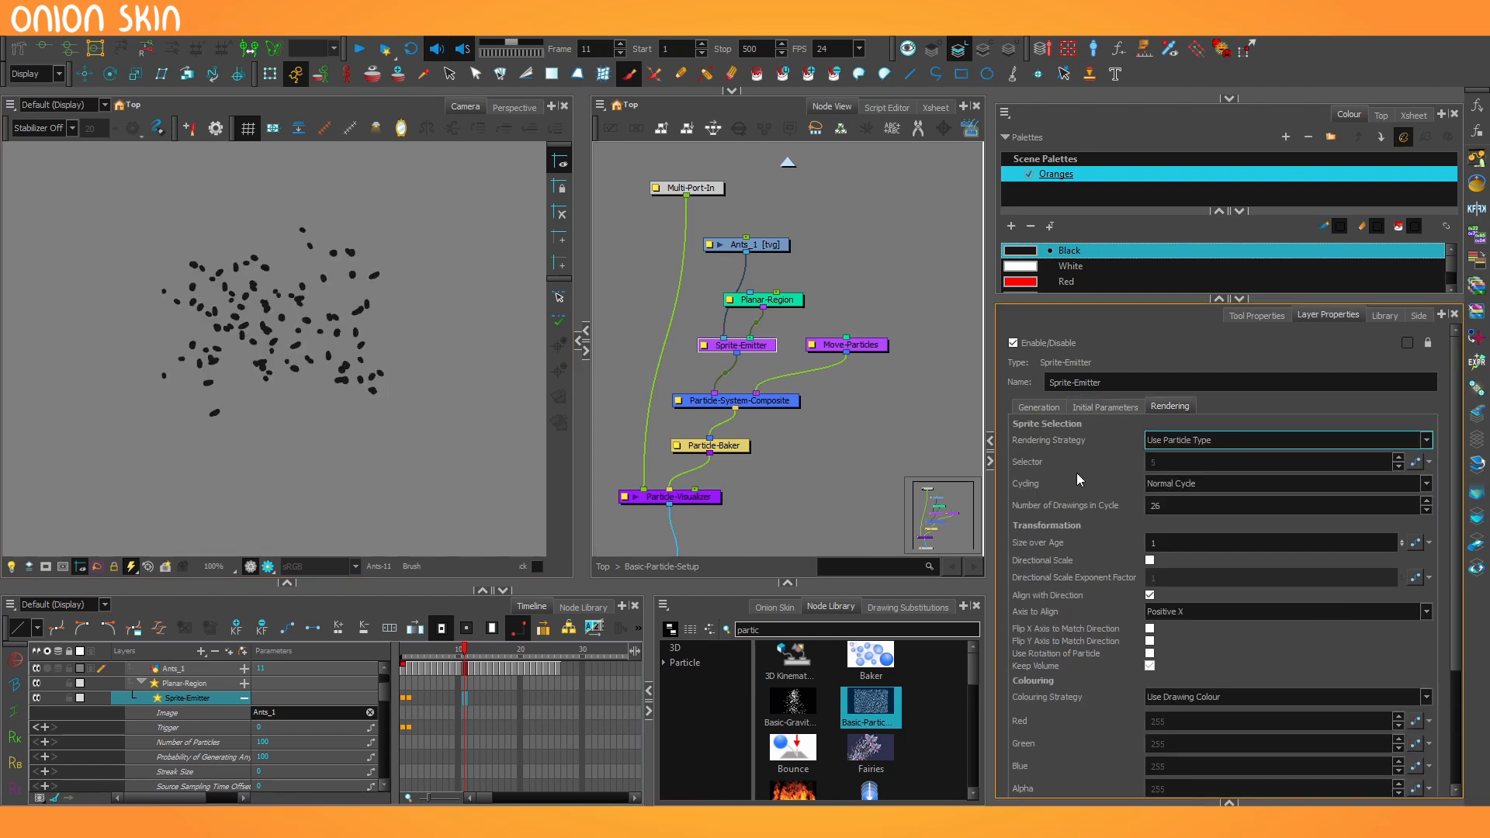
click(453, 666)
Preview the ants with Use Particle Type as Index in Selector and return the rendering strategy to Use Particle Type
click(1158, 441)
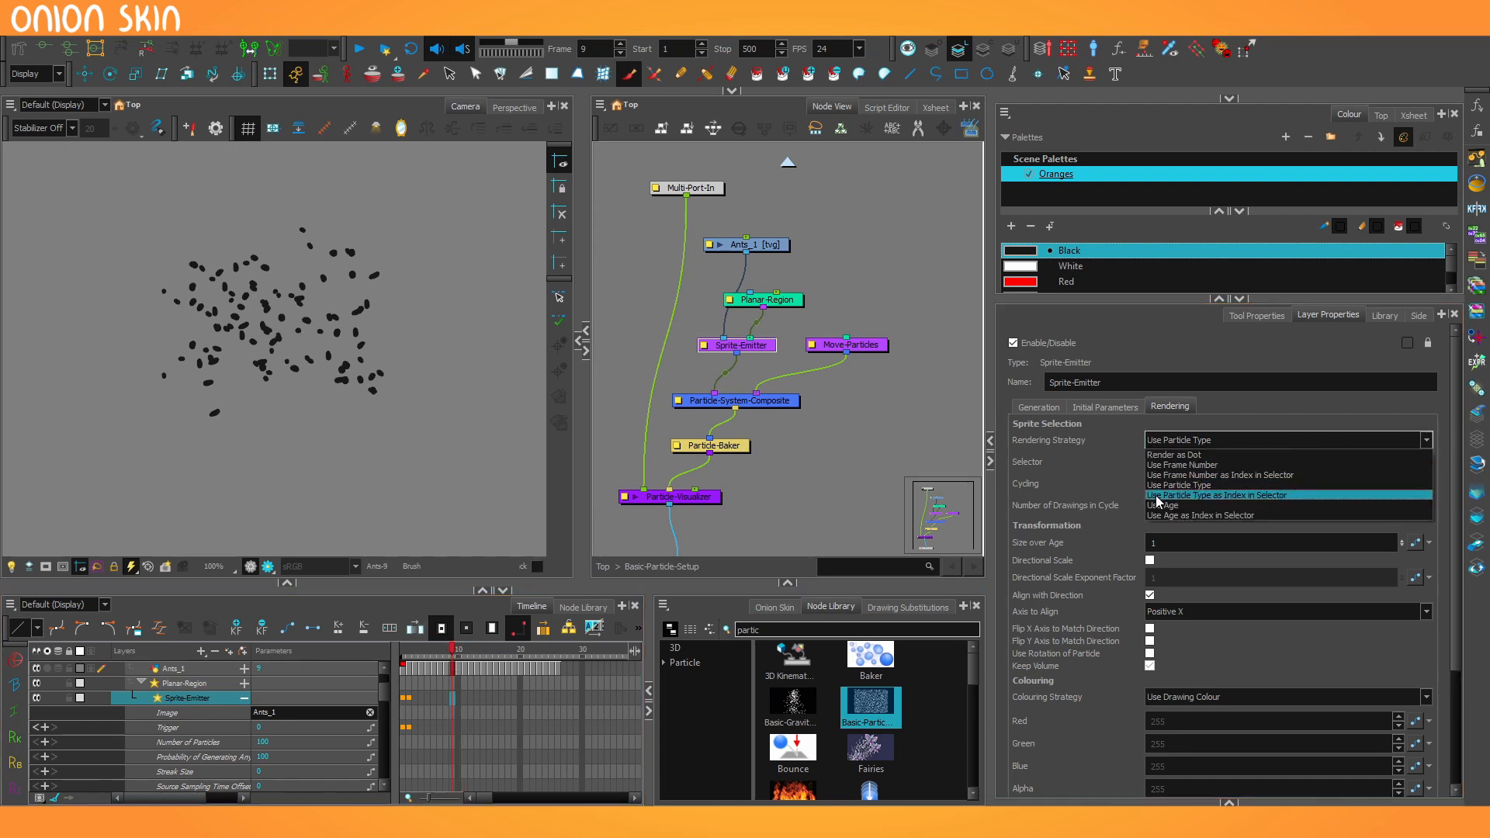
click(1156, 497)
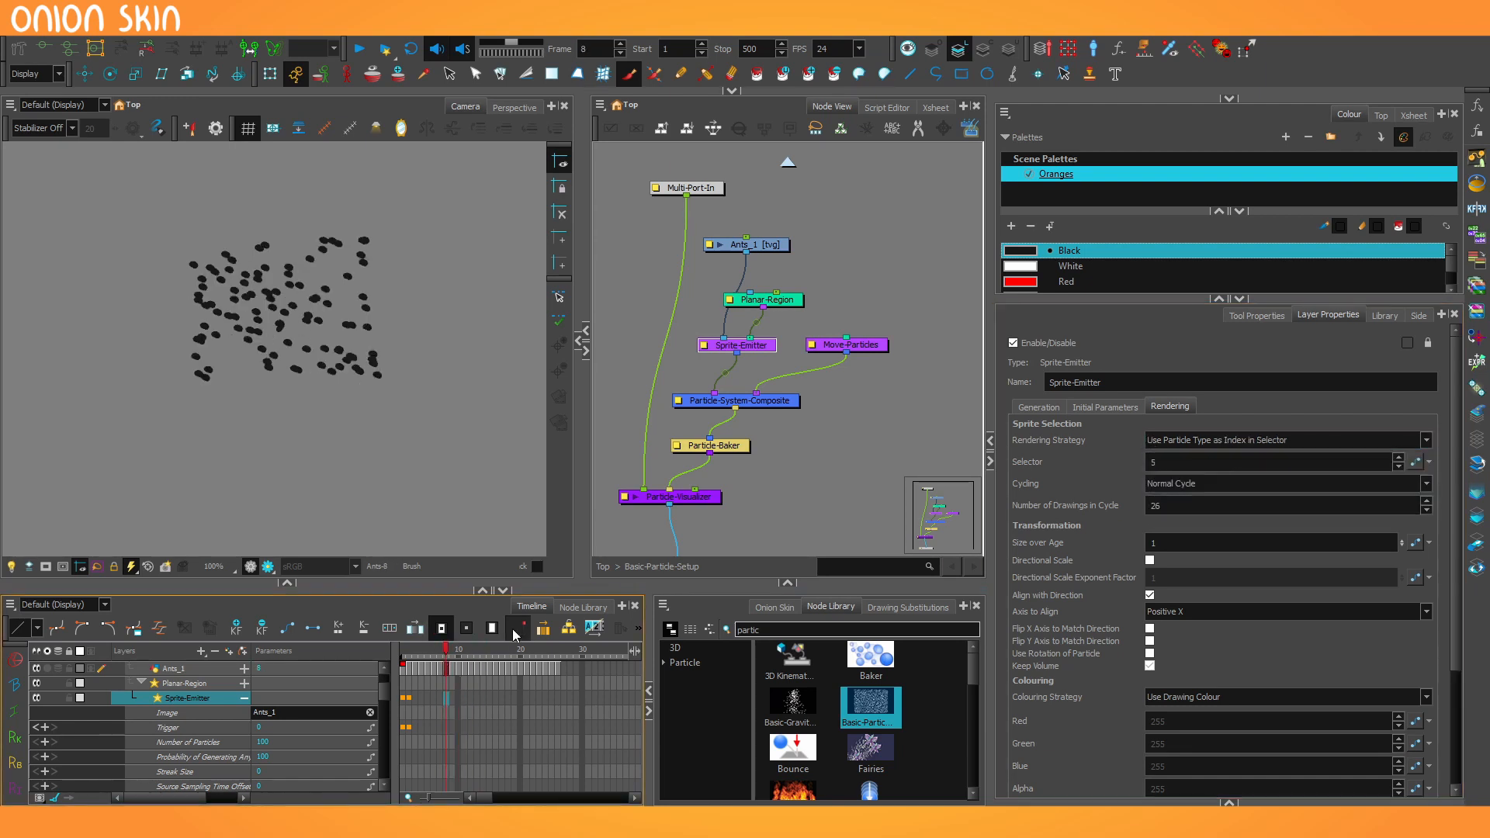
click(1158, 440)
click(1157, 495)
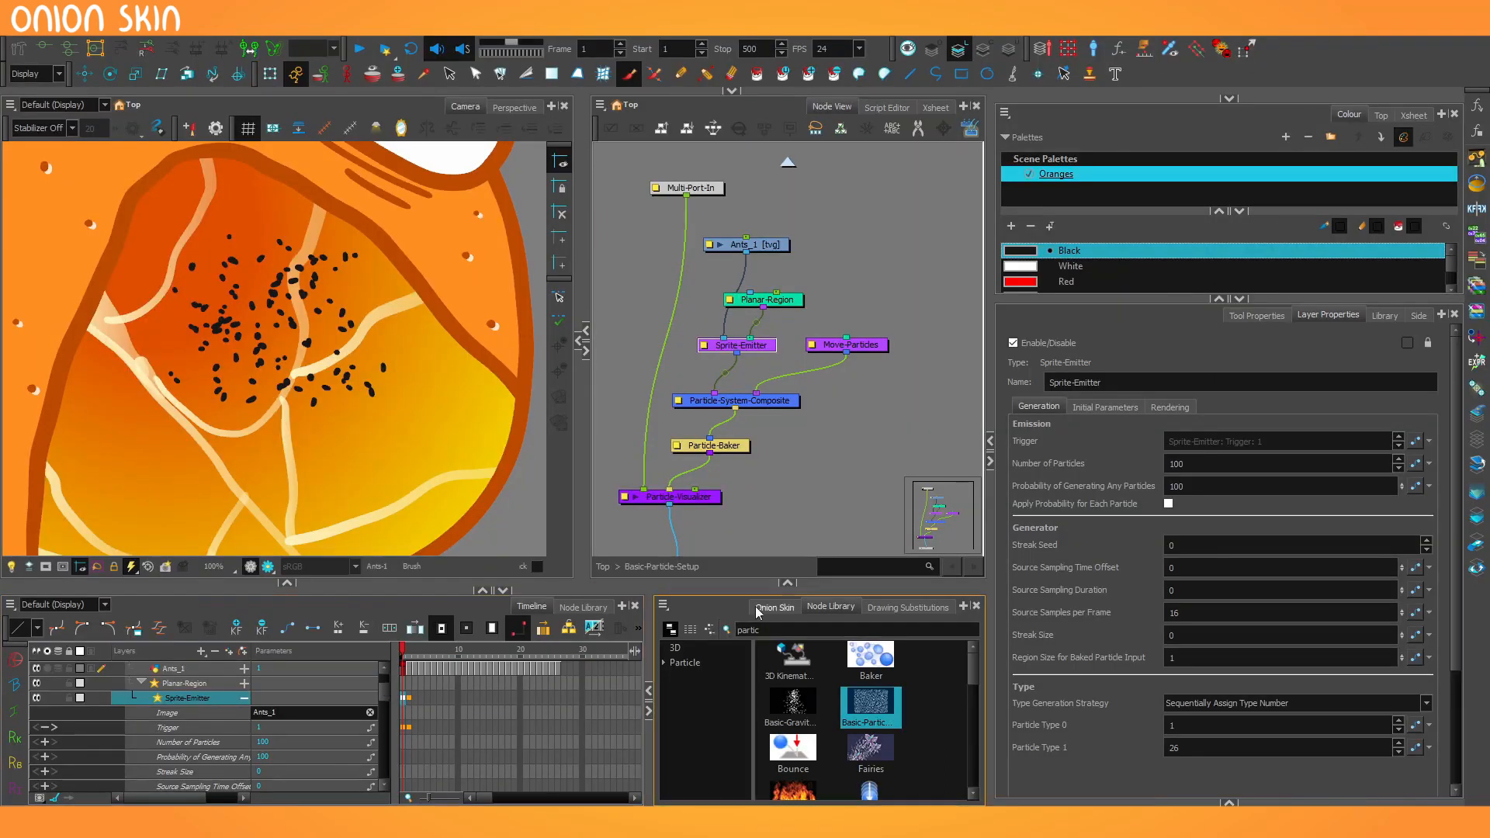
Switch the Sprite-Emitter's rendering strategy to Use Frame Number and preview the ants on frame 7
click(1169, 407)
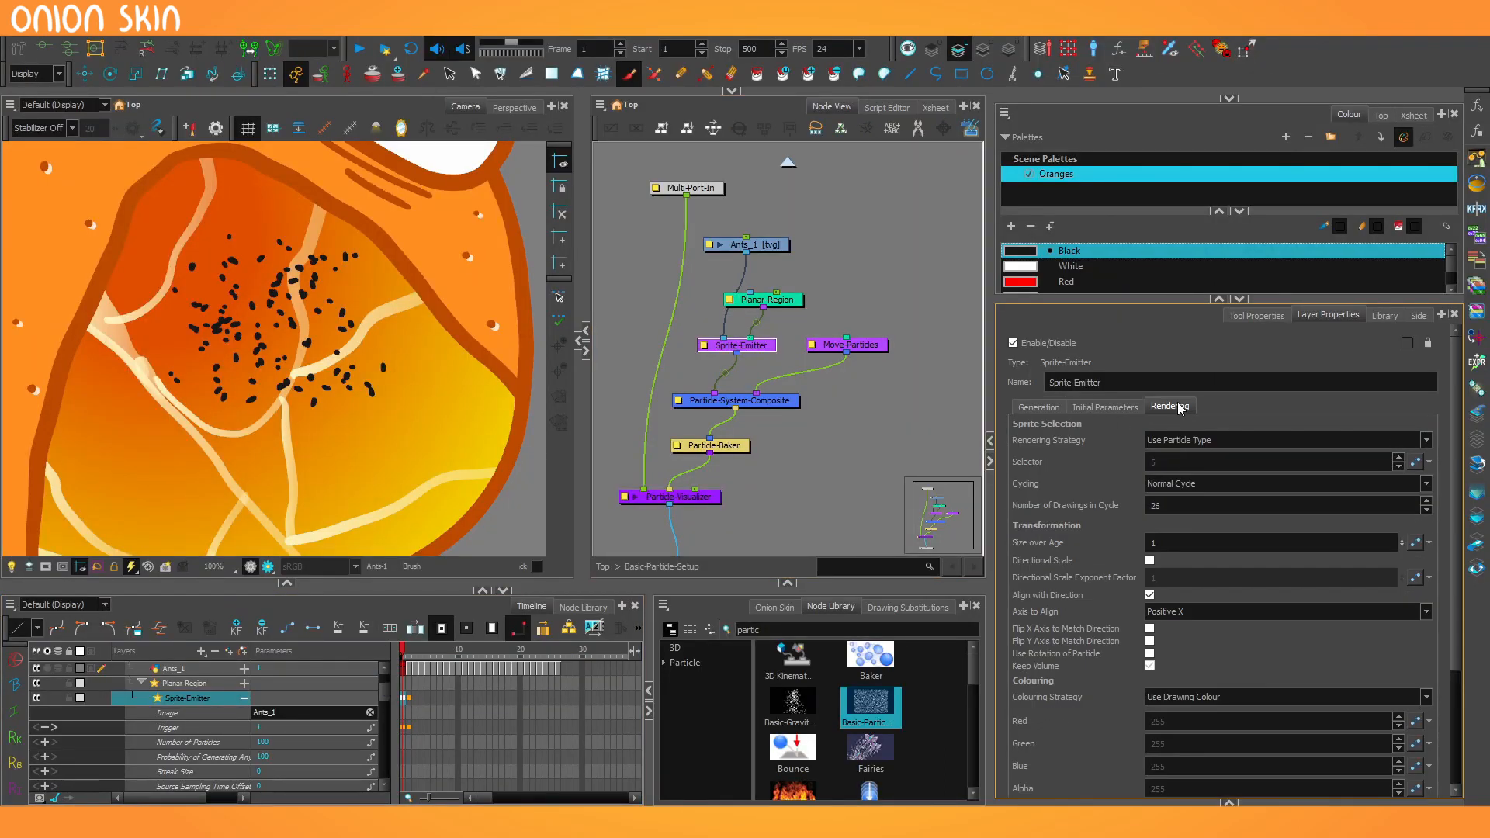
click(1178, 442)
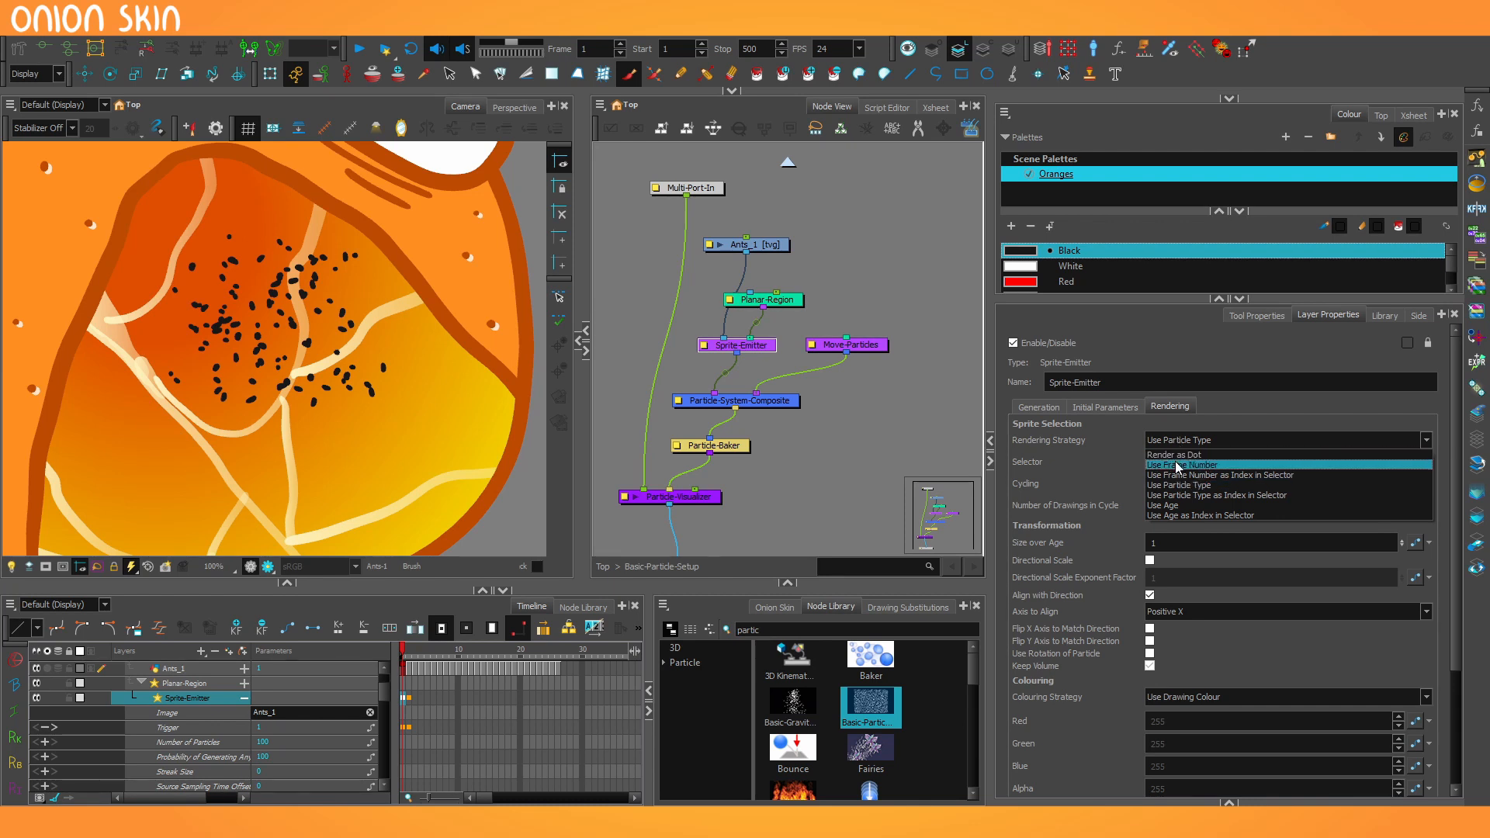
click(1178, 464)
click(440, 651)
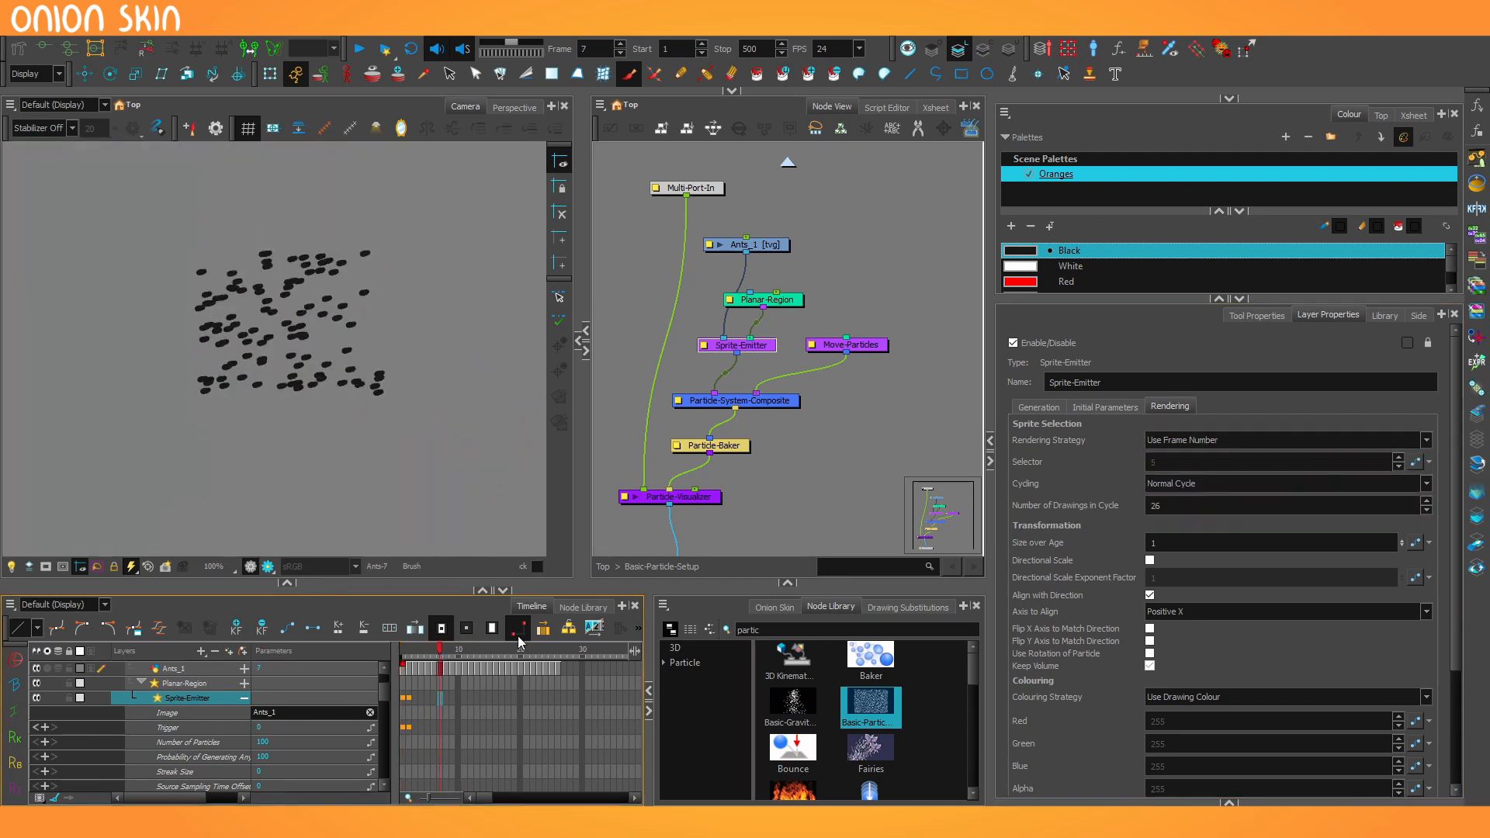
Change the rendering strategy to Use Frame Number as Index in Selector and try Selector values 5 and 2
click(1164, 442)
click(1154, 474)
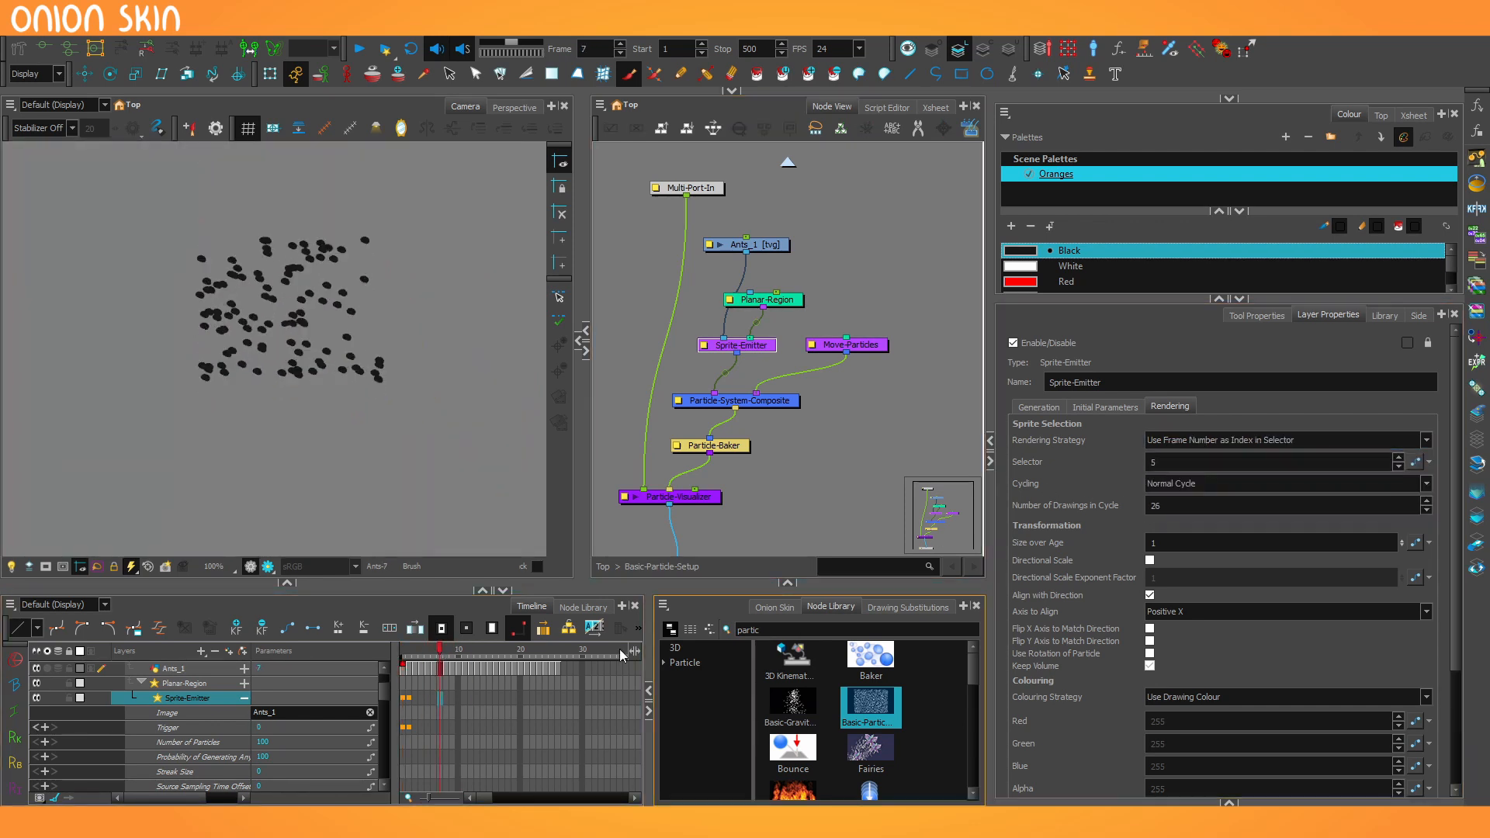
click(1174, 441)
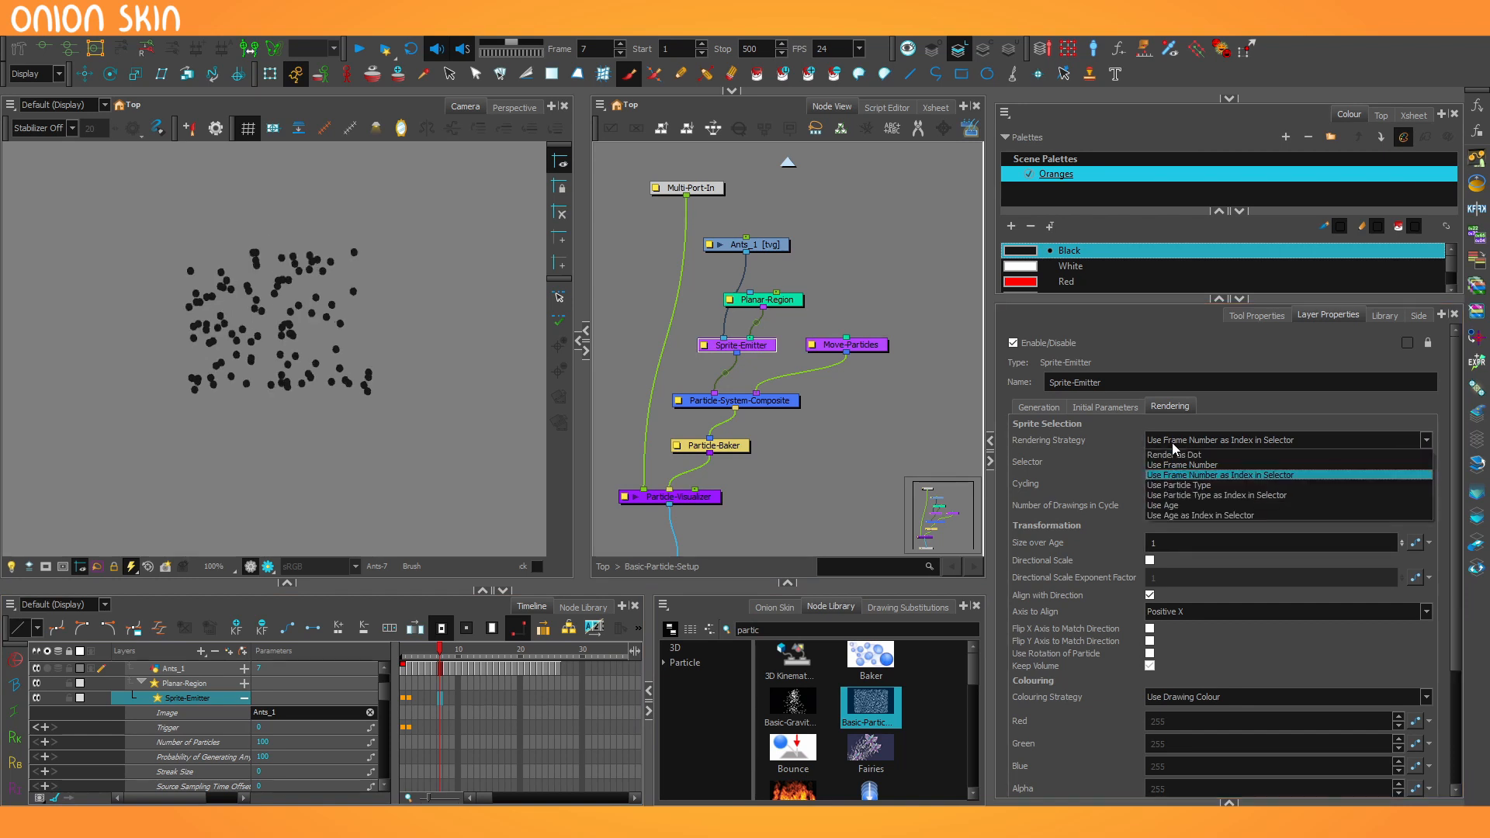
key(Escape)
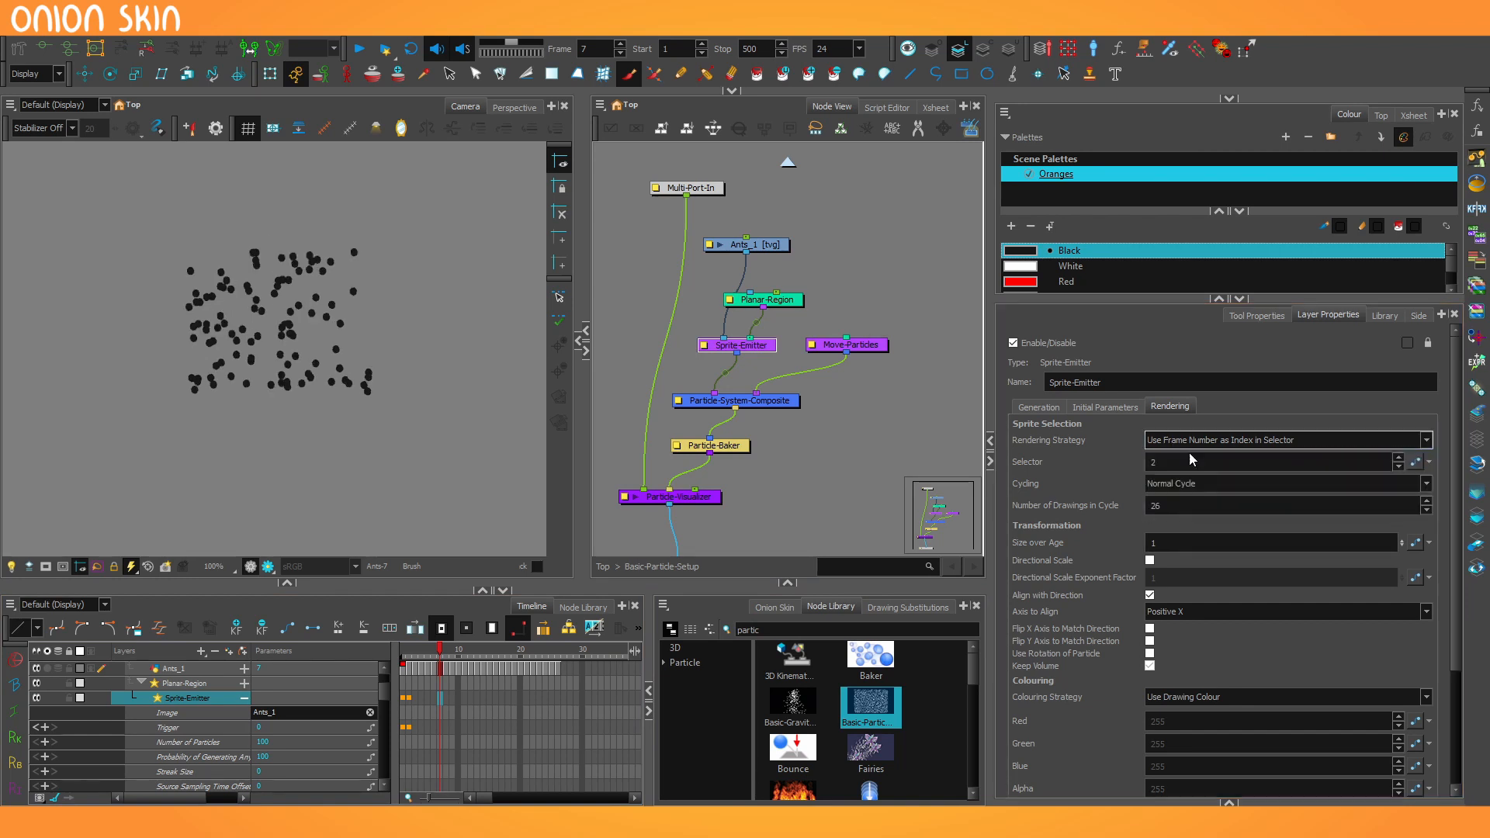
Set the Sprite-Emitter's rendering strategy back to Use Frame Number and review the available strategies
click(1203, 442)
click(1199, 469)
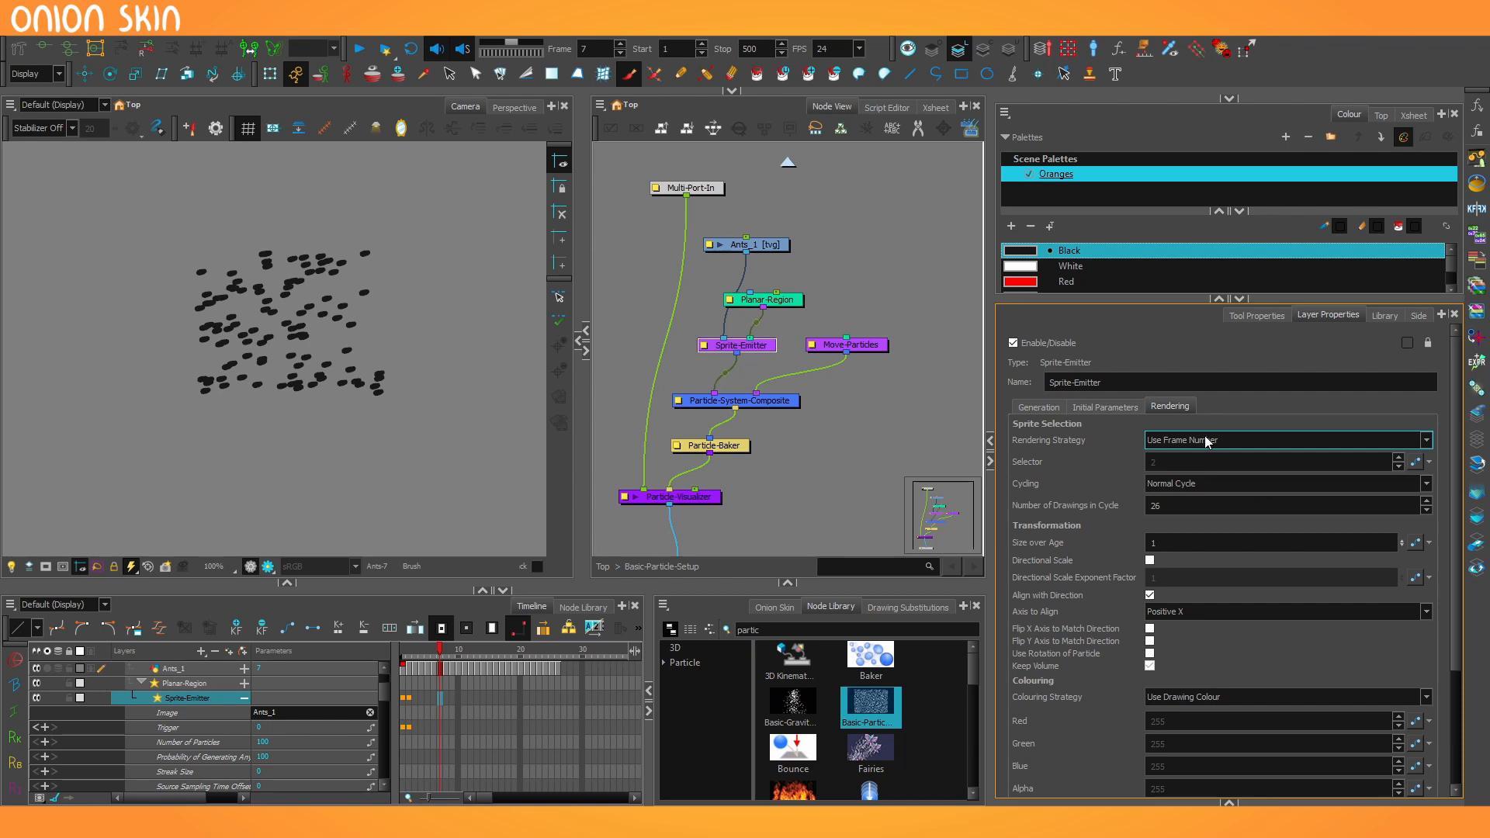
click(1207, 442)
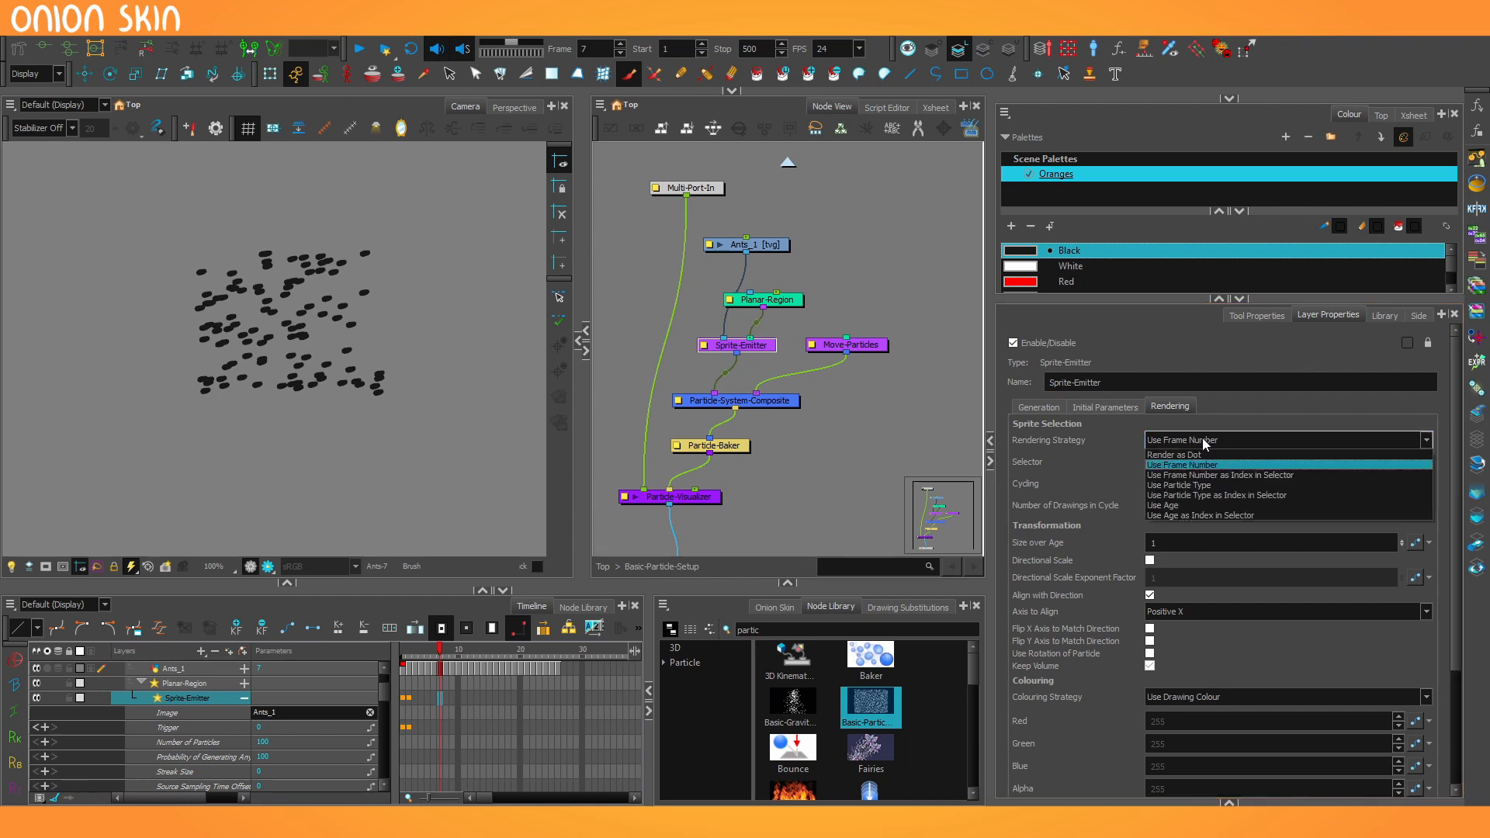
key(Escape)
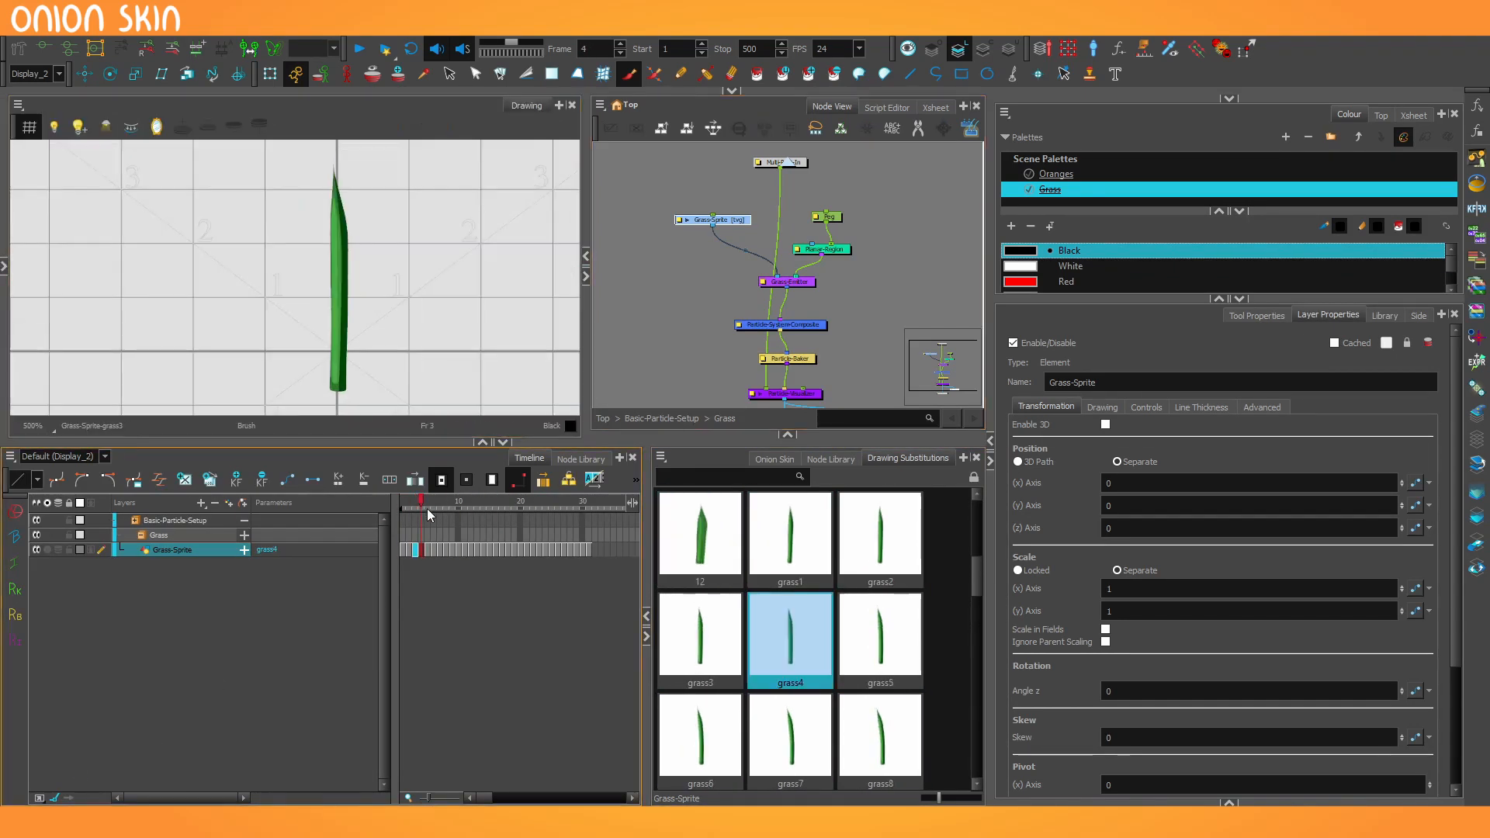
Scrub the Grass-Sprite drawings and the Grass-Emitter's particles to examine the animated grass example
drag(427, 509, 466, 512)
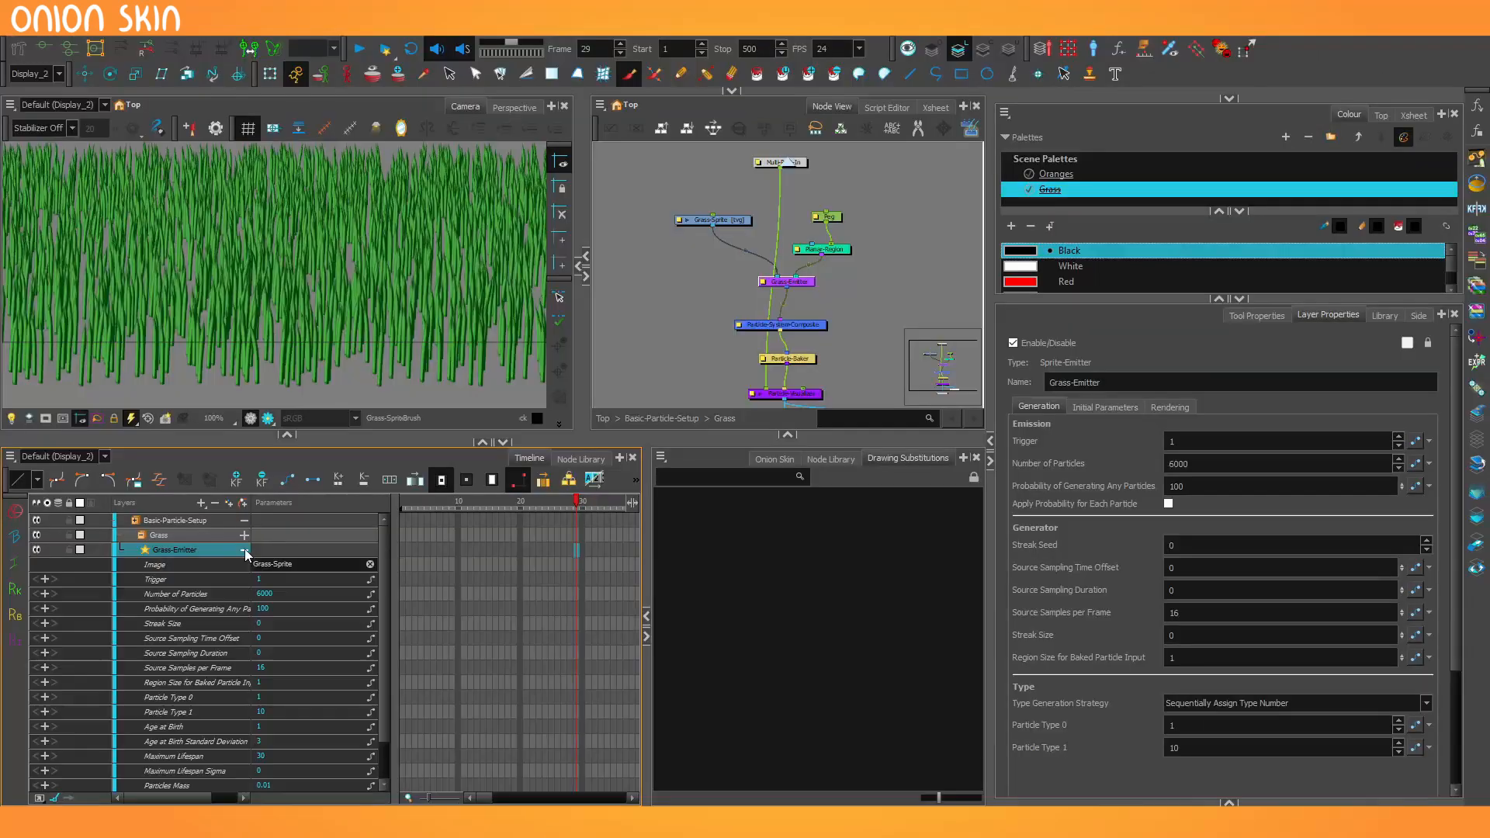
click(480, 514)
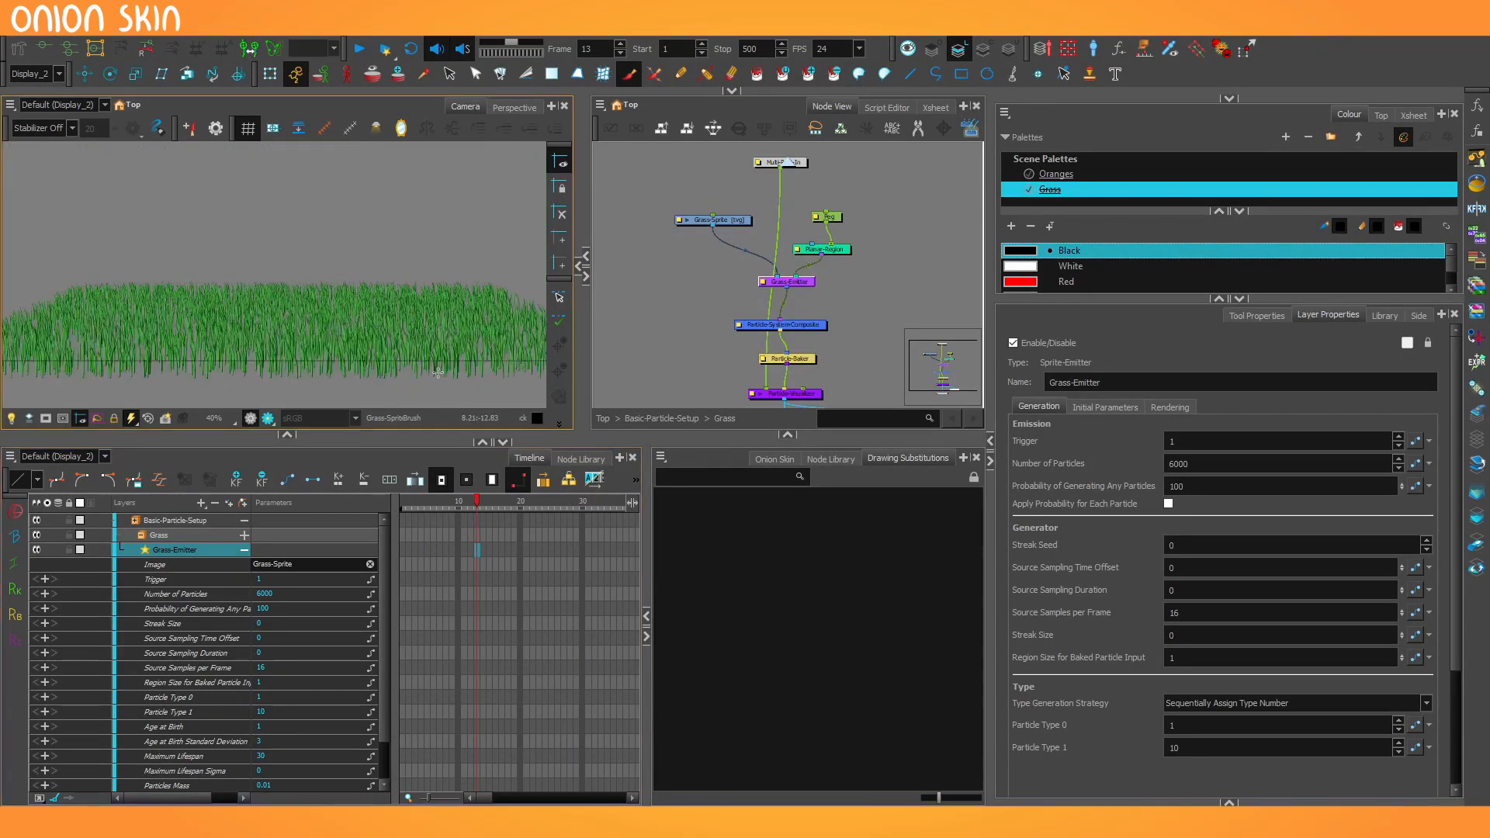
Leave the Grass group for Basic-Particle-Setup and preview the ants emitted through the Grass-Emitter from frame 1
key(ctrl+shift+Return)
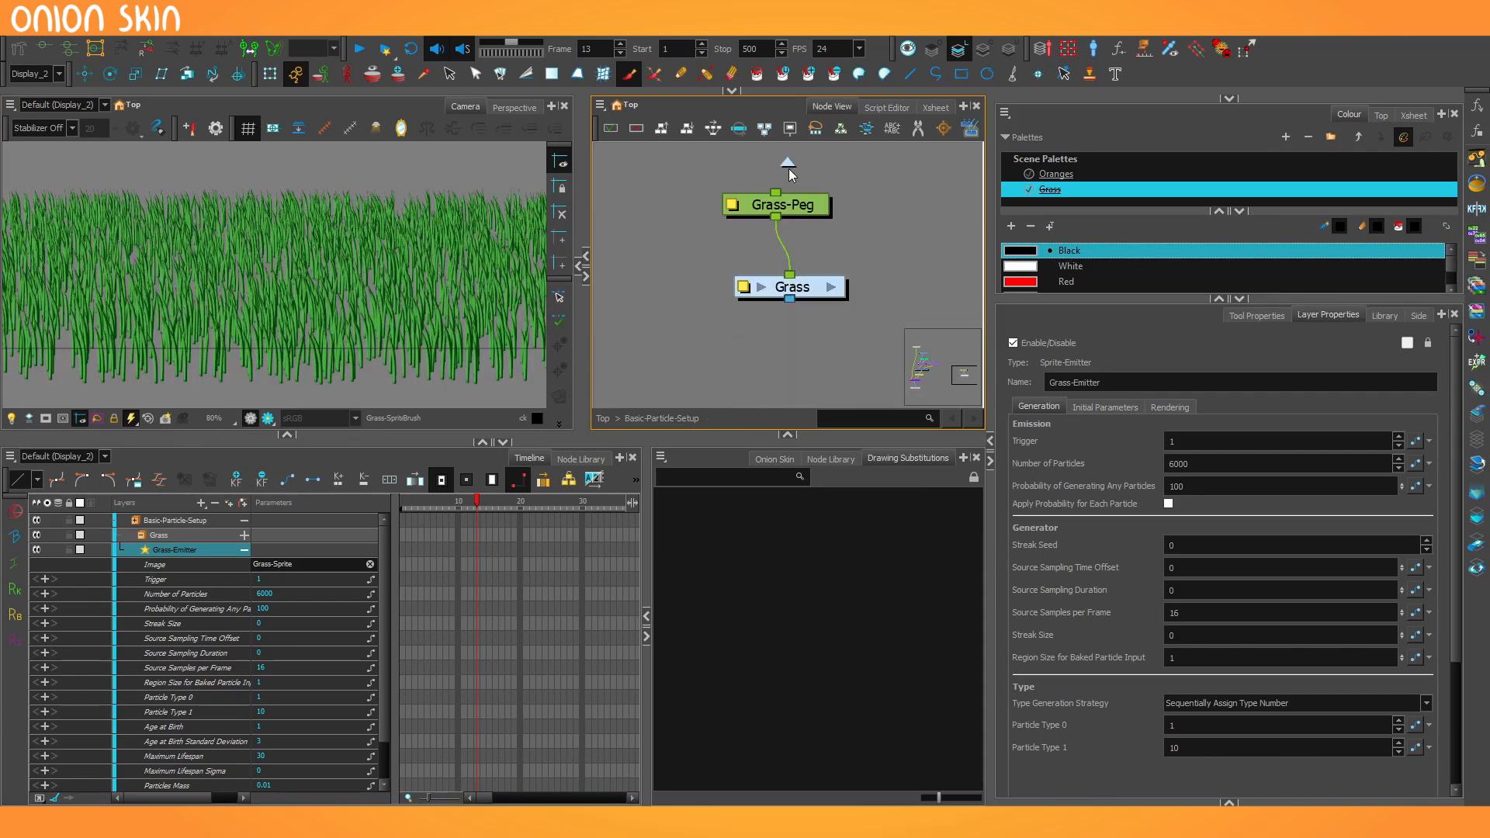
key(ctrl+shift+g)
scroll(729, 352, up, 3)
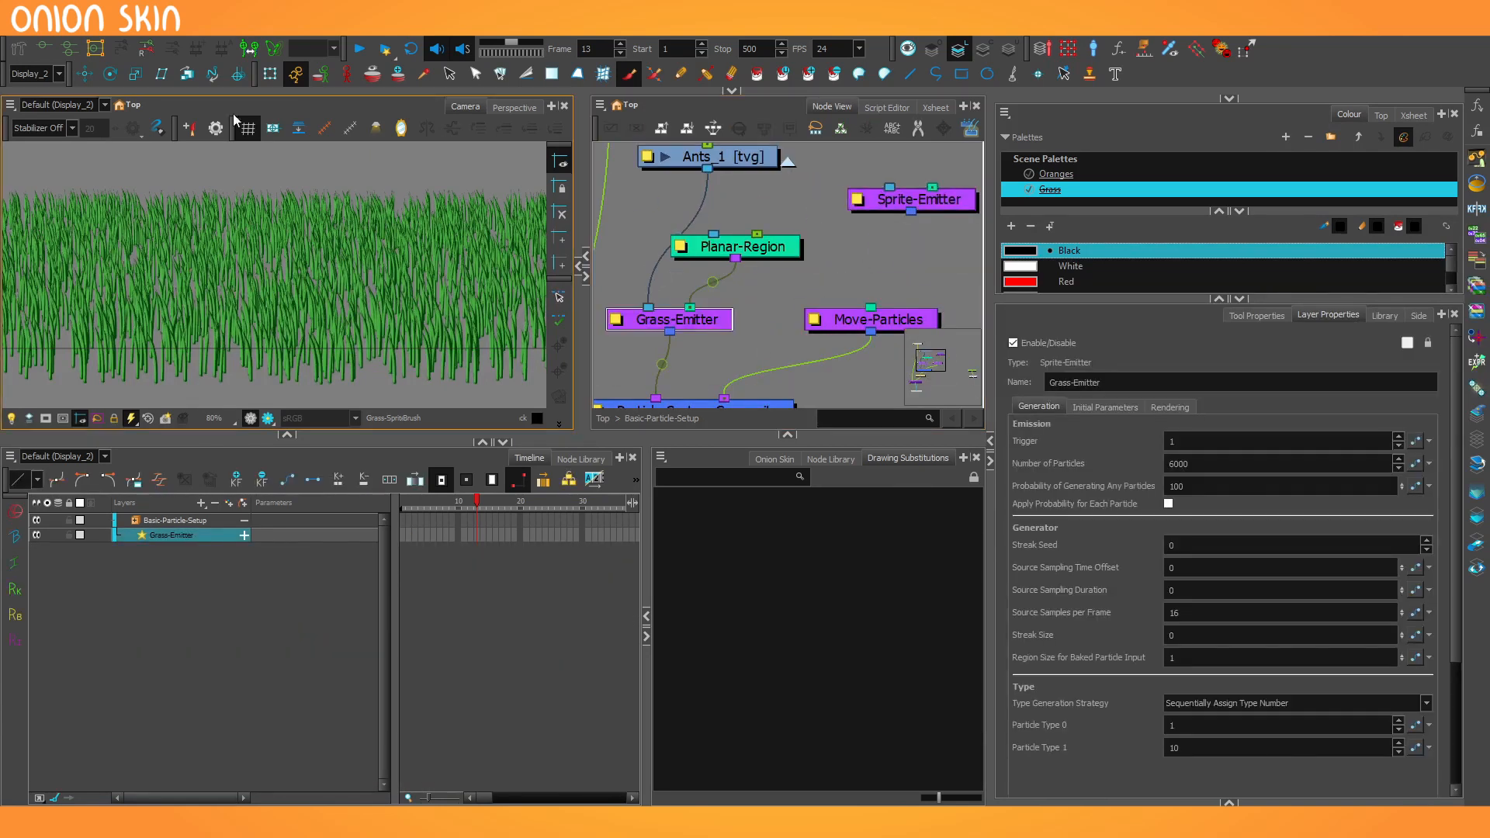
click(410, 502)
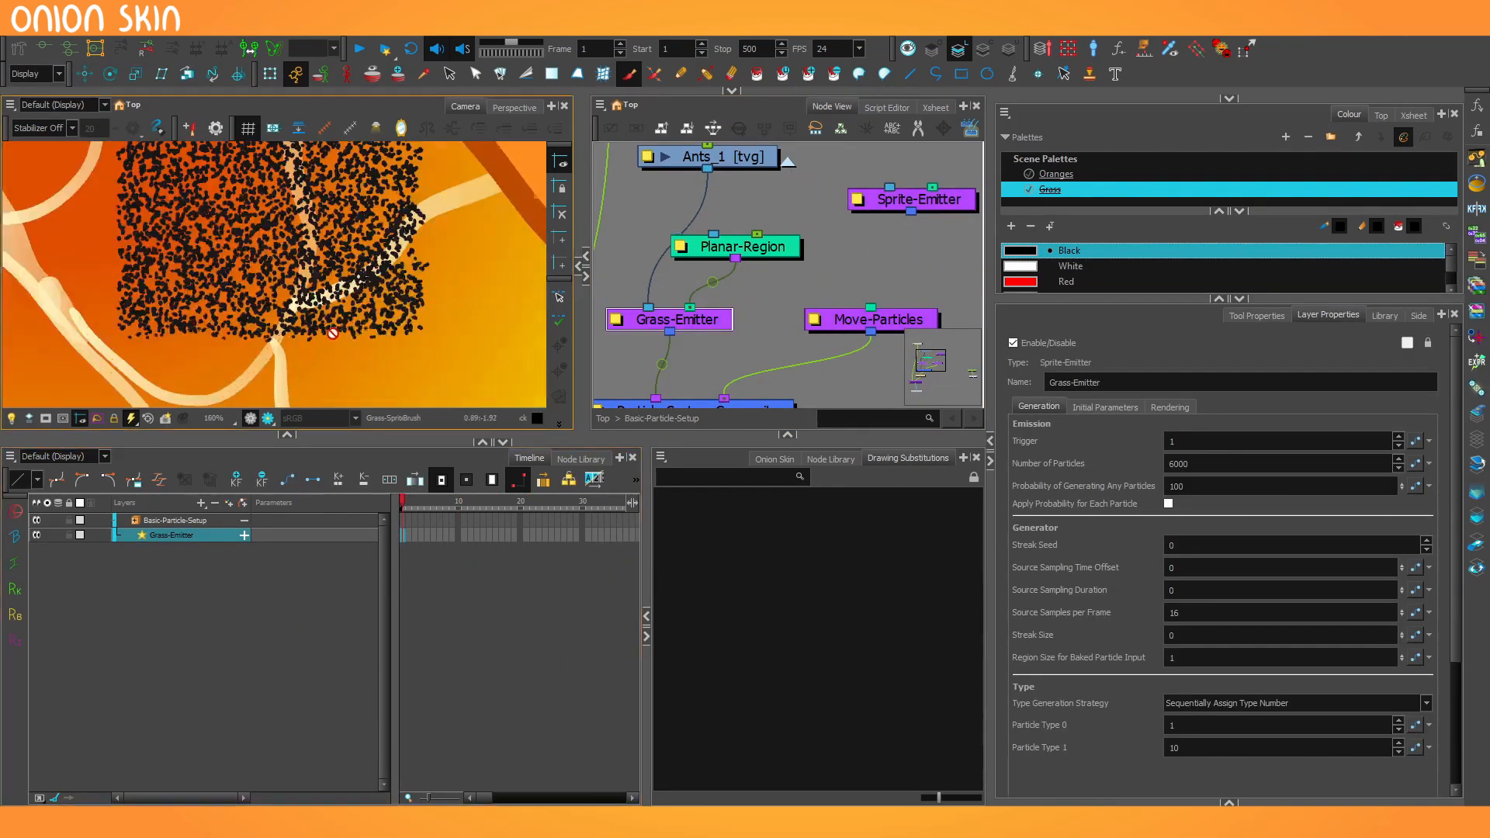
drag(411, 502, 382, 518)
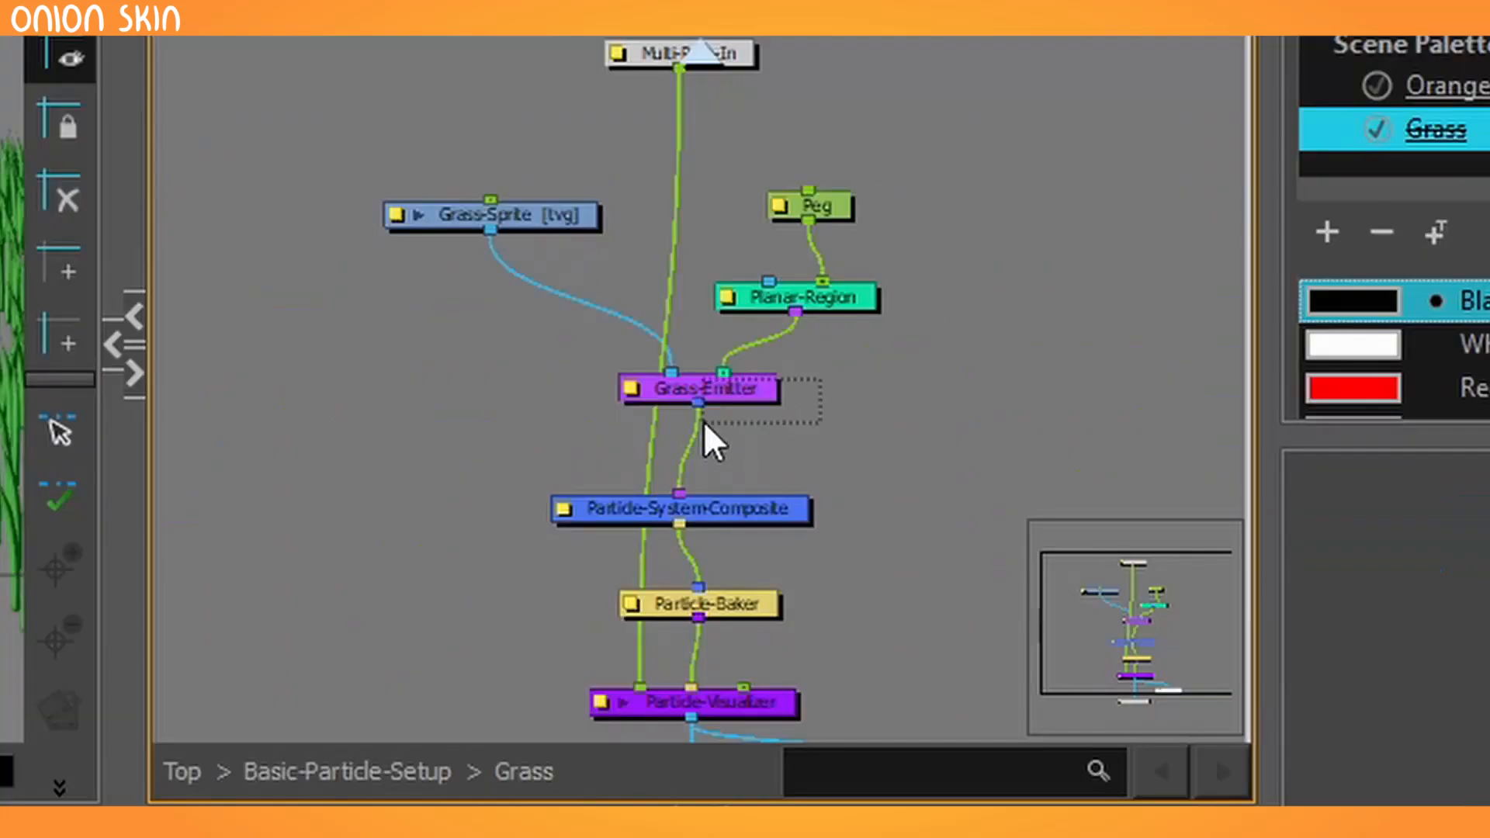
Paste the Grass-Emitter into Basic-Particle-Setup and wire it in place of the Sprite-Emitter, with Ants_1 as its image input
click(703, 53)
scroll(748, 309, down, 5)
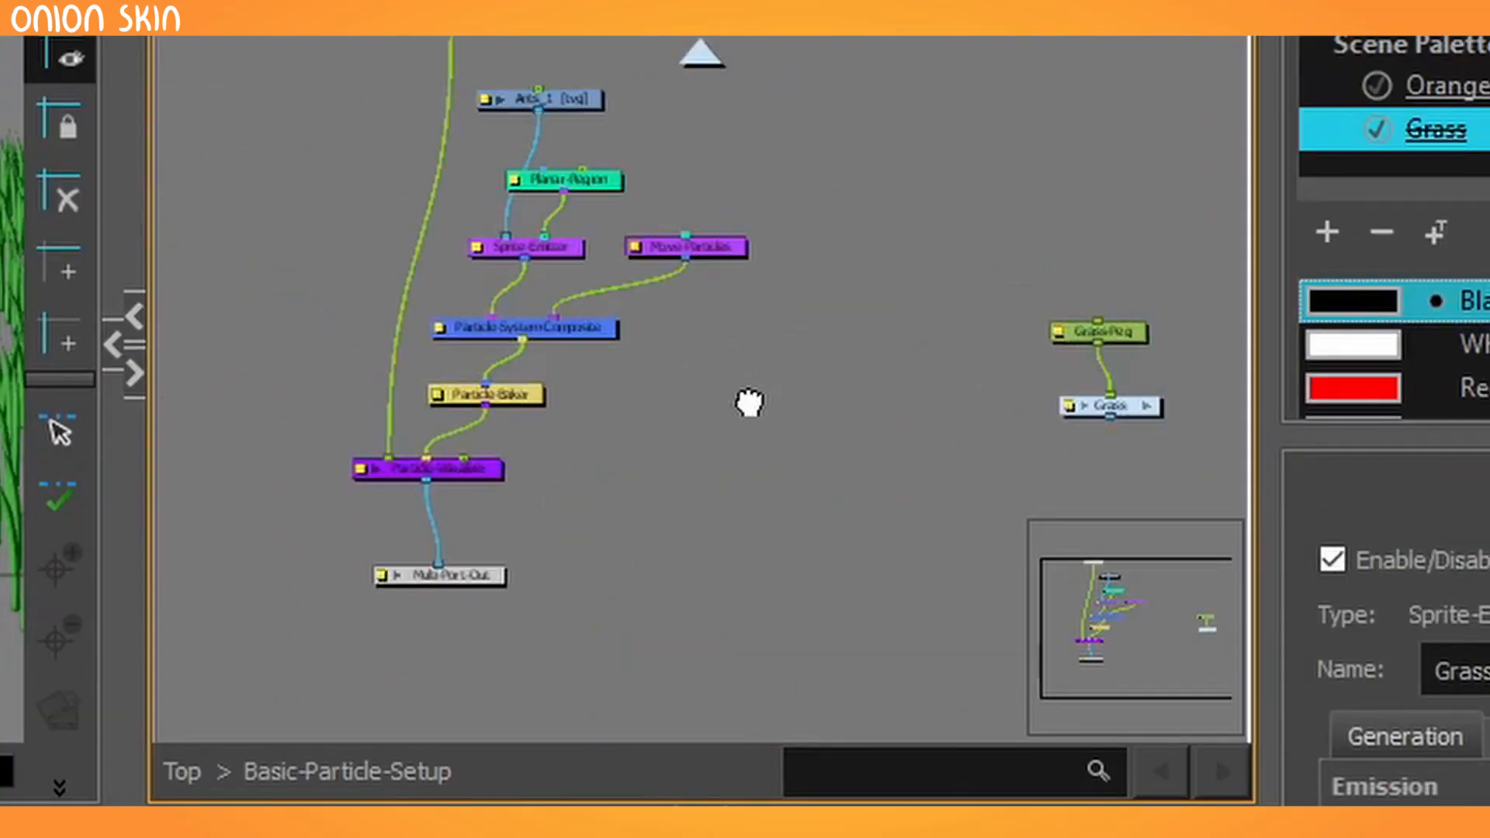
scroll(925, 316, up, 6)
key(ctrl+v)
drag(1179, 295, 427, 637)
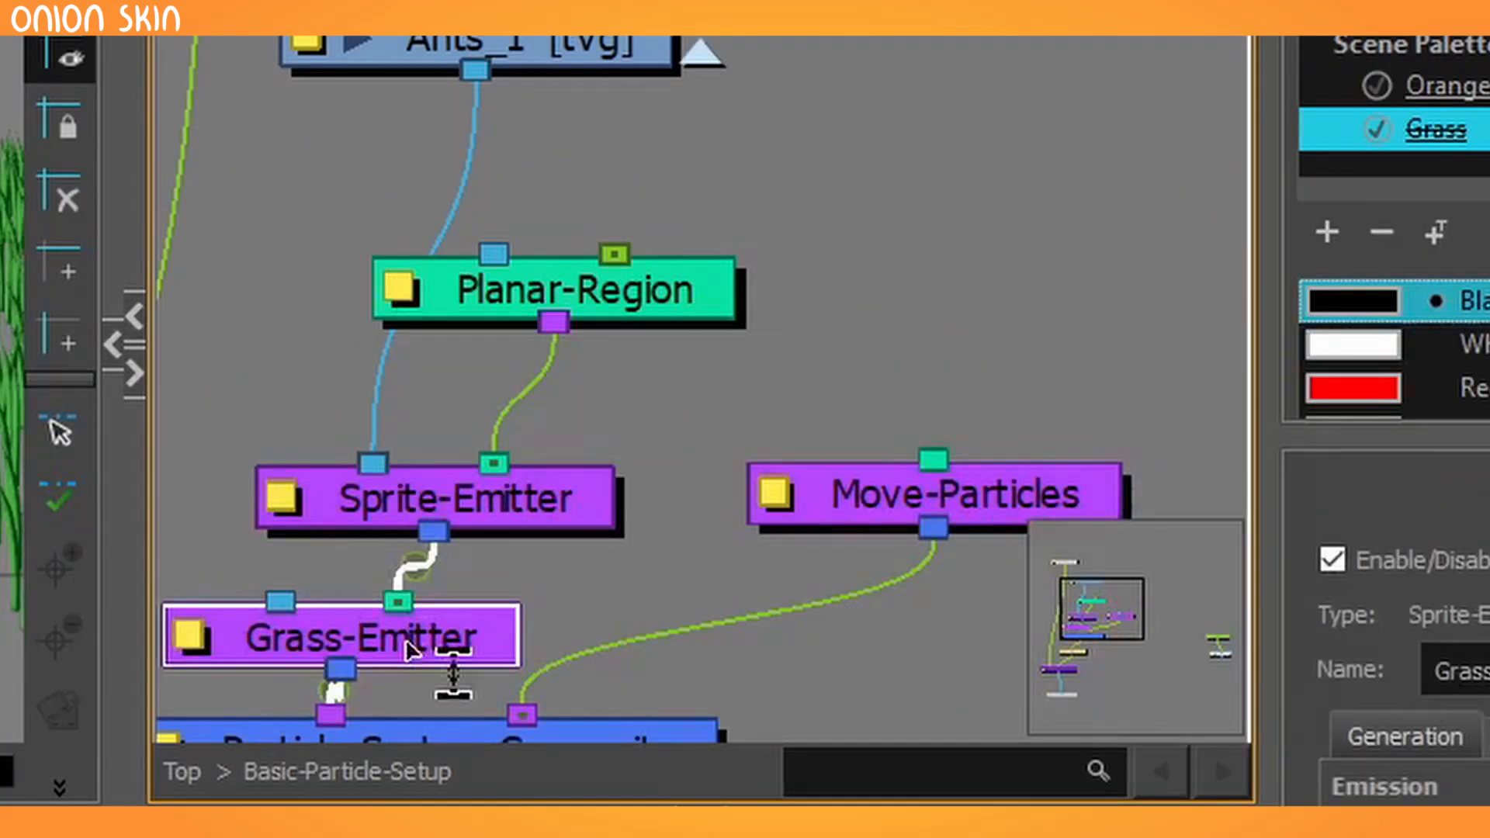
drag(372, 466, 282, 599)
drag(581, 521, 1193, 181)
drag(434, 635, 463, 491)
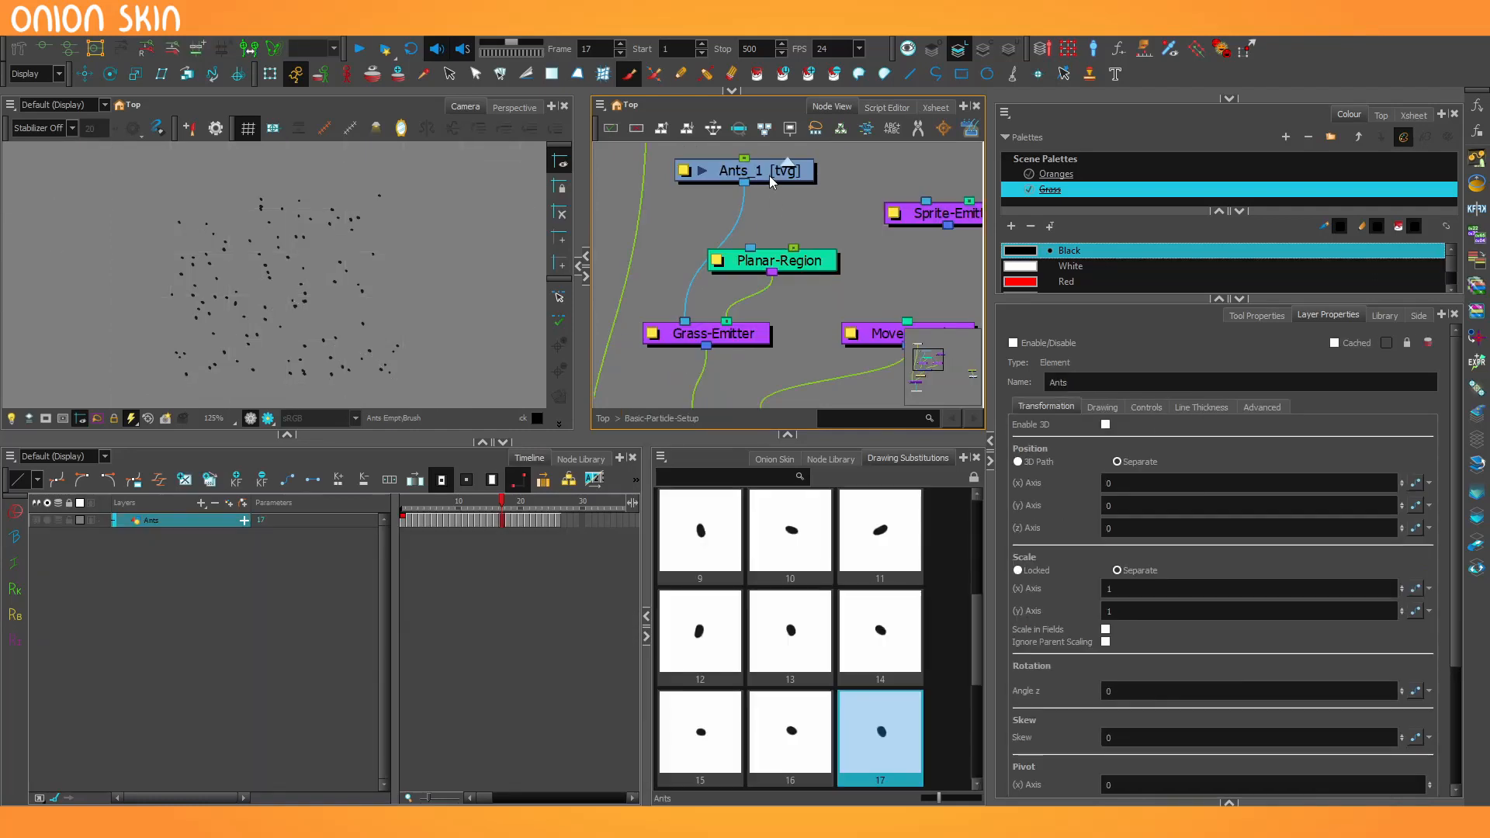
Set the Grass-Emitter to Size over Age 1, one particle and 26 drawings in the cycle while scrubbing the ants
click(744, 325)
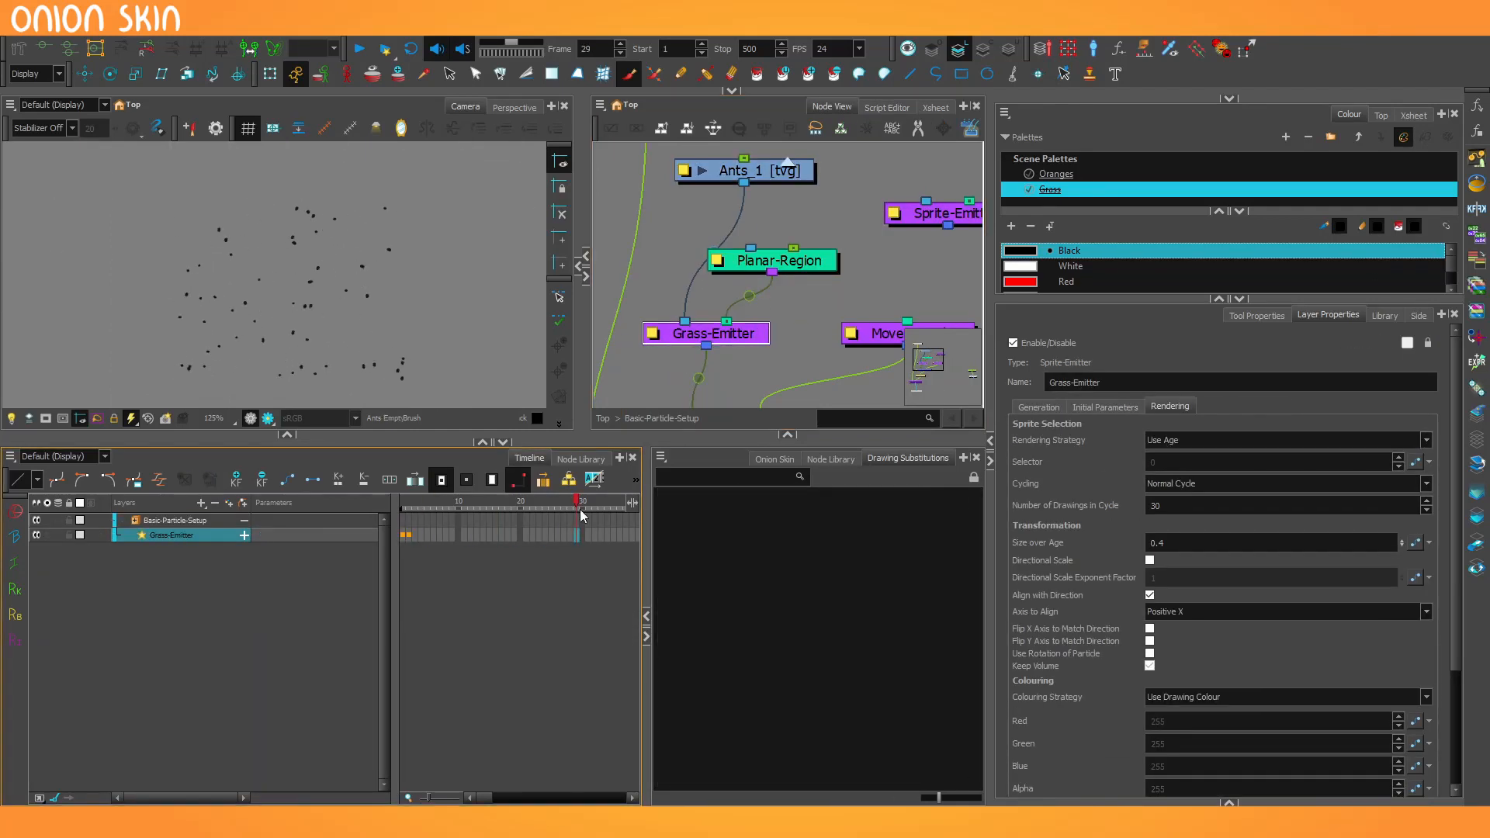
click(471, 506)
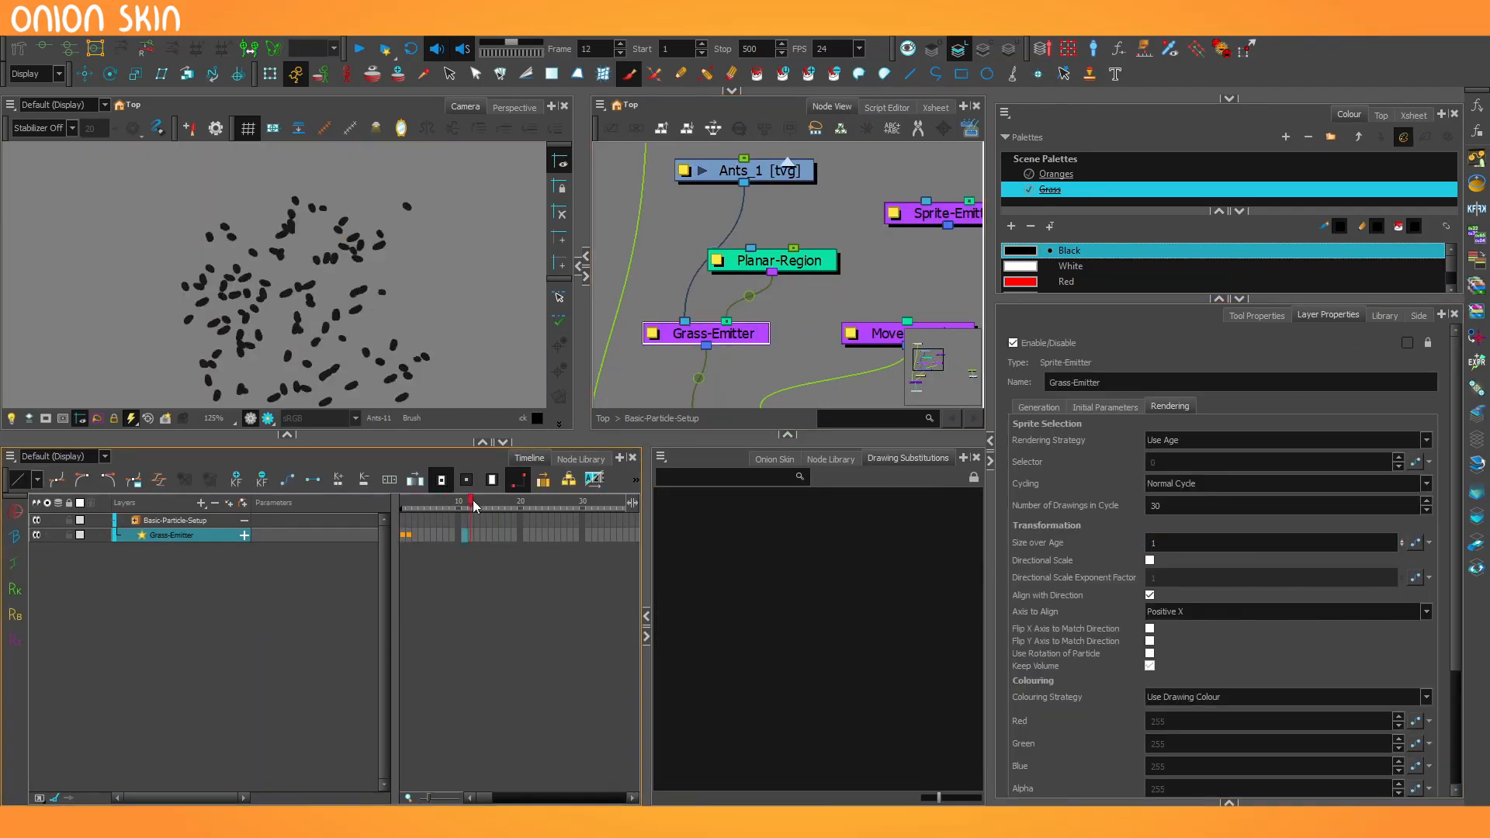
click(489, 506)
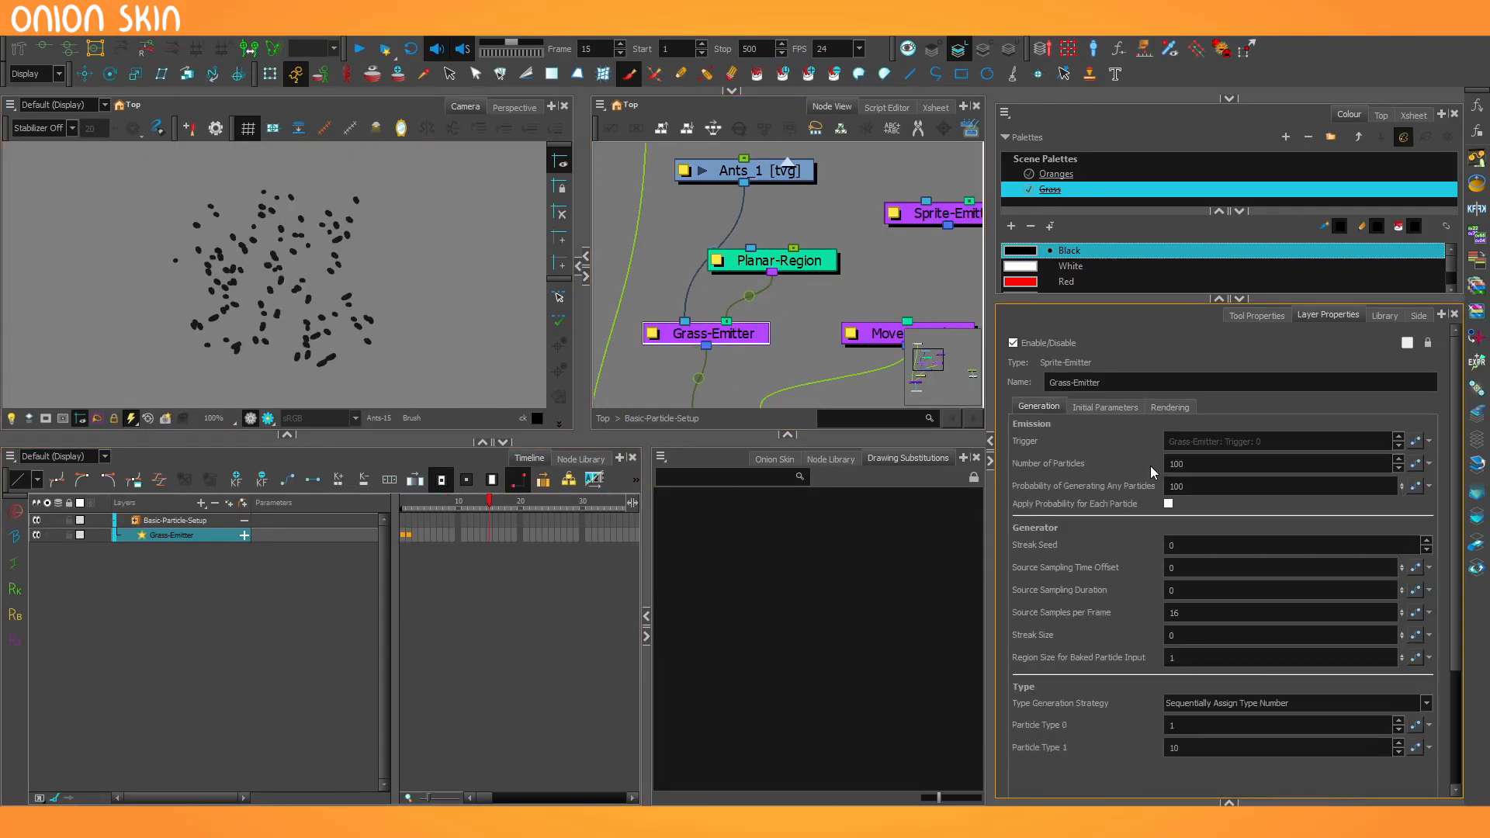
click(510, 506)
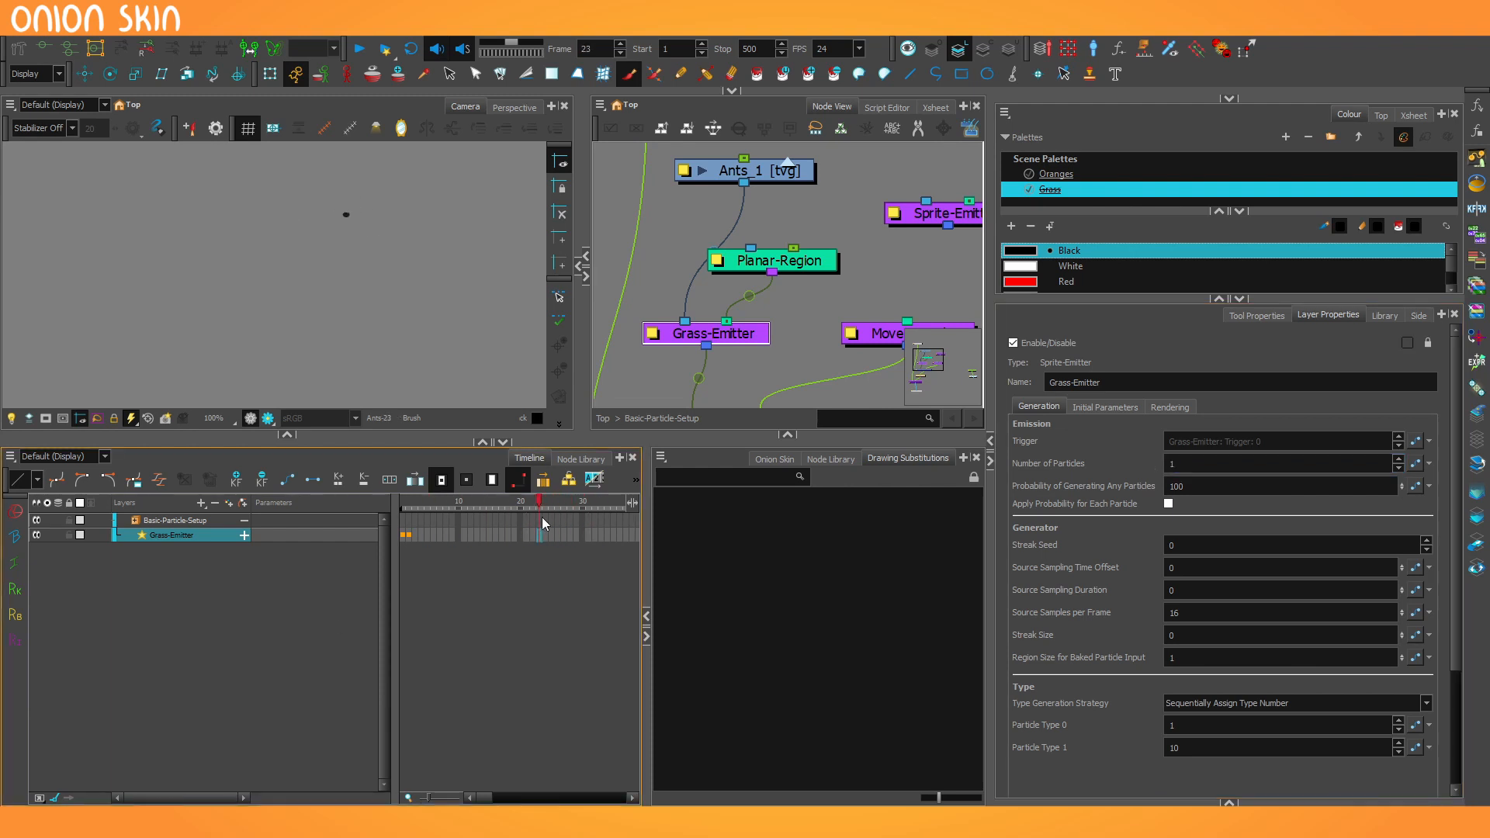
click(533, 506)
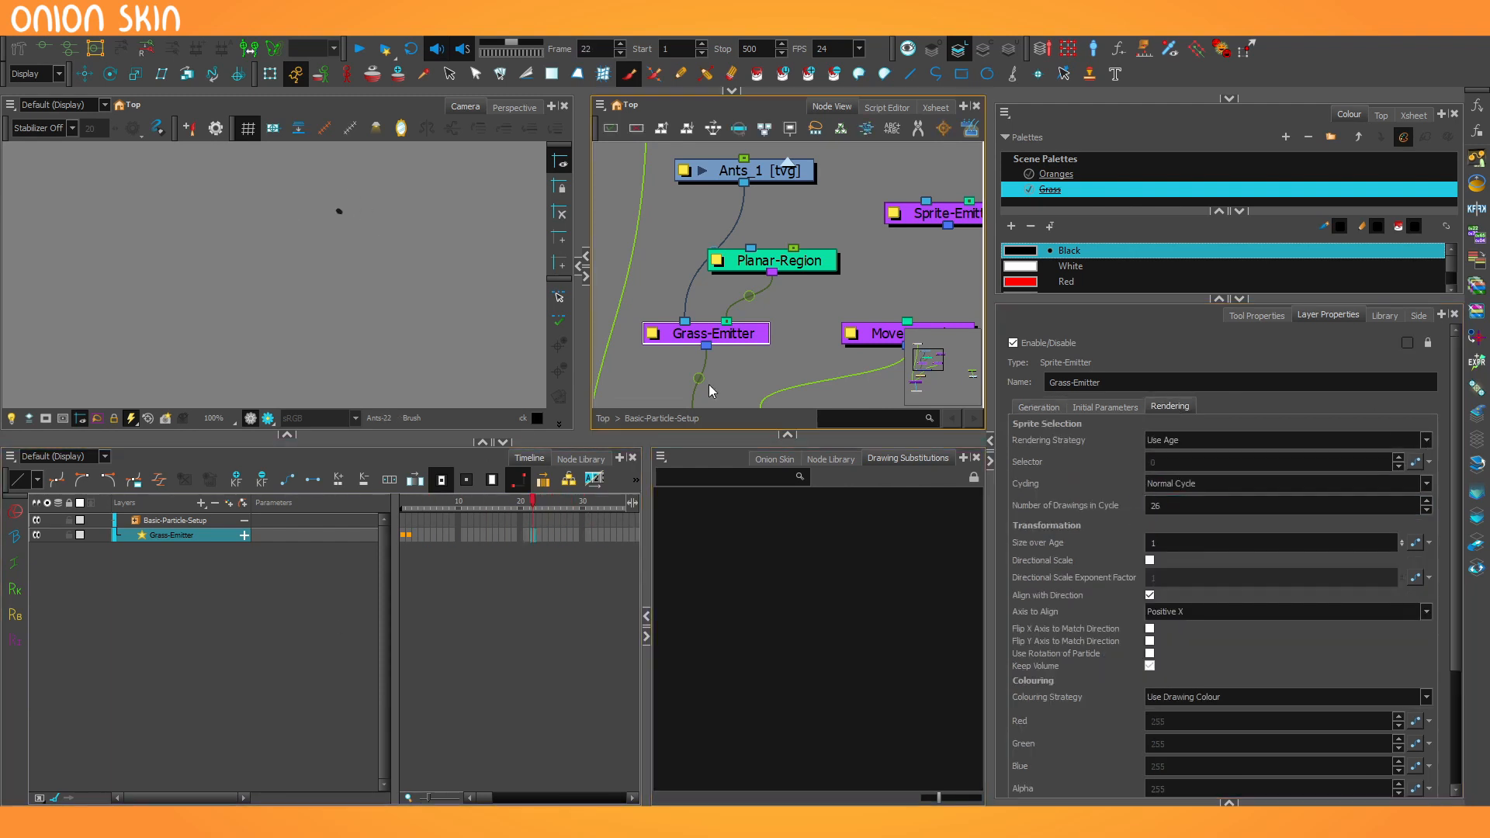
Set the Grass-Emitter's Number of Particles to 100 and preview the ants on frame 23
text(00)
key(Return)
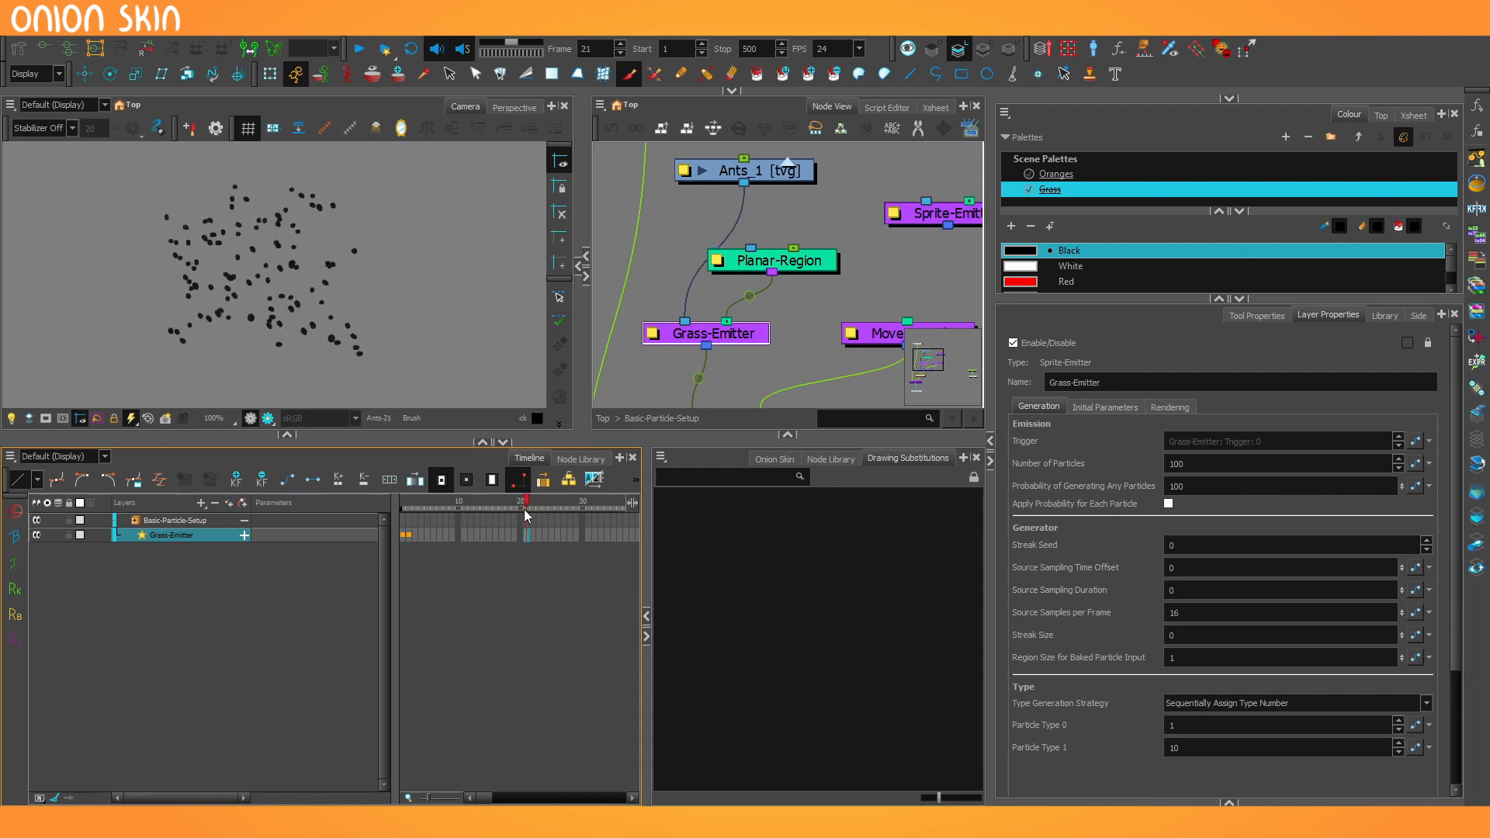
click(539, 506)
Set the Grass-Emitter's Age at Birth Standard Deviation to 4 in its initial parameters
click(1169, 407)
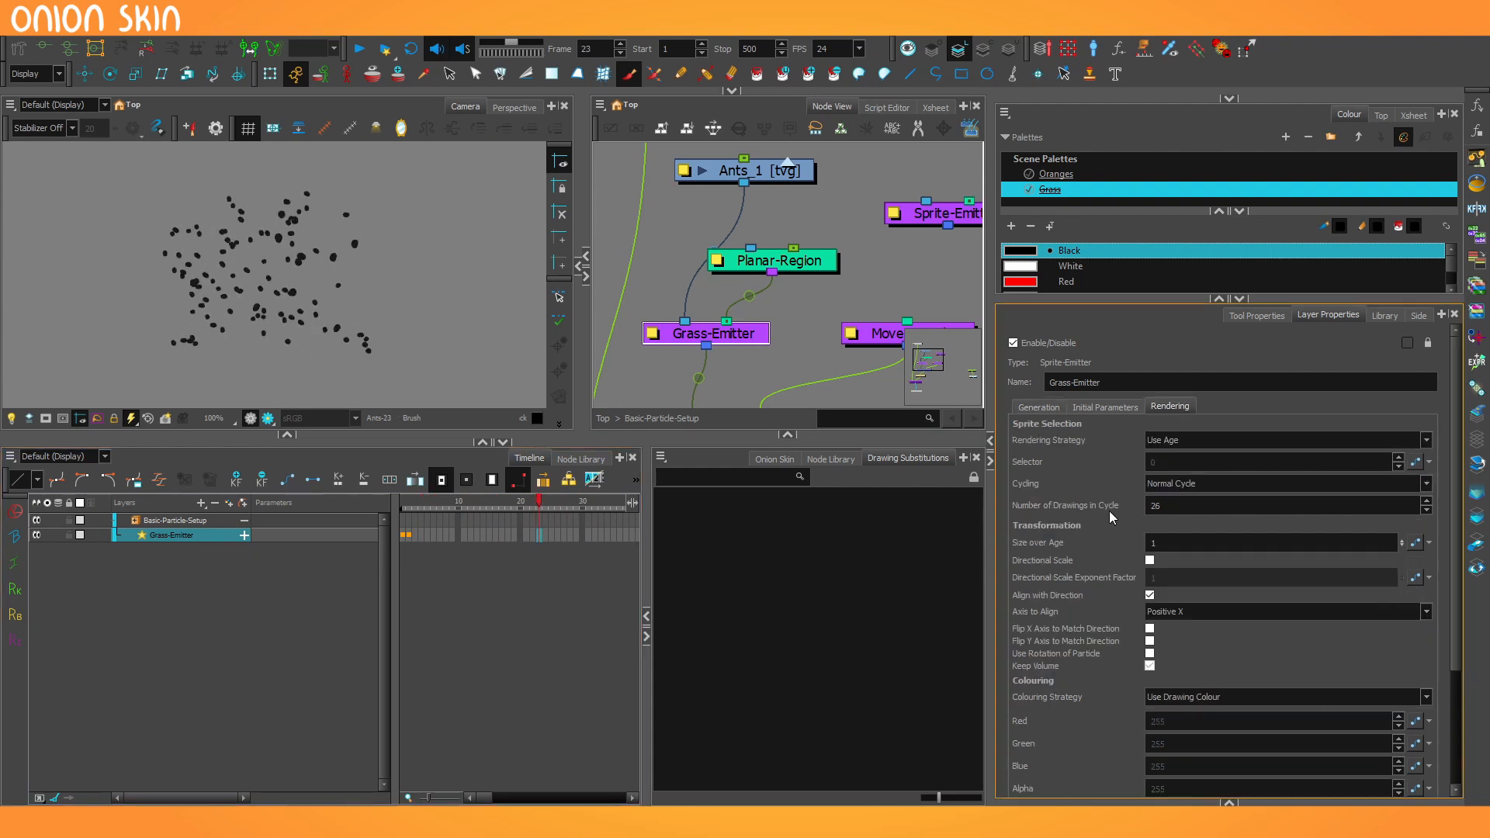
click(1079, 409)
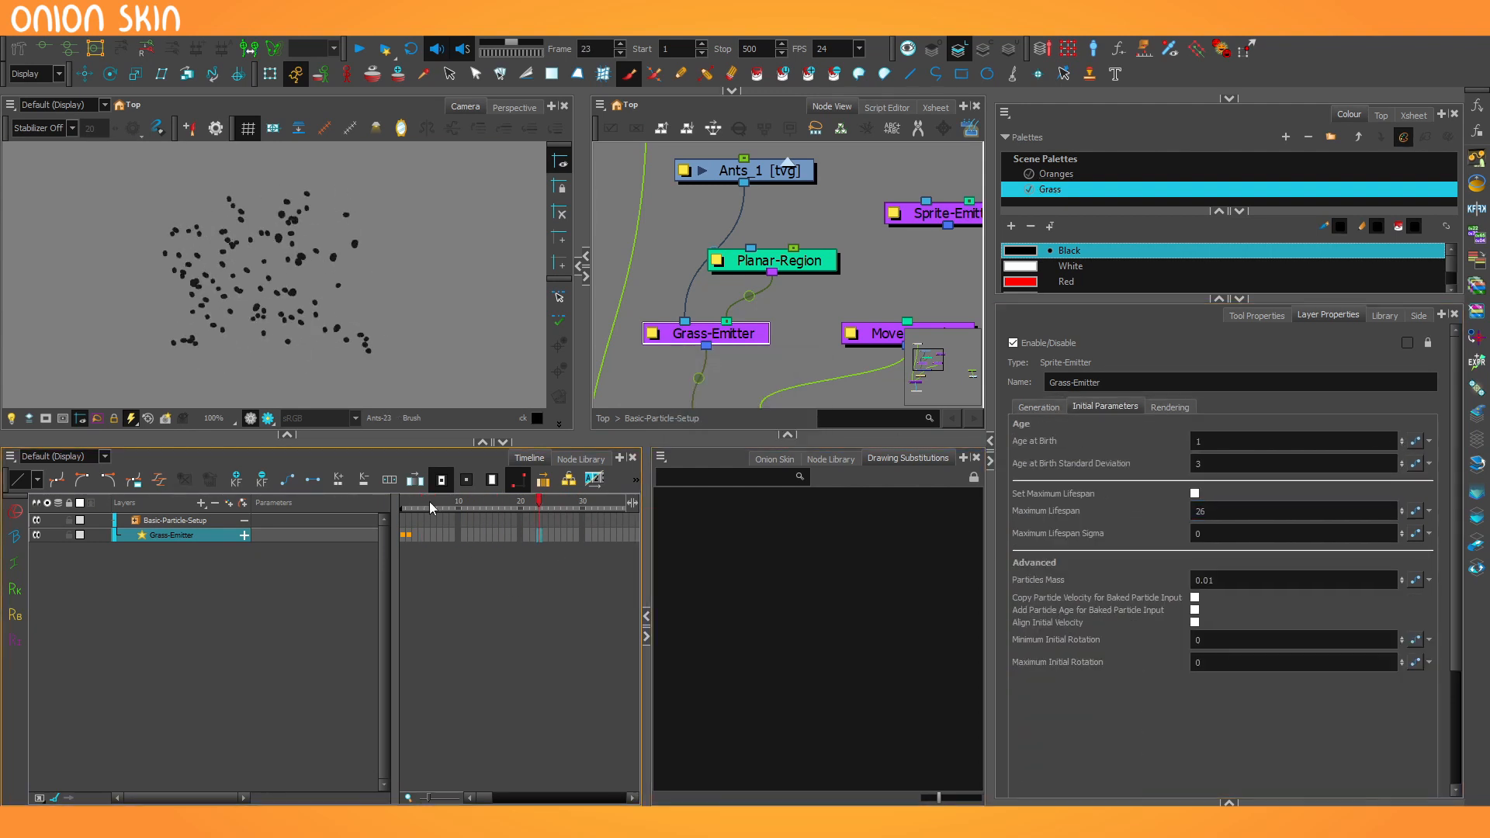
click(1199, 463)
text(4)
key(Return)
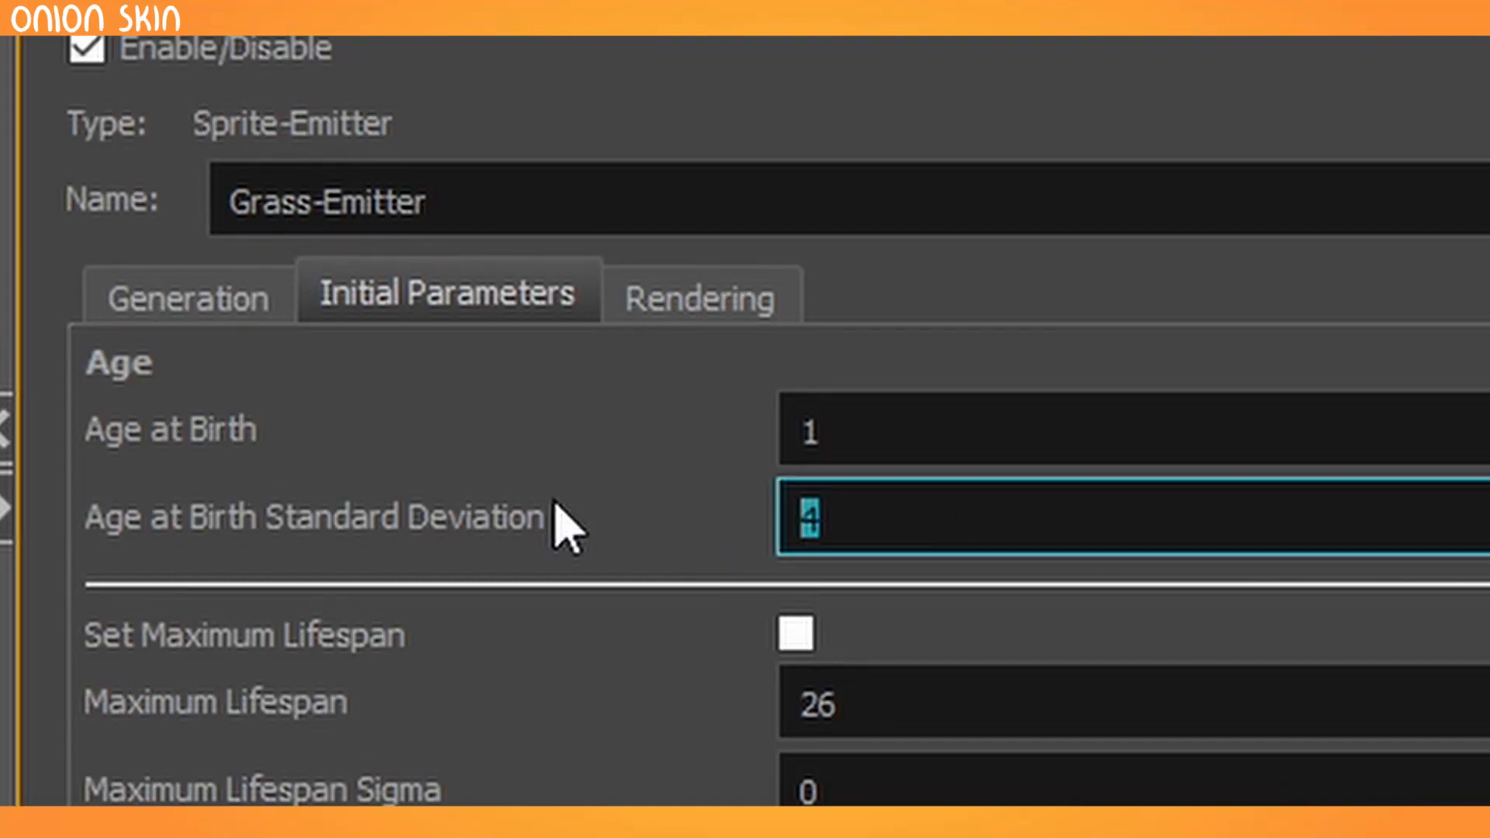
Try Age at Birth Standard Deviation values of 1 and 0, restore 4, and scrub the ant animation
text(1)
key(Tab)
key(shift+Tab)
text(0)
key(Tab)
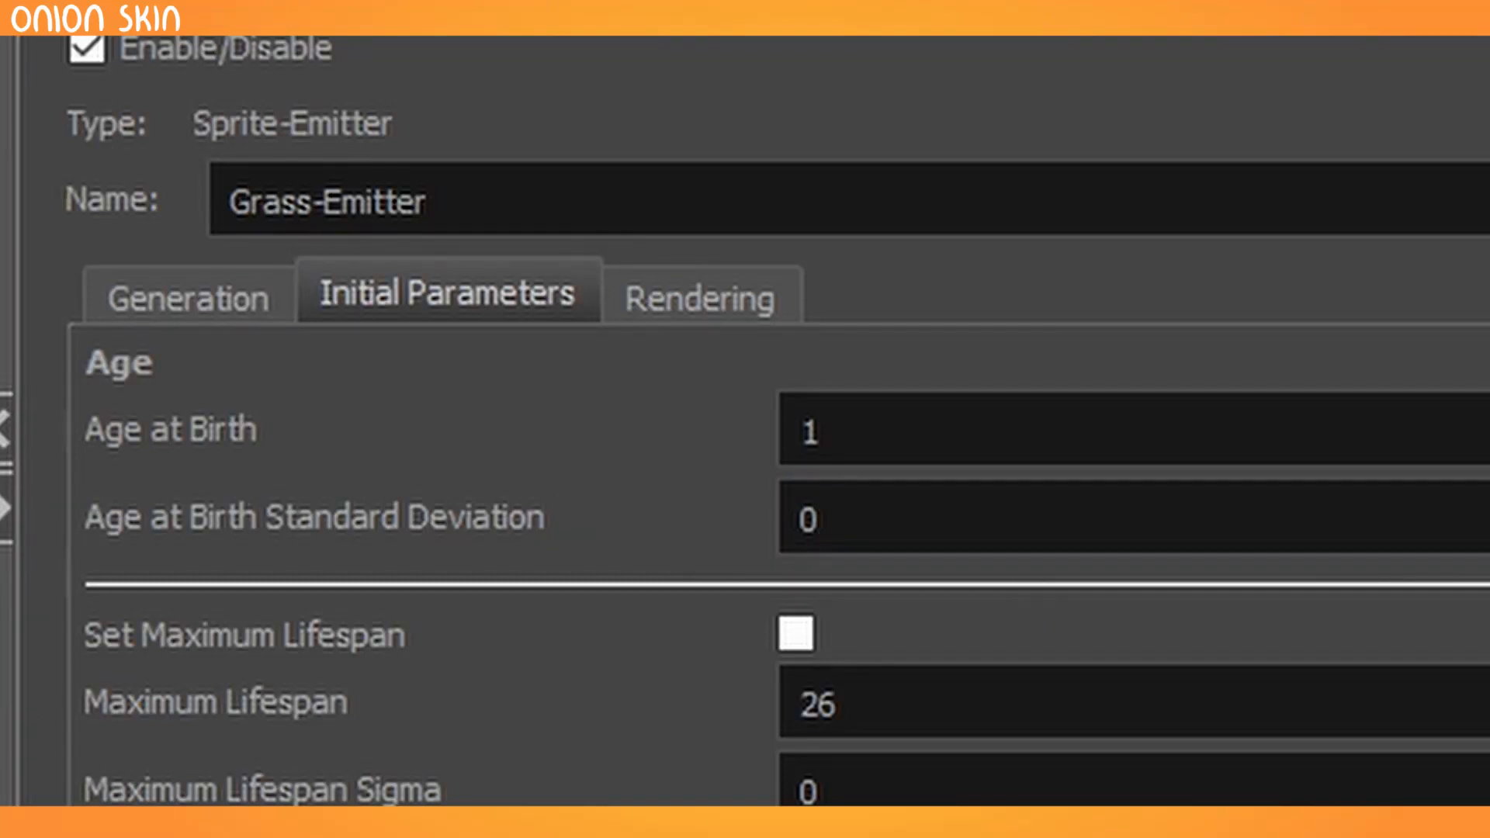
click(848, 535)
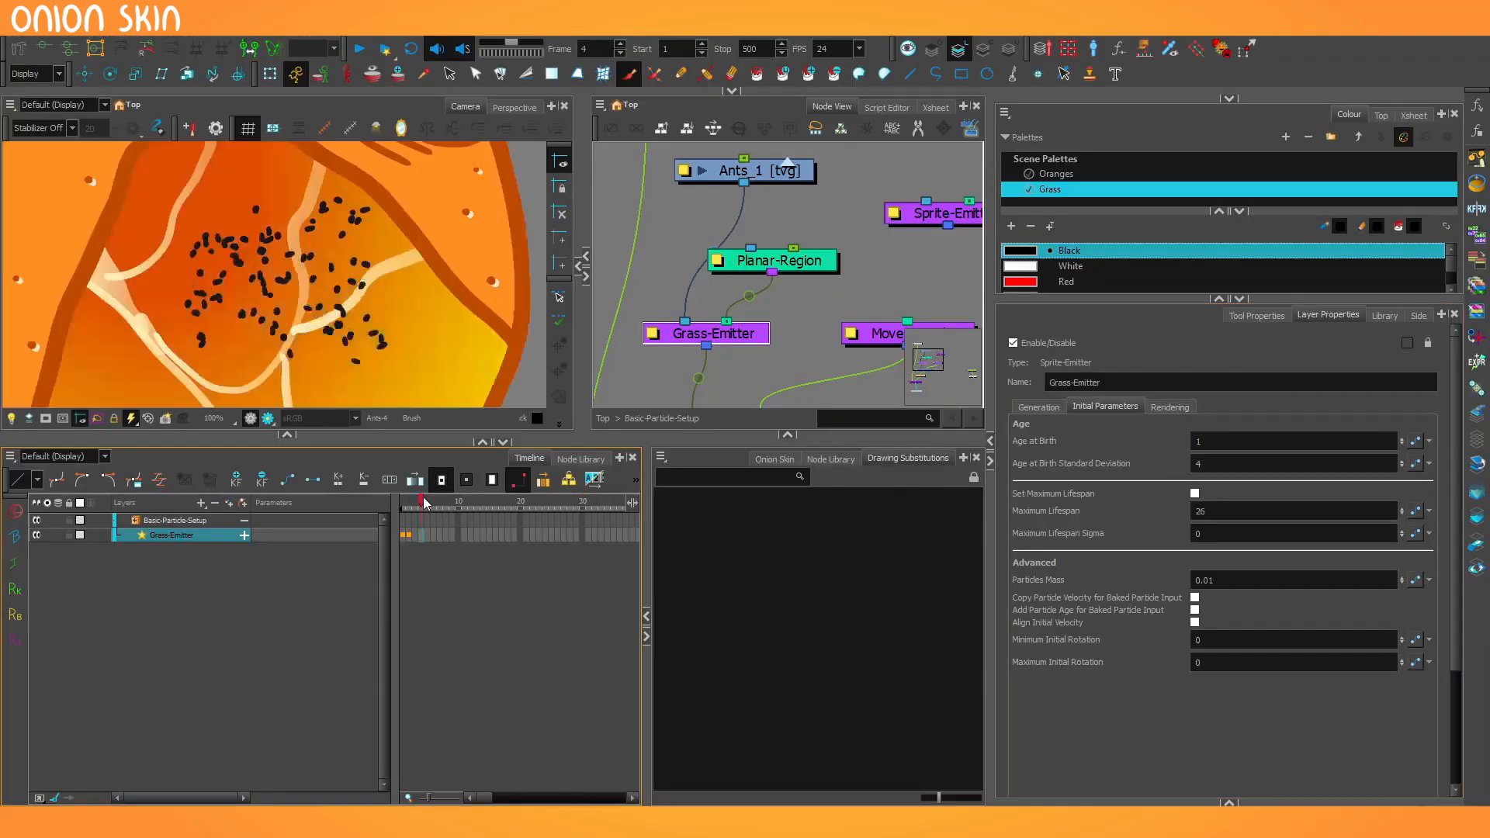
drag(519, 500, 458, 497)
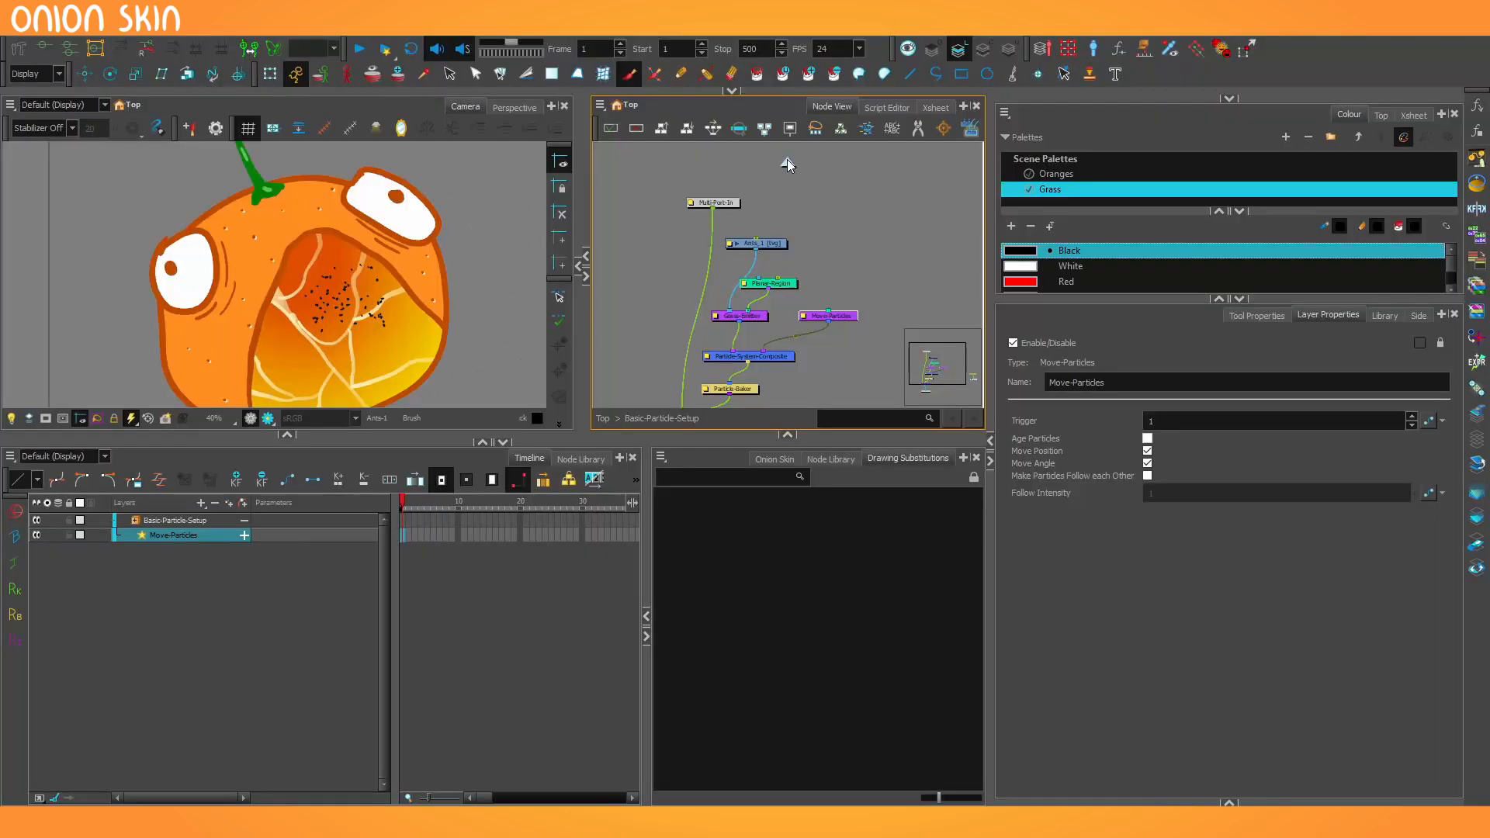
Resize the ants' Planar-Region to cover the orange's mouth and return to the top-level node network
click(353, 241)
scroll(363, 209, down, 1)
drag(469, 316, 655, 140)
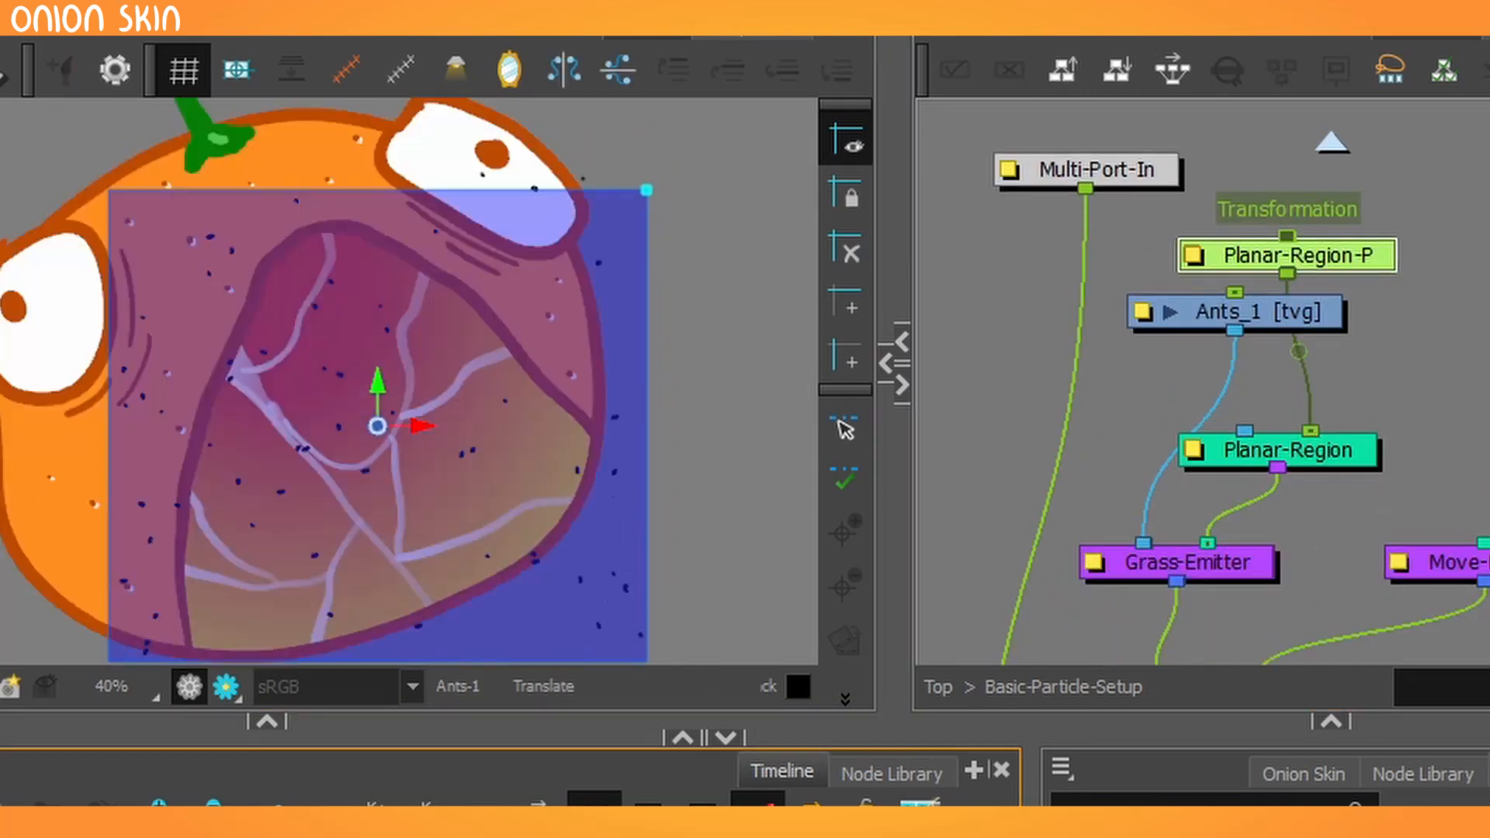
drag(645, 192, 609, 184)
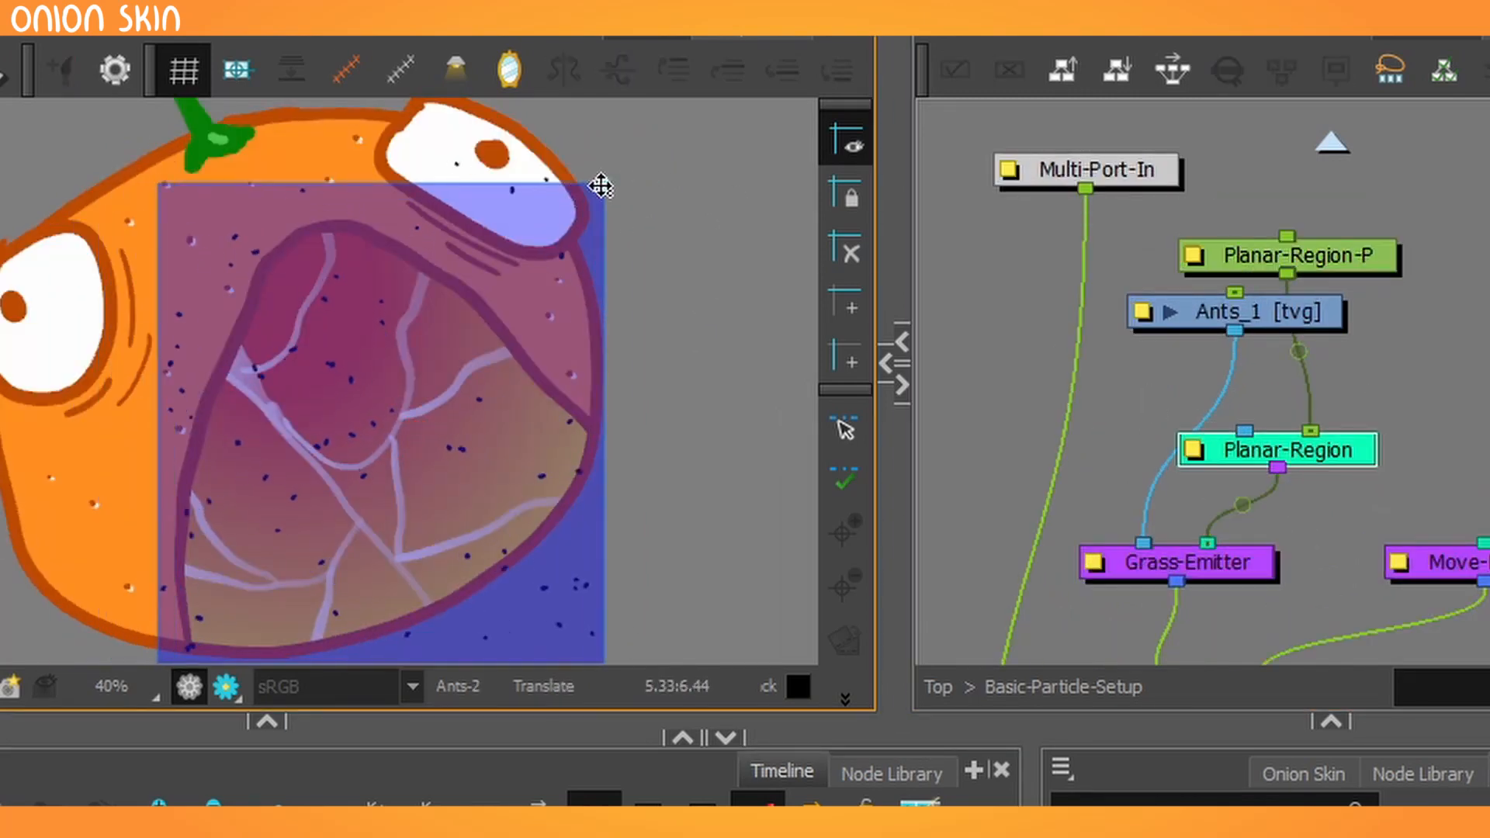
scroll(1275, 226, down, 5)
key(ctrl+shift+Return)
scroll(1421, 256, down, 3)
Try moving the whole orange with its main Peg and undo the move
click(1151, 259)
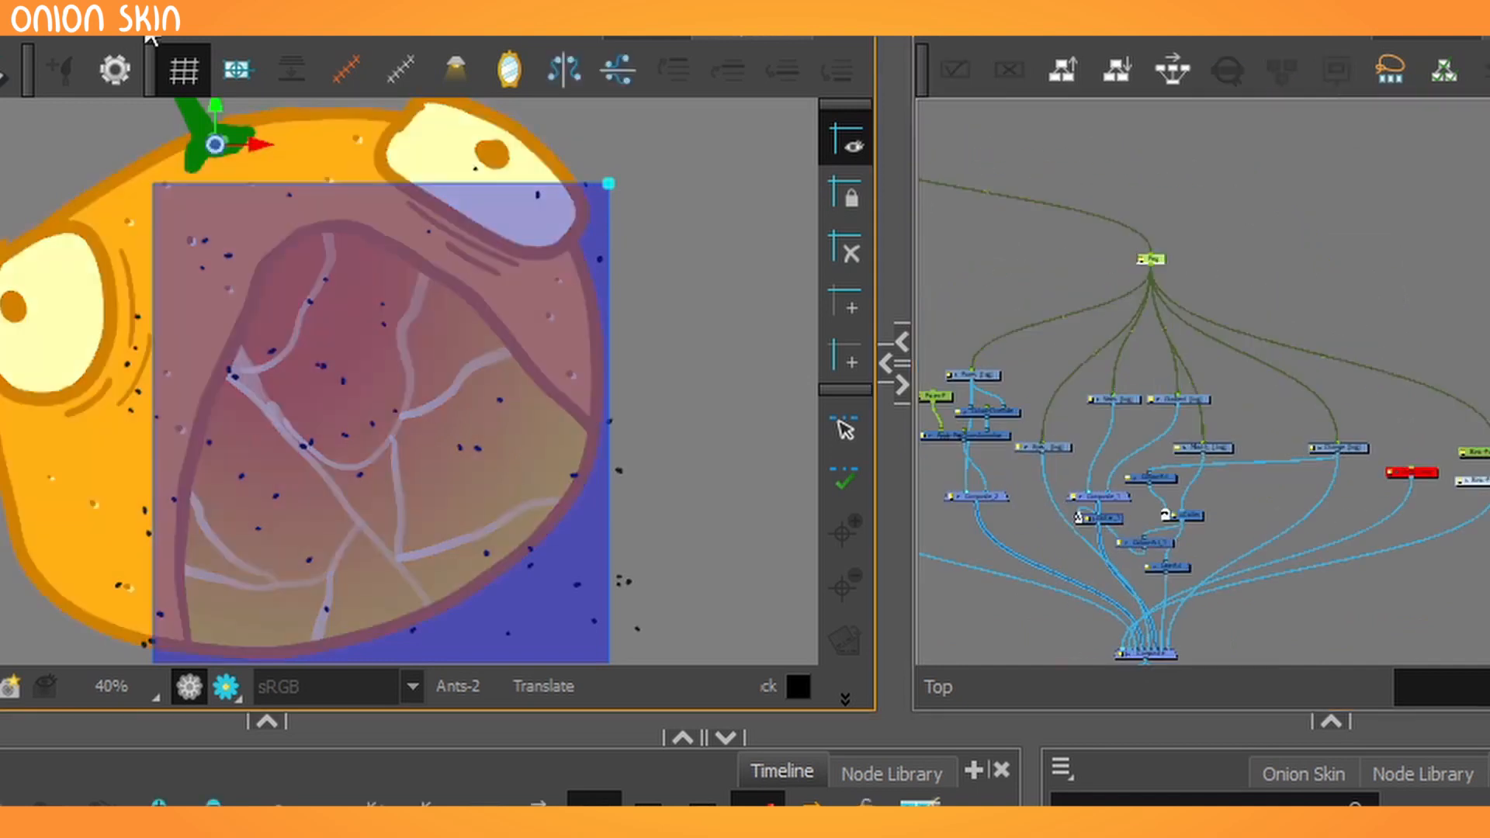
drag(214, 143, 71, 161)
key(ctrl+z)
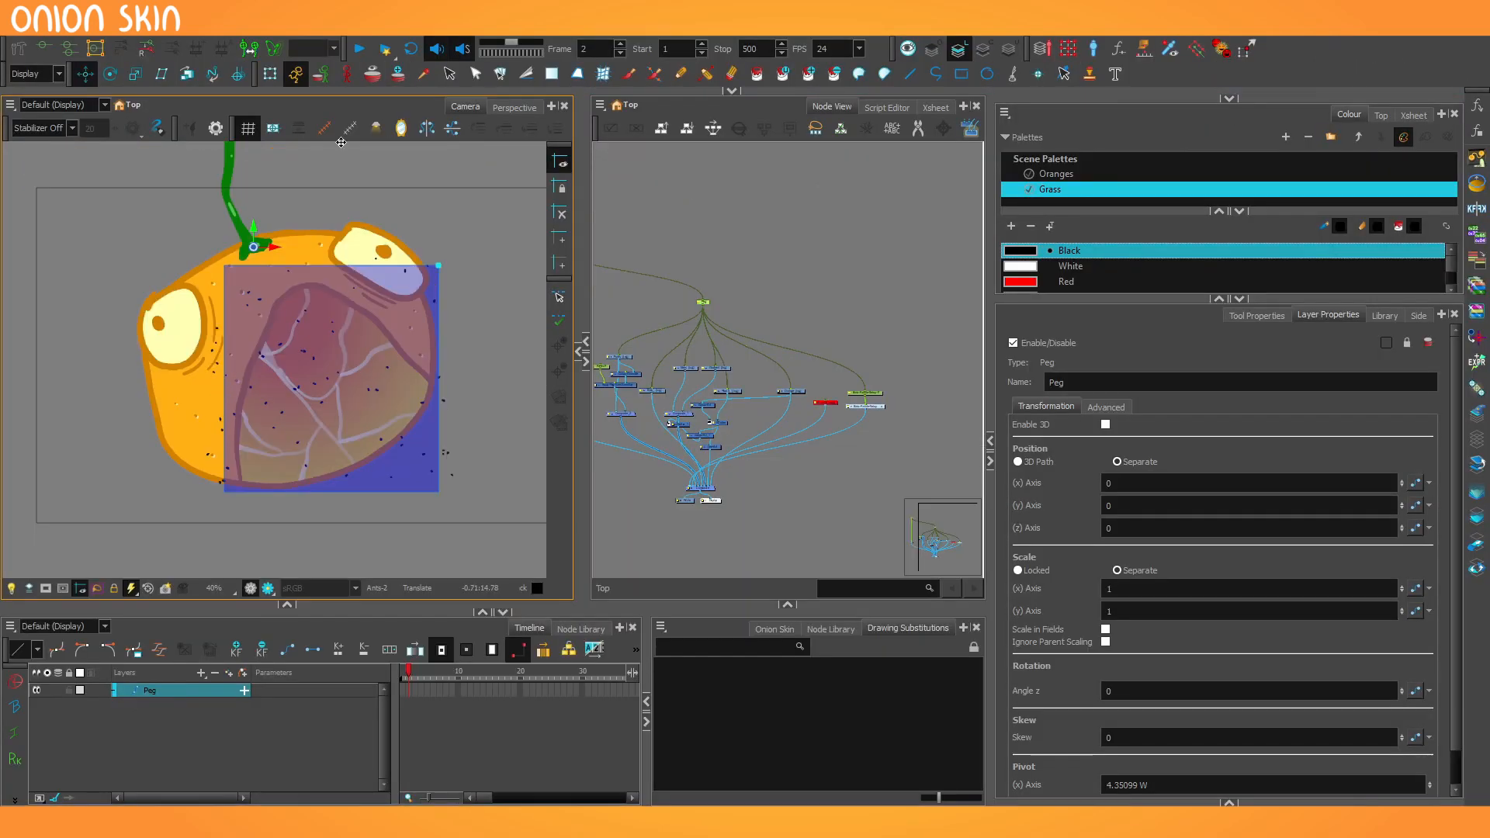
Rearrange the orange's drawing nodes, including Eyes_, into a row beneath the main Peg
scroll(769, 364, up, 2)
click(769, 364)
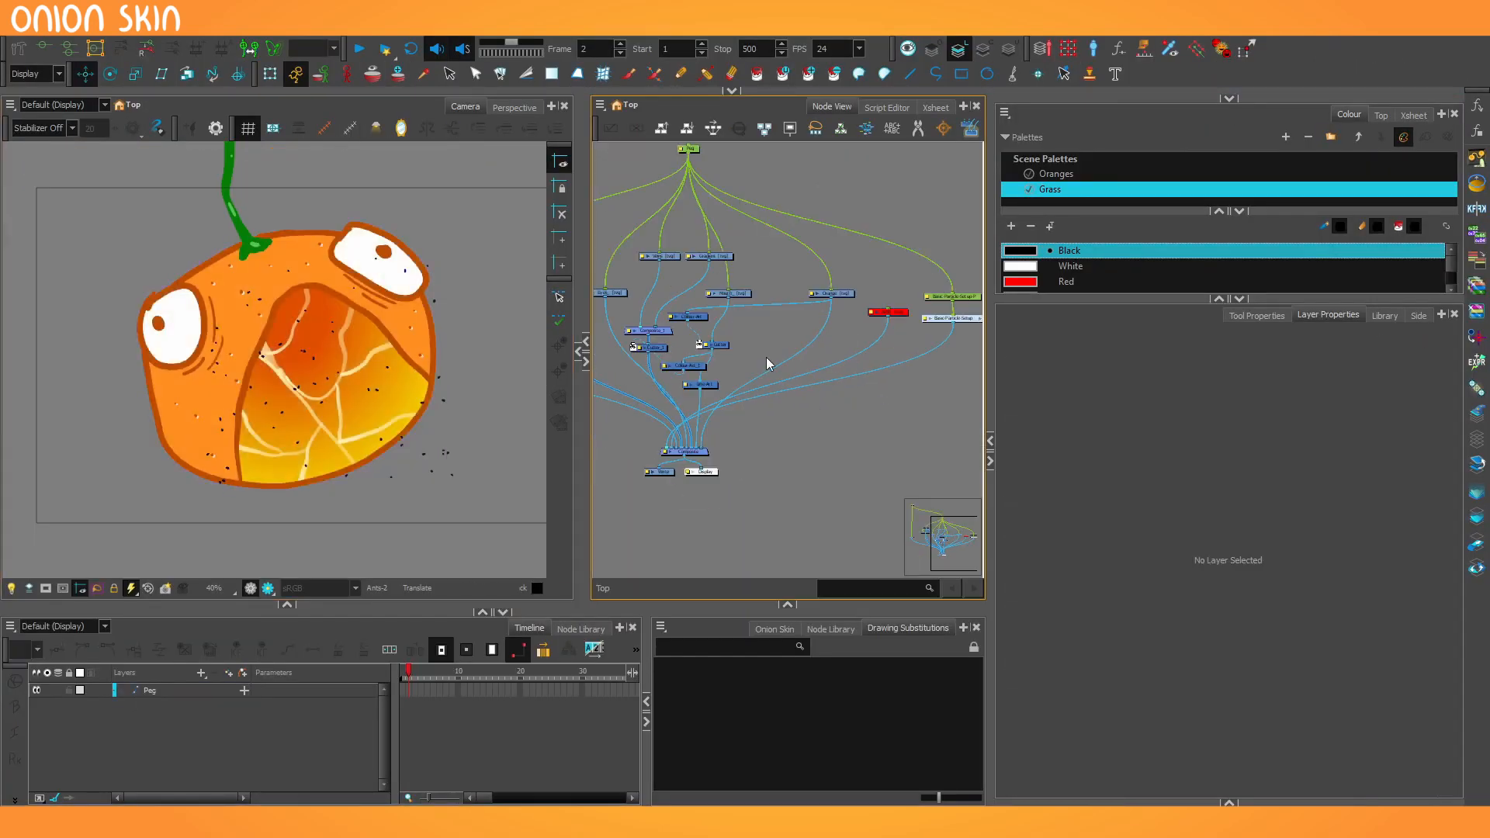
click(637, 332)
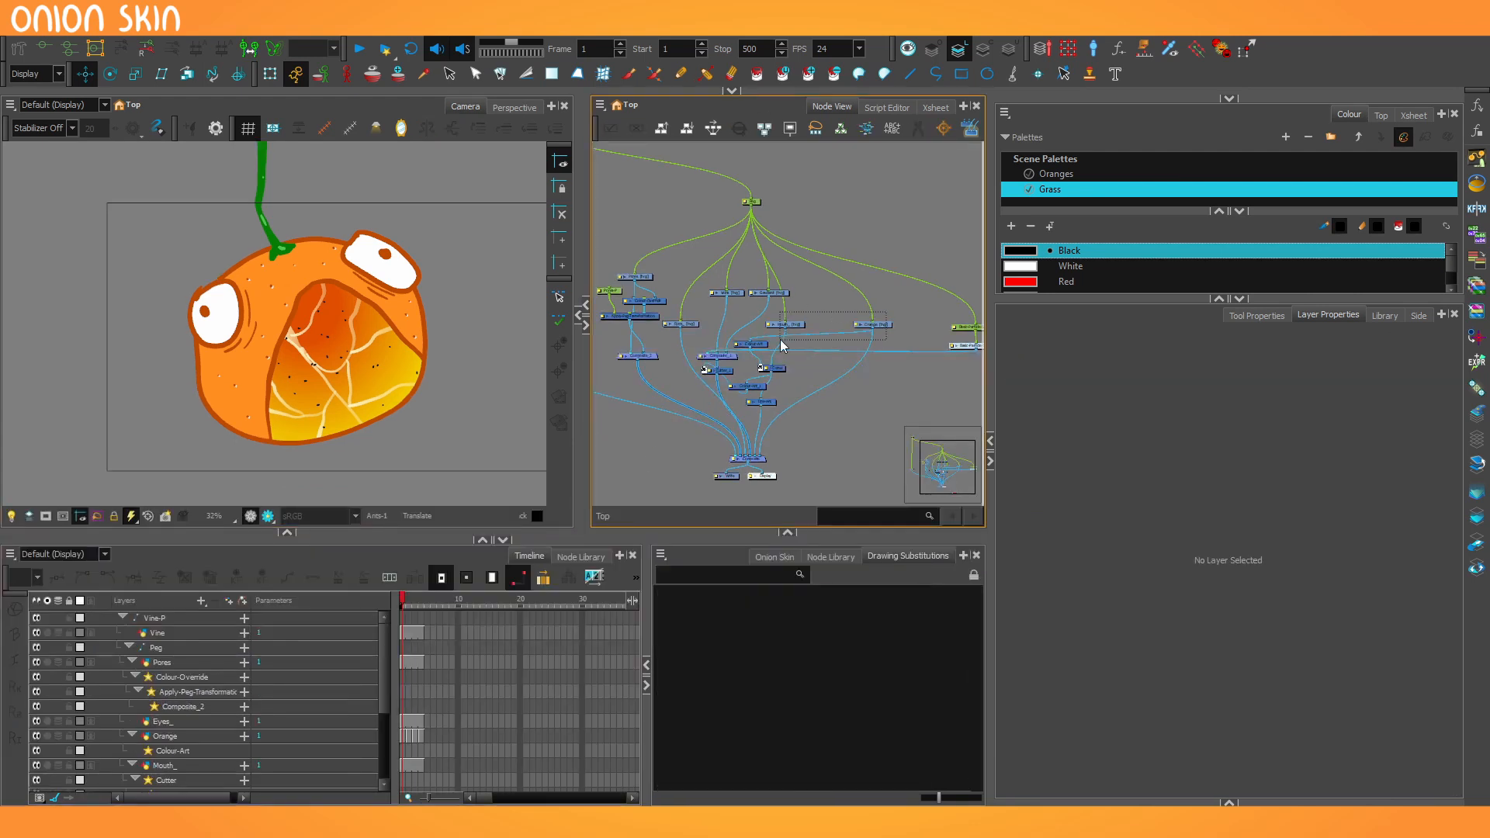
click(653, 393)
drag(653, 393, 821, 363)
click(819, 363)
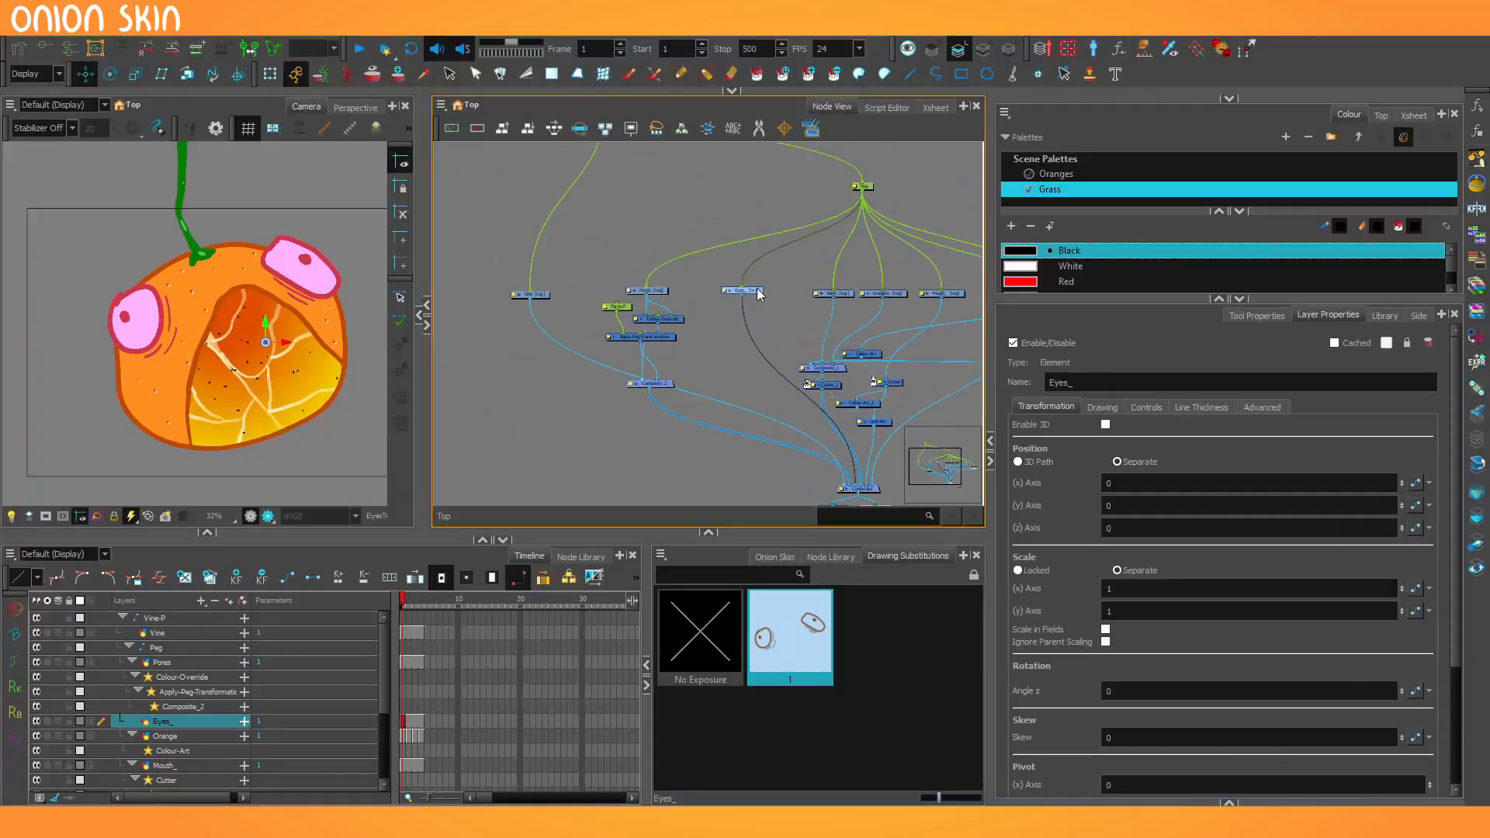
drag(550, 315, 610, 369)
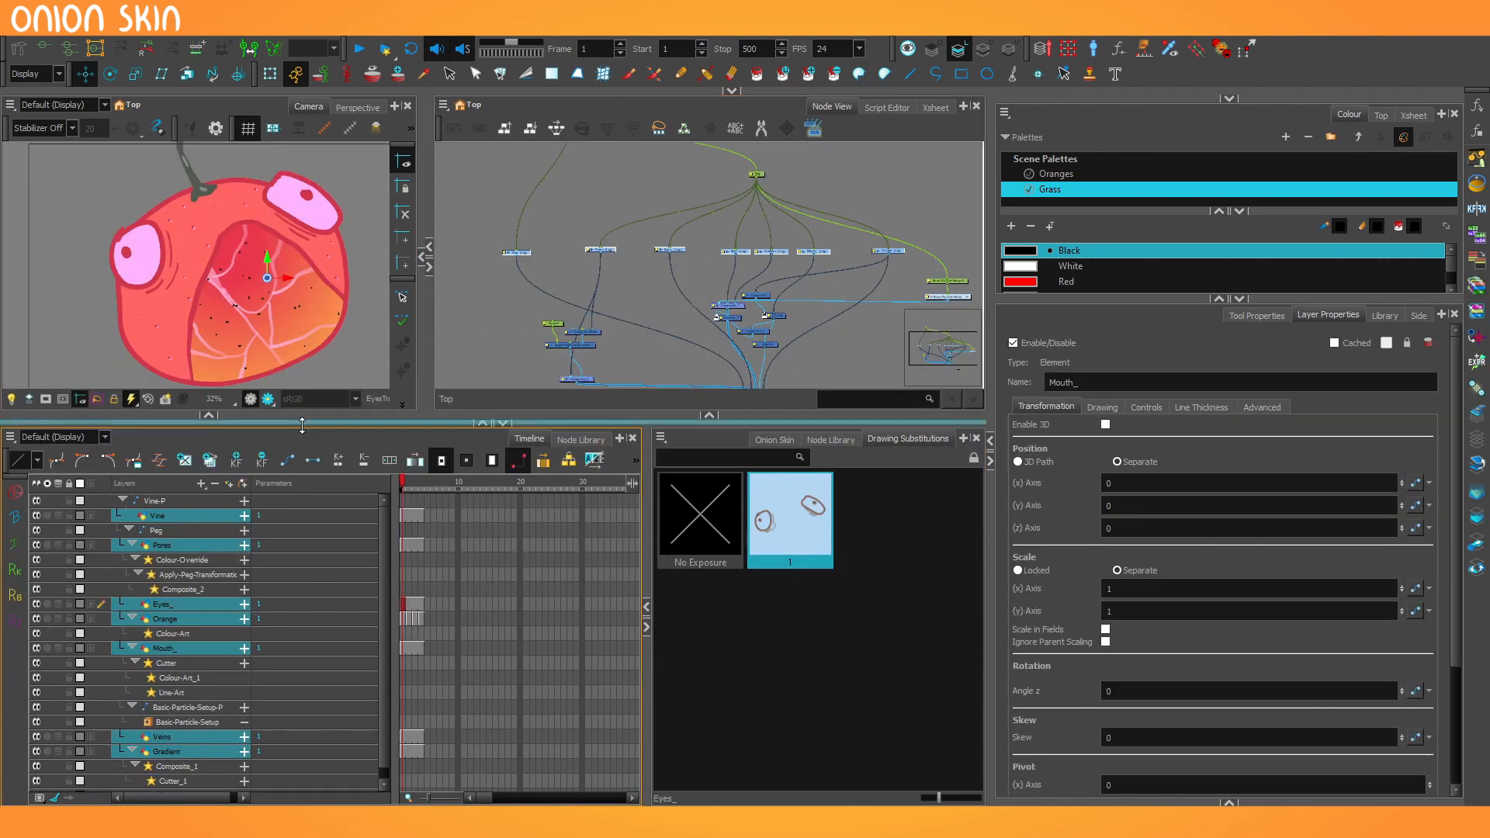
Extend the exposures of all the orange's drawing layers to frame 40 and play back the ants
drag(302, 425, 302, 374)
drag(405, 465, 650, 680)
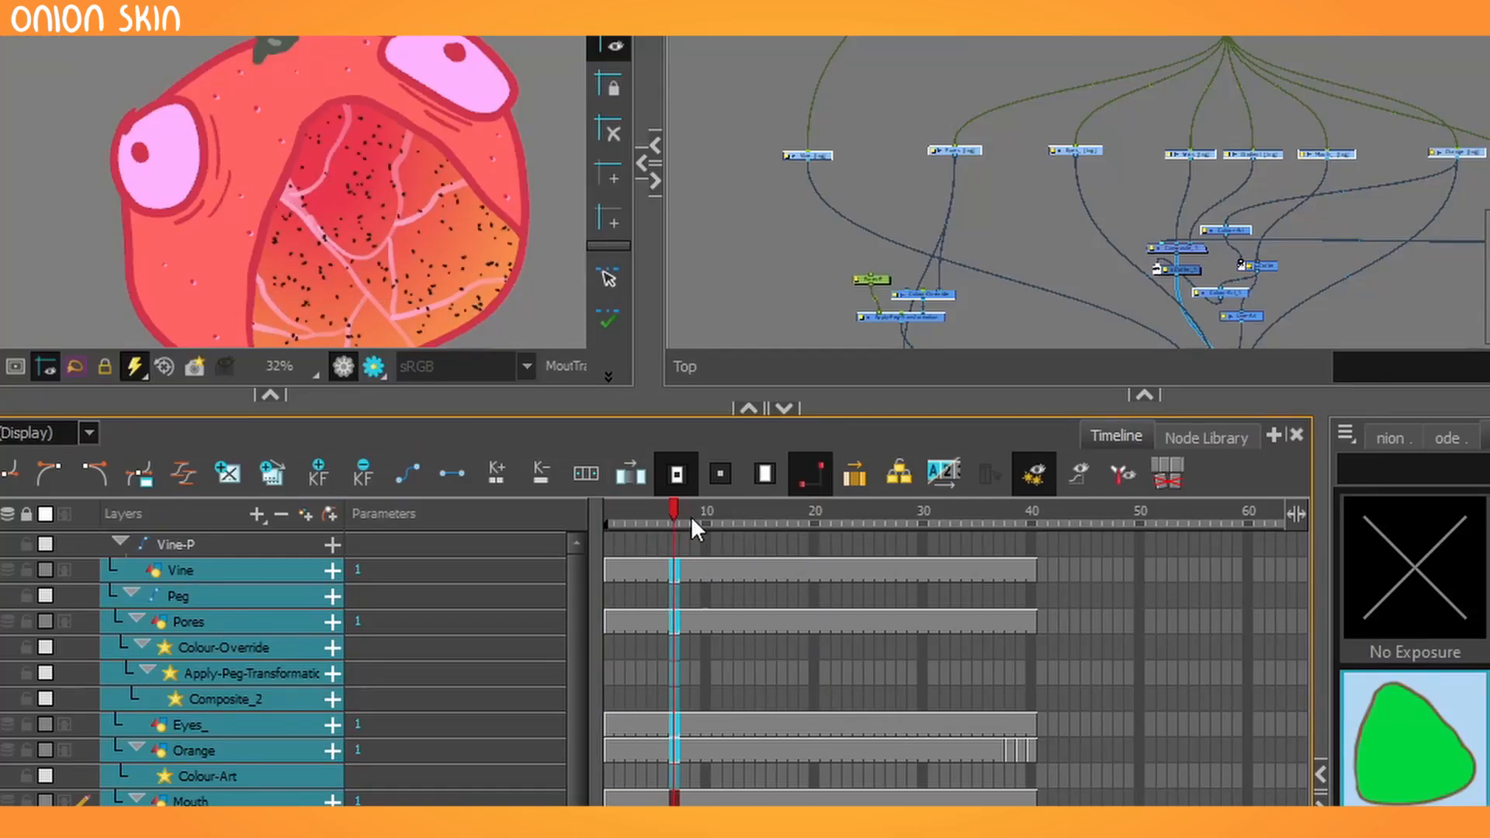
drag(691, 516, 548, 622)
key(shift+Return)
key(shift+Return)
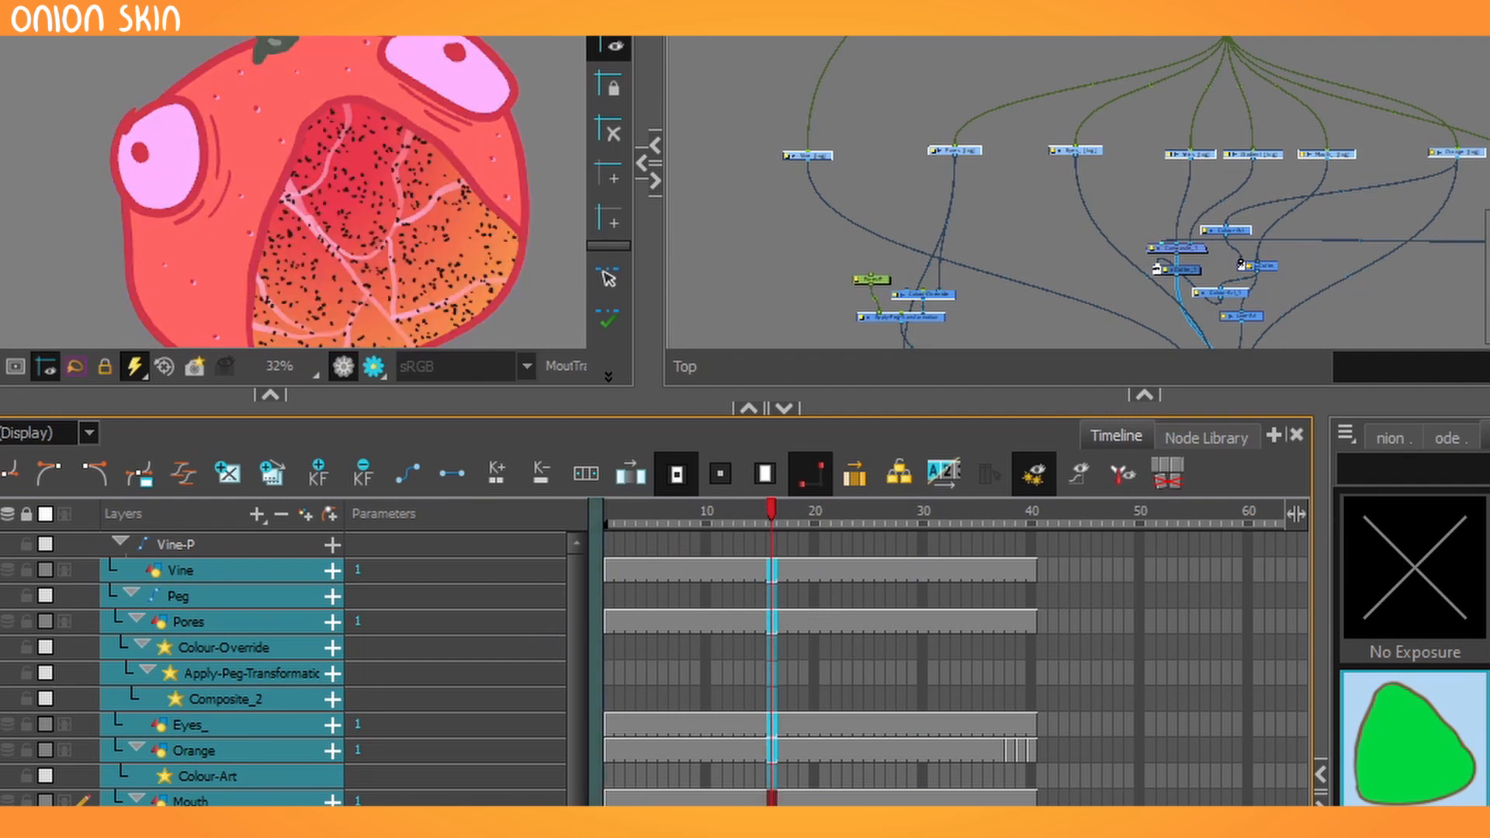
click(1475, 256)
drag(1482, 256, 1226, 206)
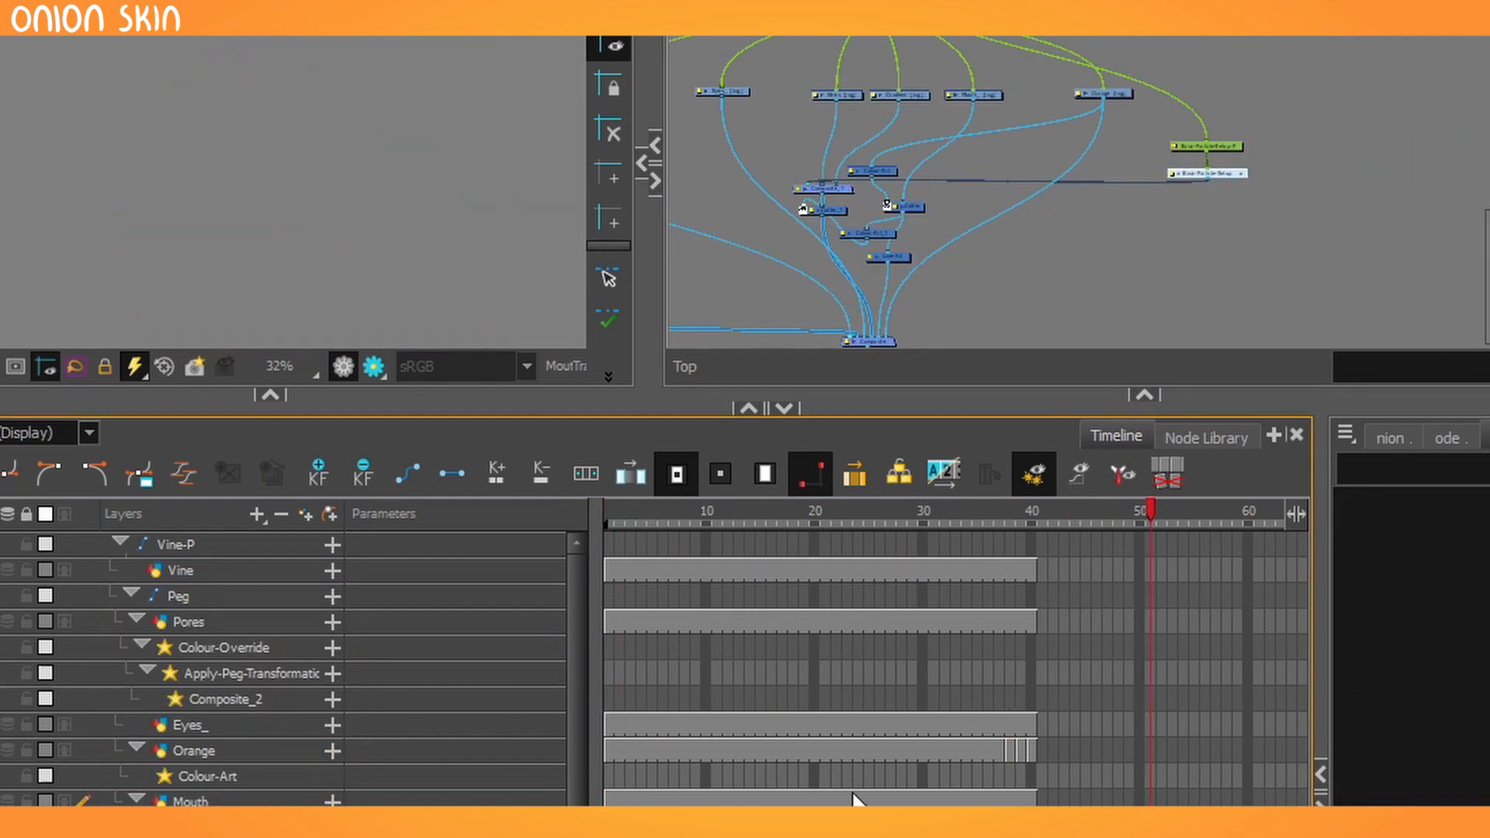
Repeat the Orange layer's four-drawing cycle through frame 40, holding each drawing for two frames
click(1015, 749)
click(609, 747)
drag(607, 747, 650, 747)
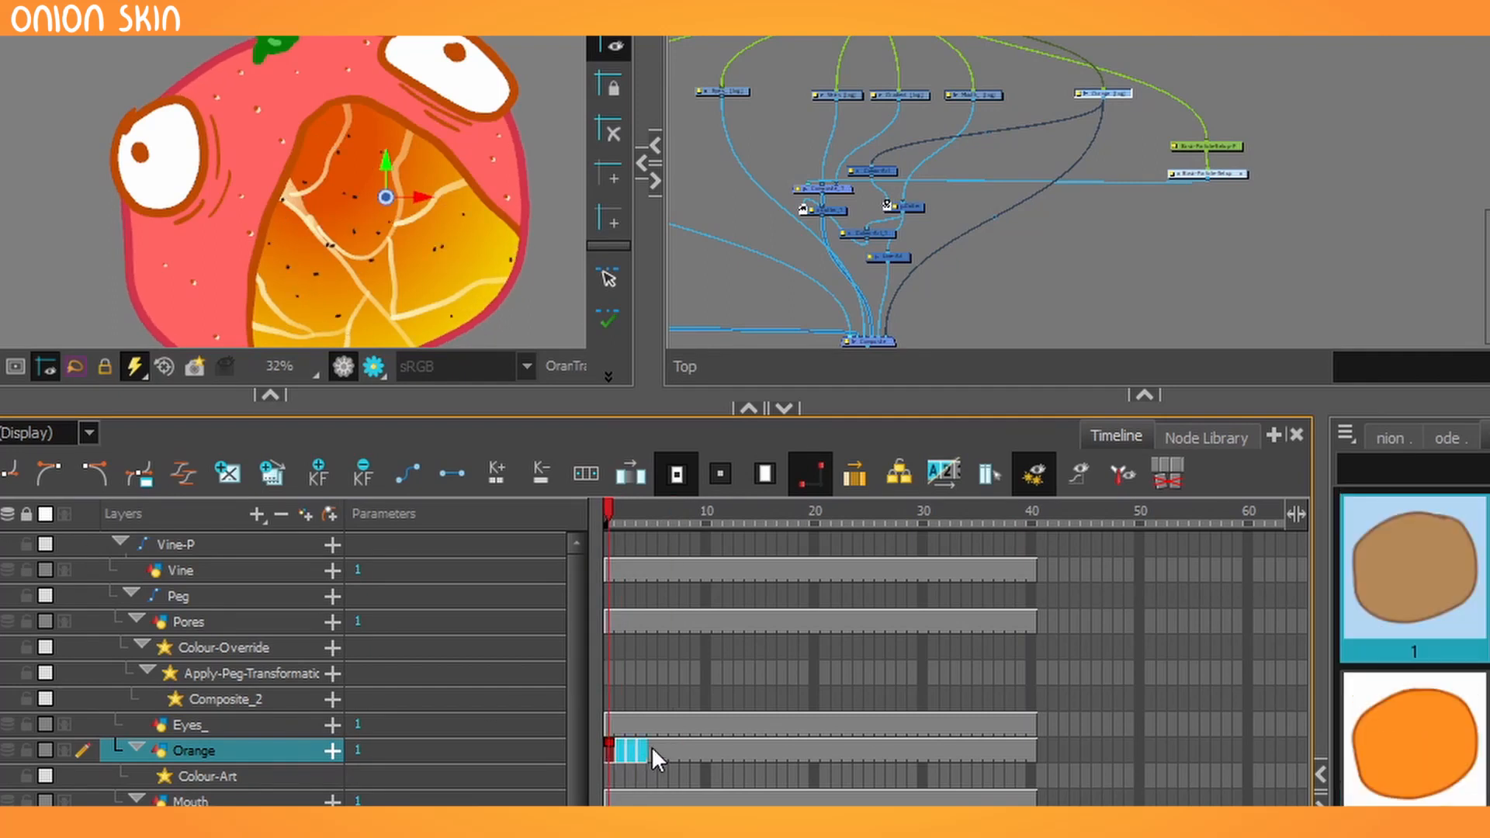
right_click(650, 746)
click(680, 633)
key(Return)
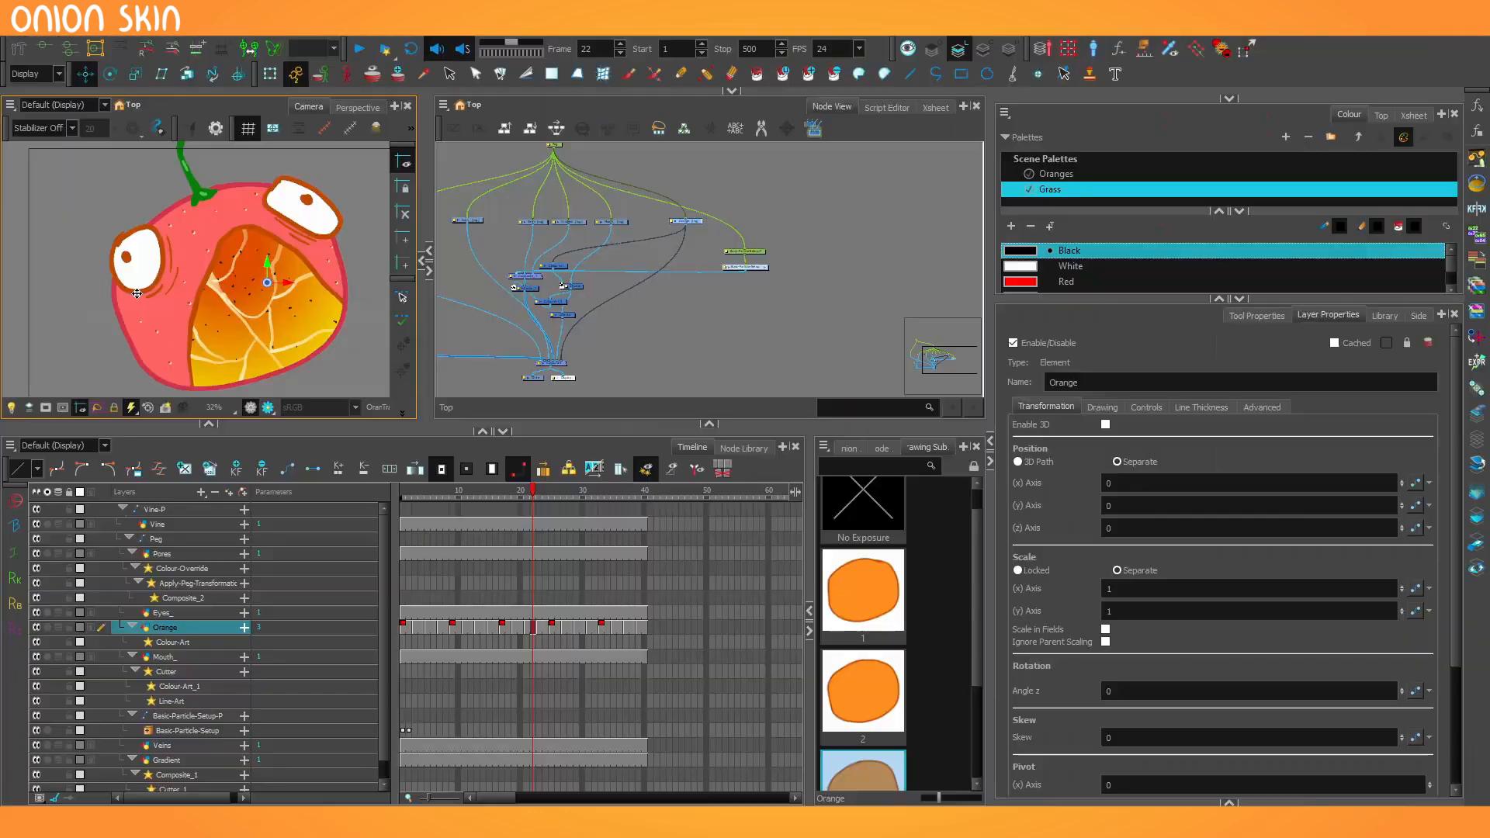
Find the Quake node in the node library and insert it on the connection above the orange's main Peg
scroll(634, 361, up, 3)
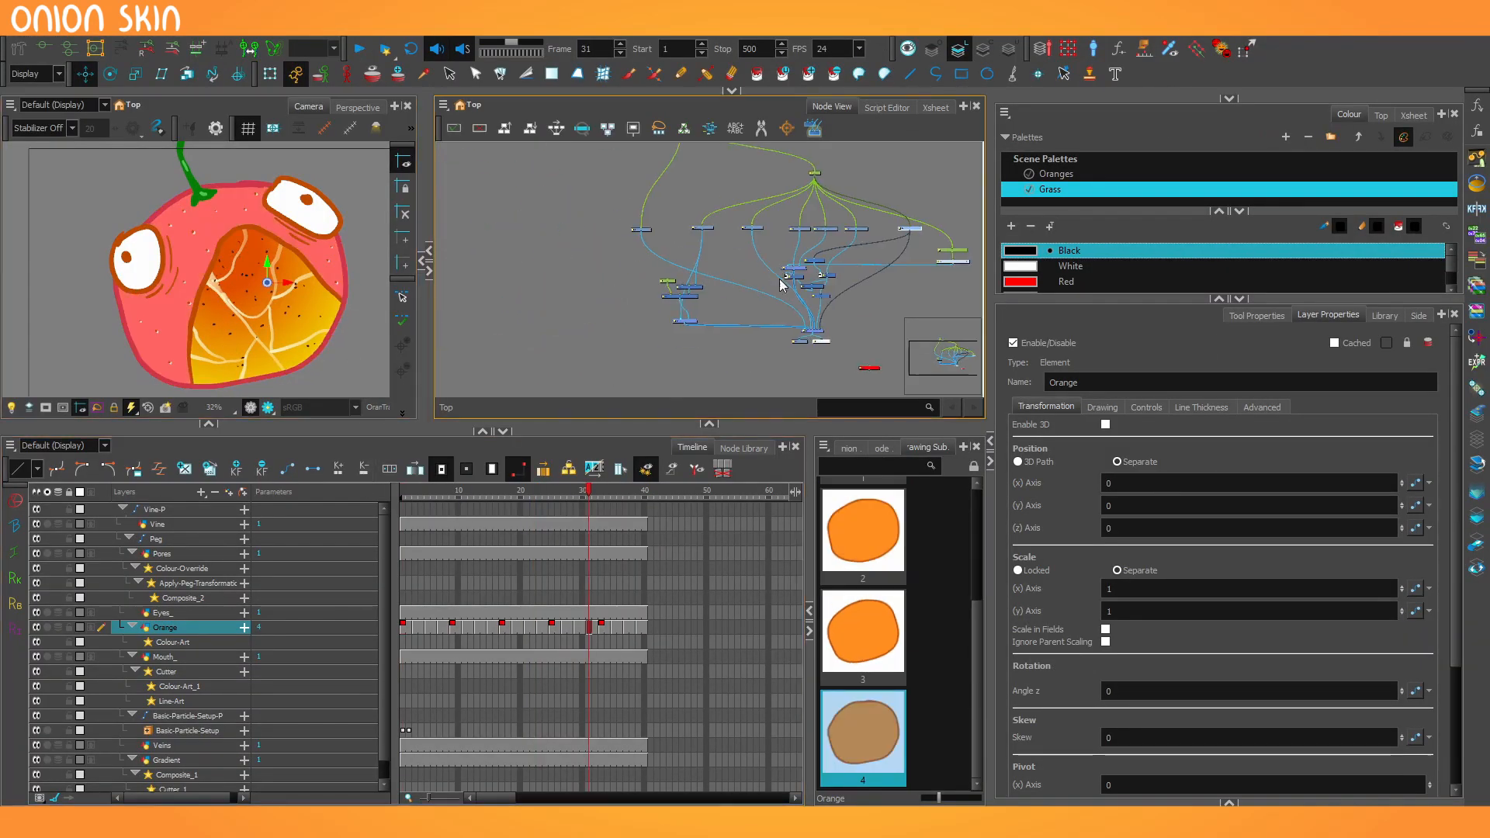
drag(809, 460, 689, 459)
click(831, 450)
click(817, 473)
text(quak)
click(824, 496)
drag(825, 497, 730, 296)
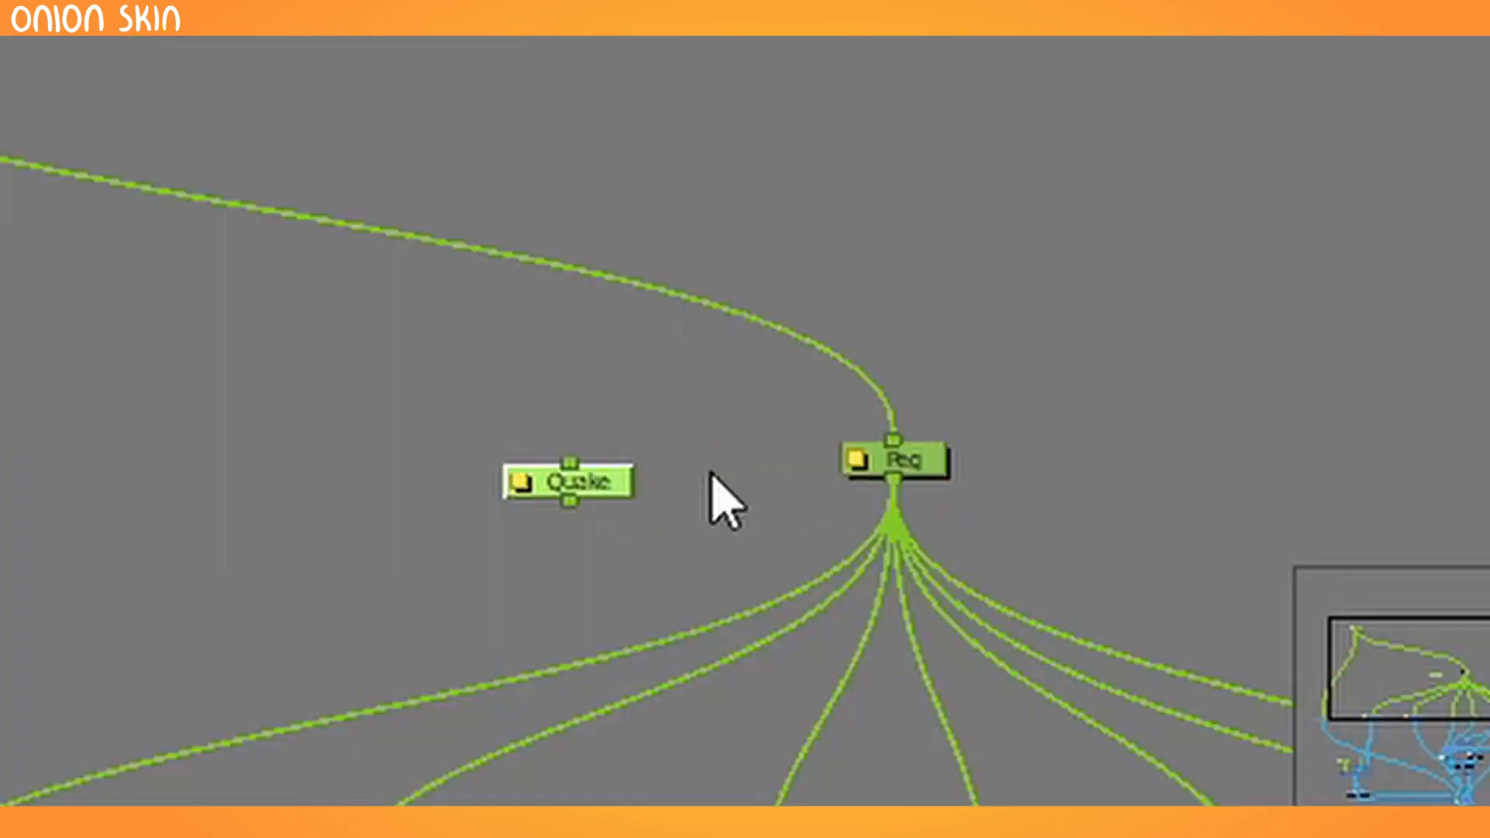
drag(606, 478, 825, 319)
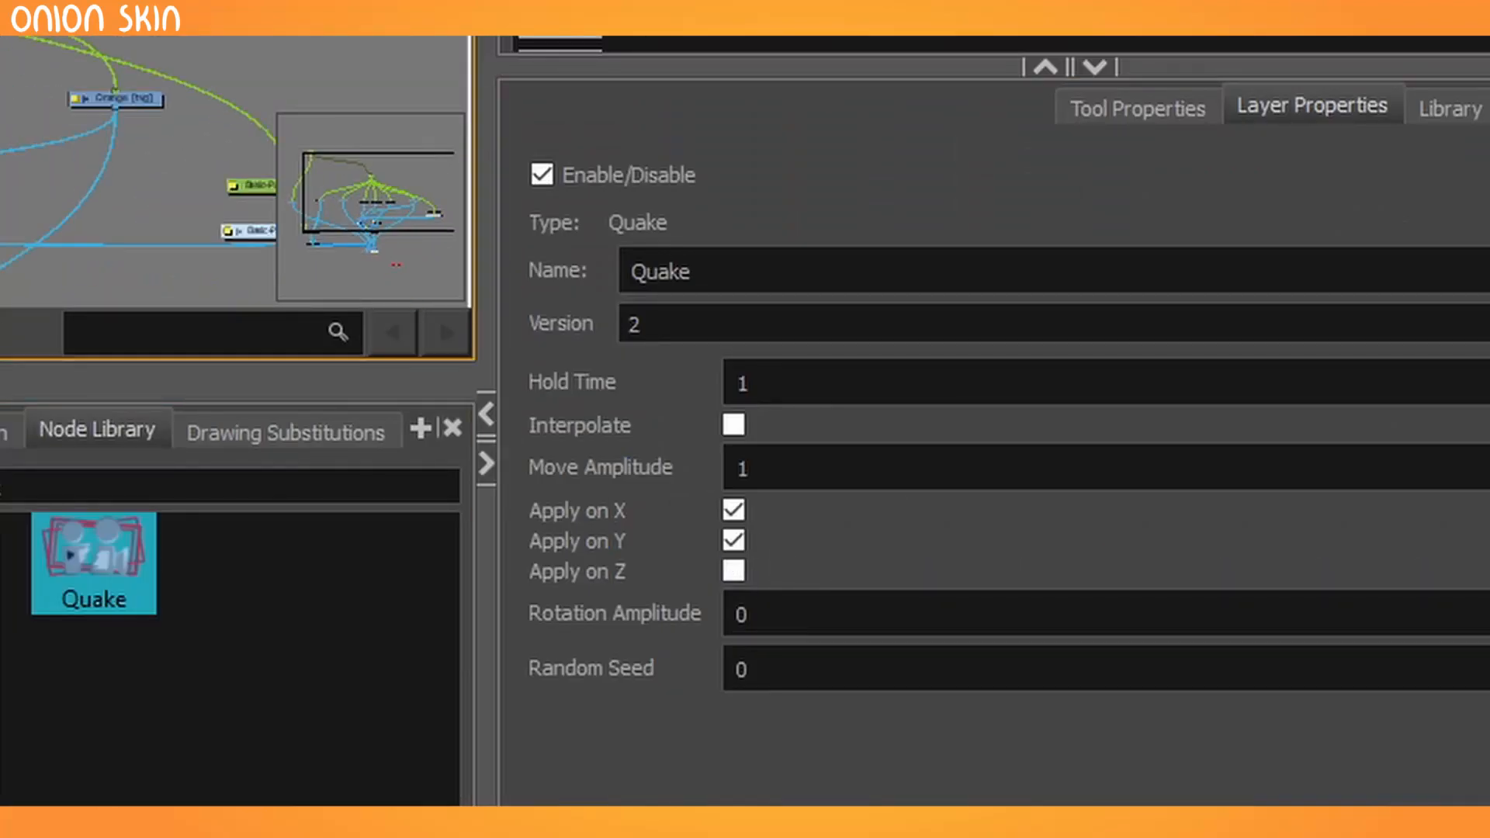
Set the Quake node's move amplitude to 0 and its rotation amplitude to 3
click(670, 608)
text(1)
key(shift+Tab)
key(shift+Tab)
key(shift+Tab)
key(shift+Tab)
text(0)
key(Return)
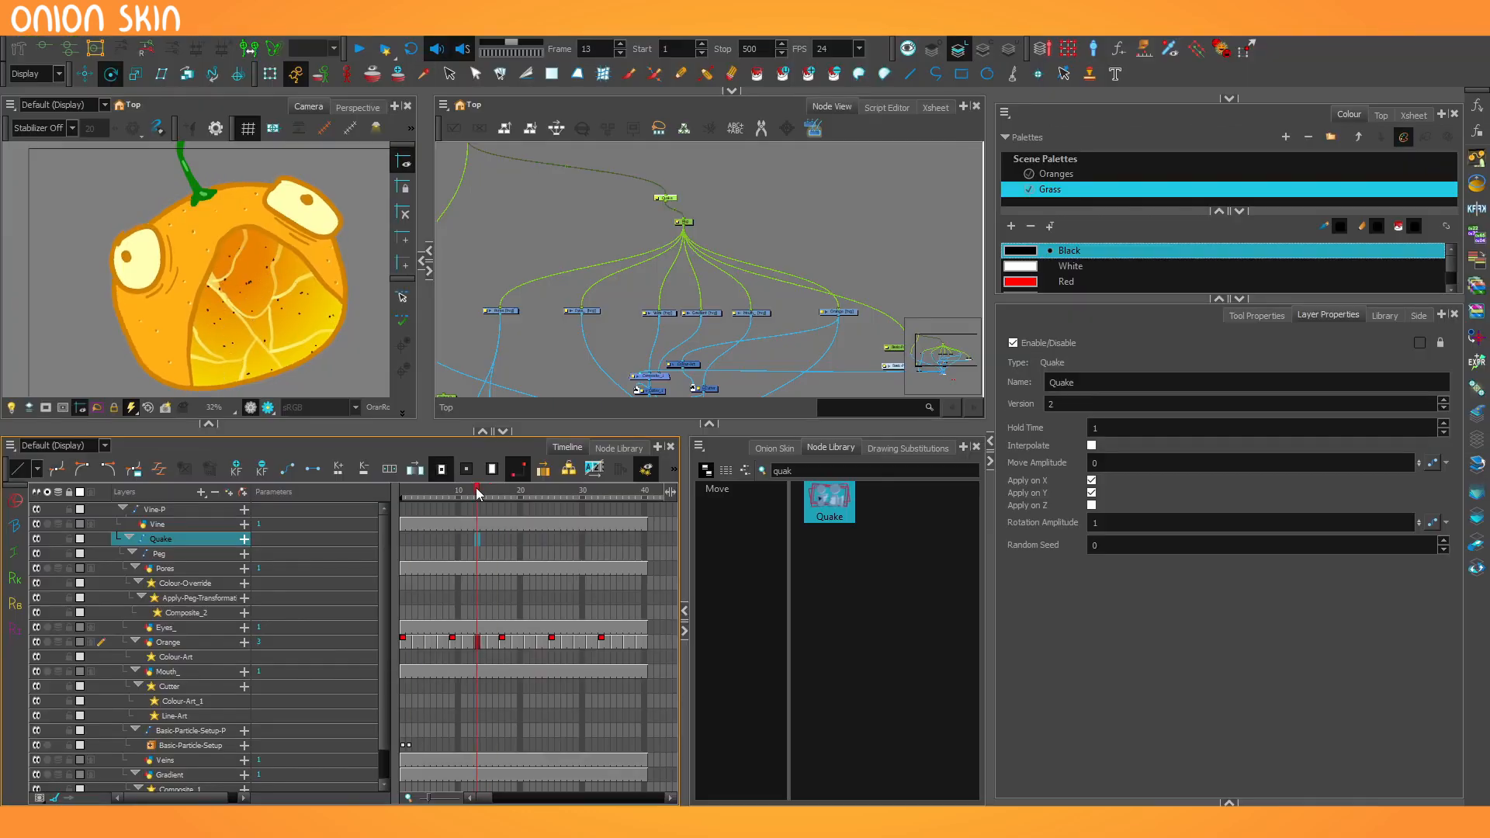
click(1250, 523)
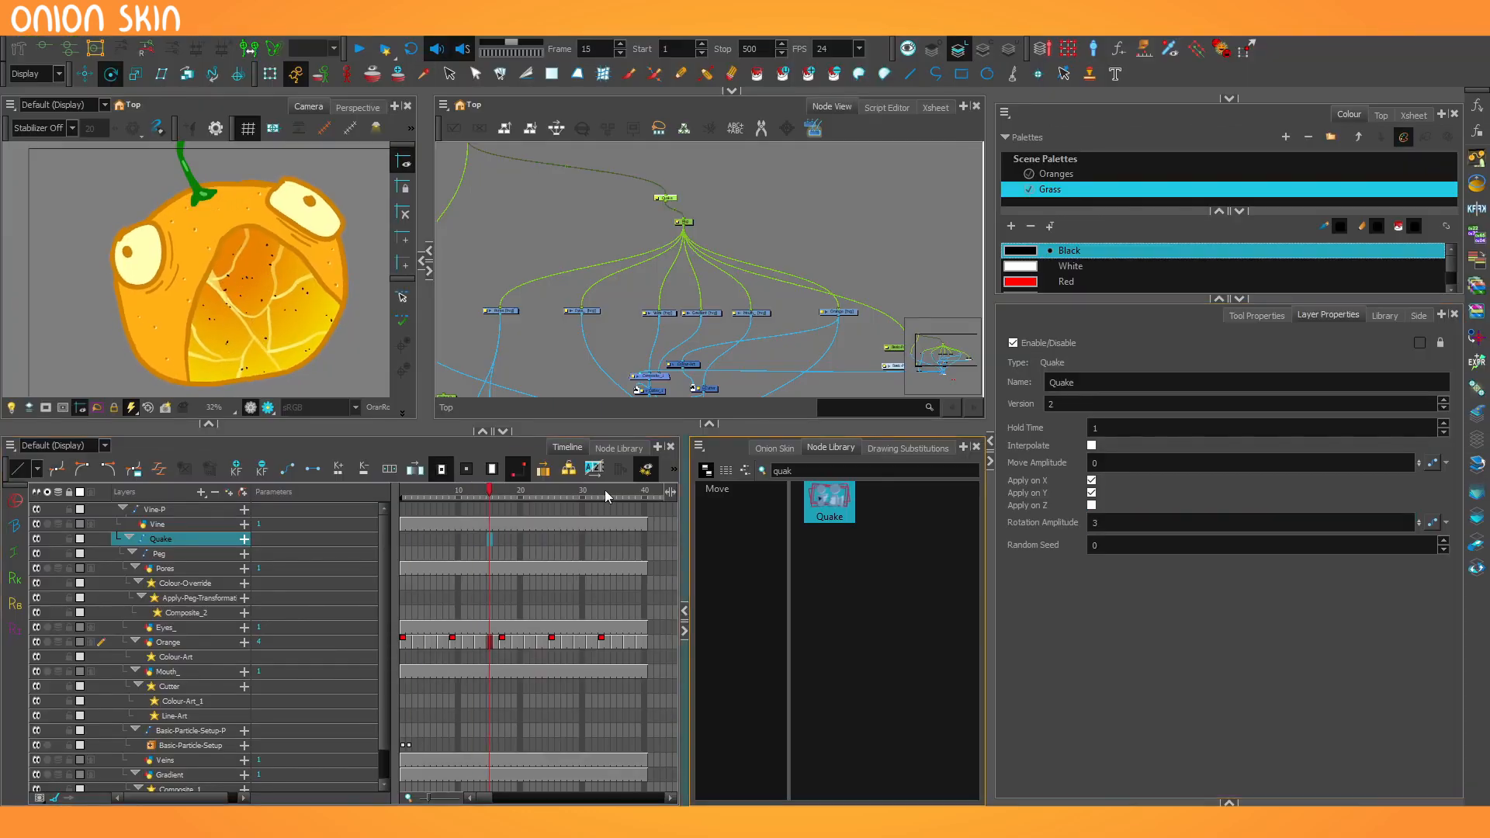
Add a parent peg above the Quake node and position it along the connection from the vine's peg
click(210, 252)
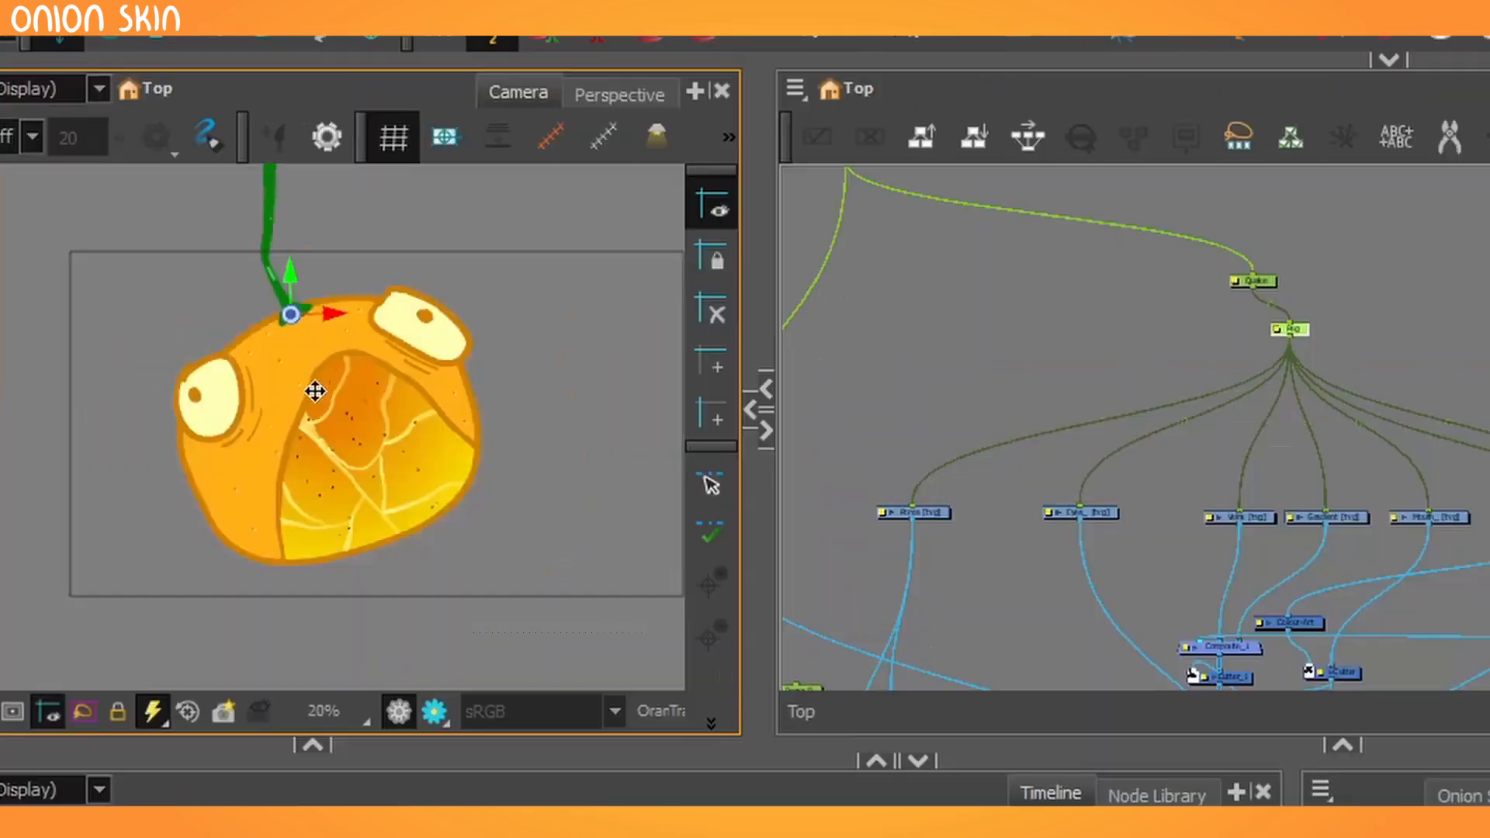
scroll(349, 455, up, 2)
scroll(432, 532, down, 1)
scroll(1104, 365, up, 1)
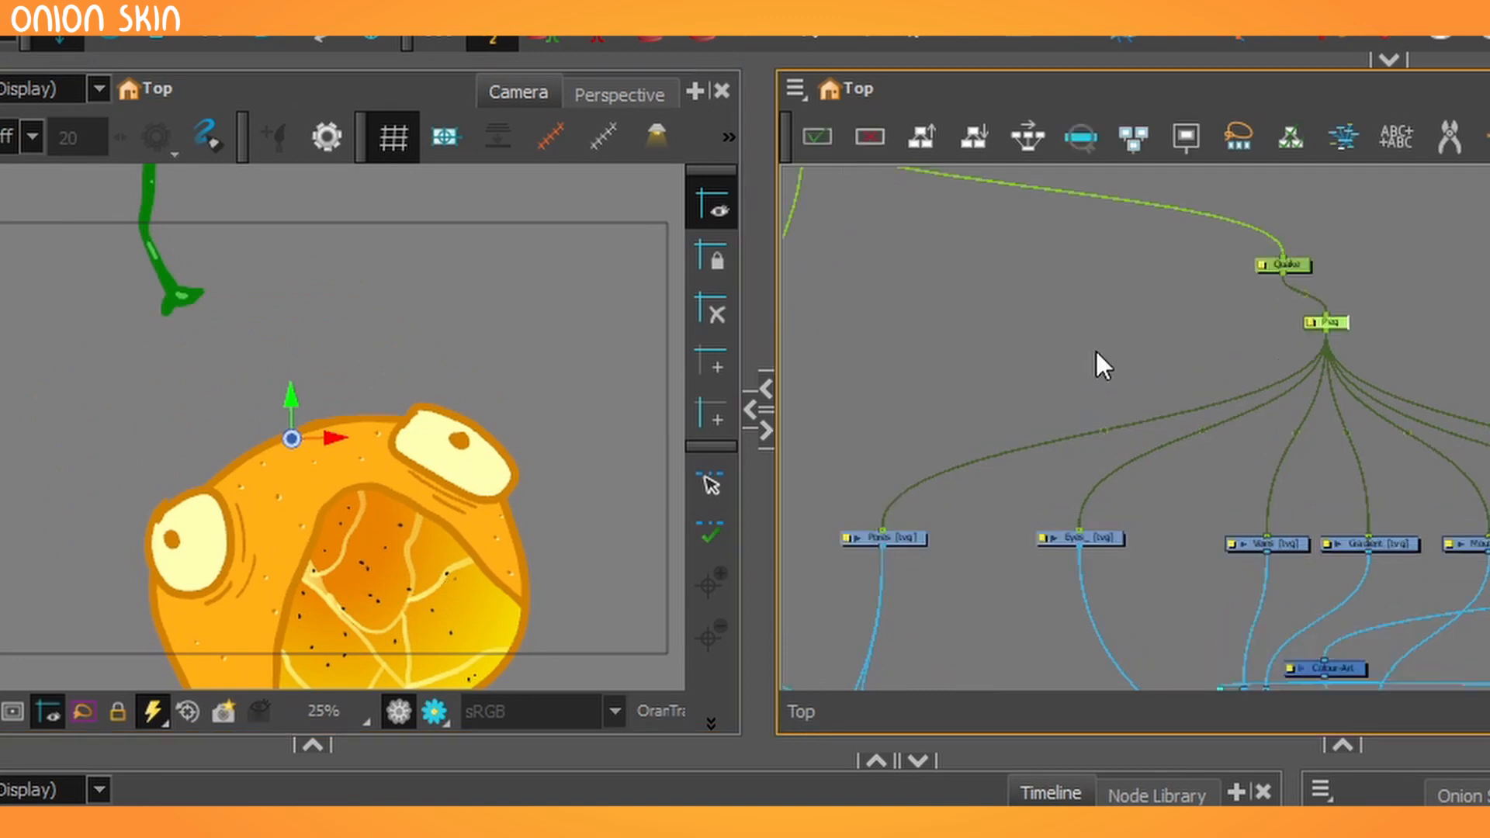
scroll(1091, 366, up, 1)
key(ctrl+p)
drag(1203, 422, 1240, 284)
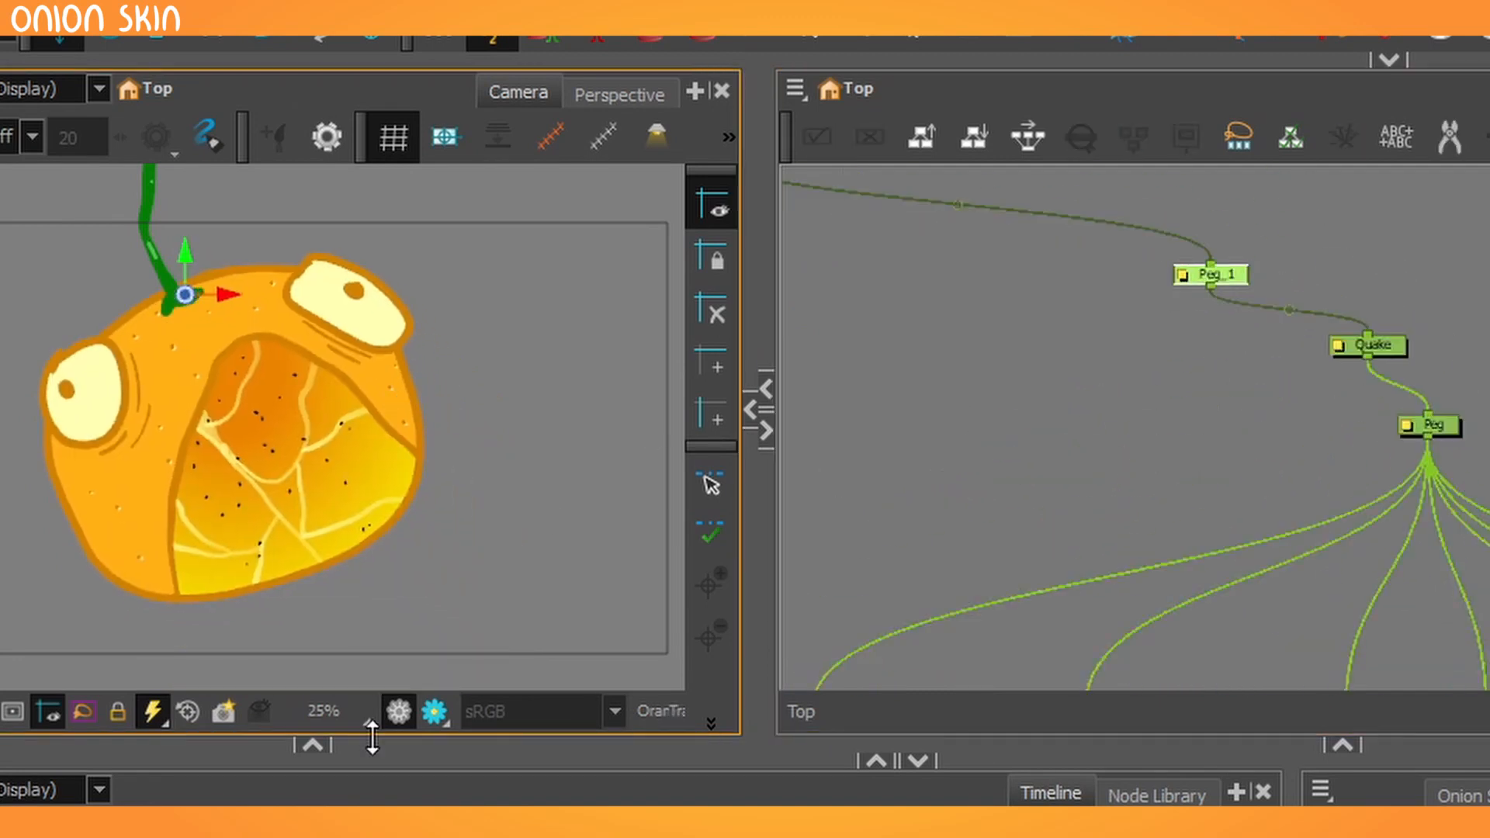
click(373, 784)
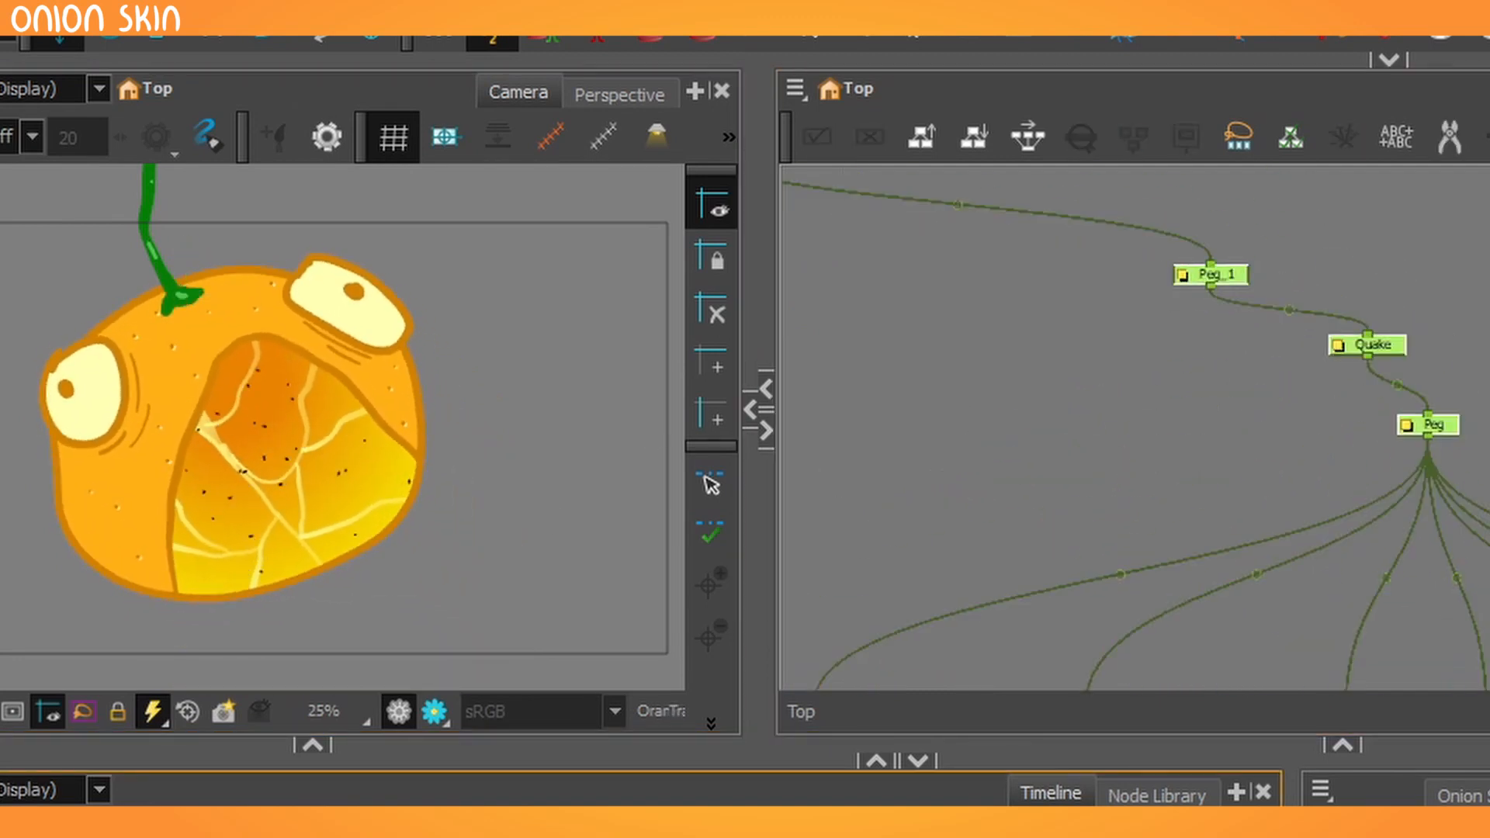
Place a second Quake node above Vine-P and give it its own parent peg
scroll(958, 539, down, 3)
scroll(494, 602, down, 2)
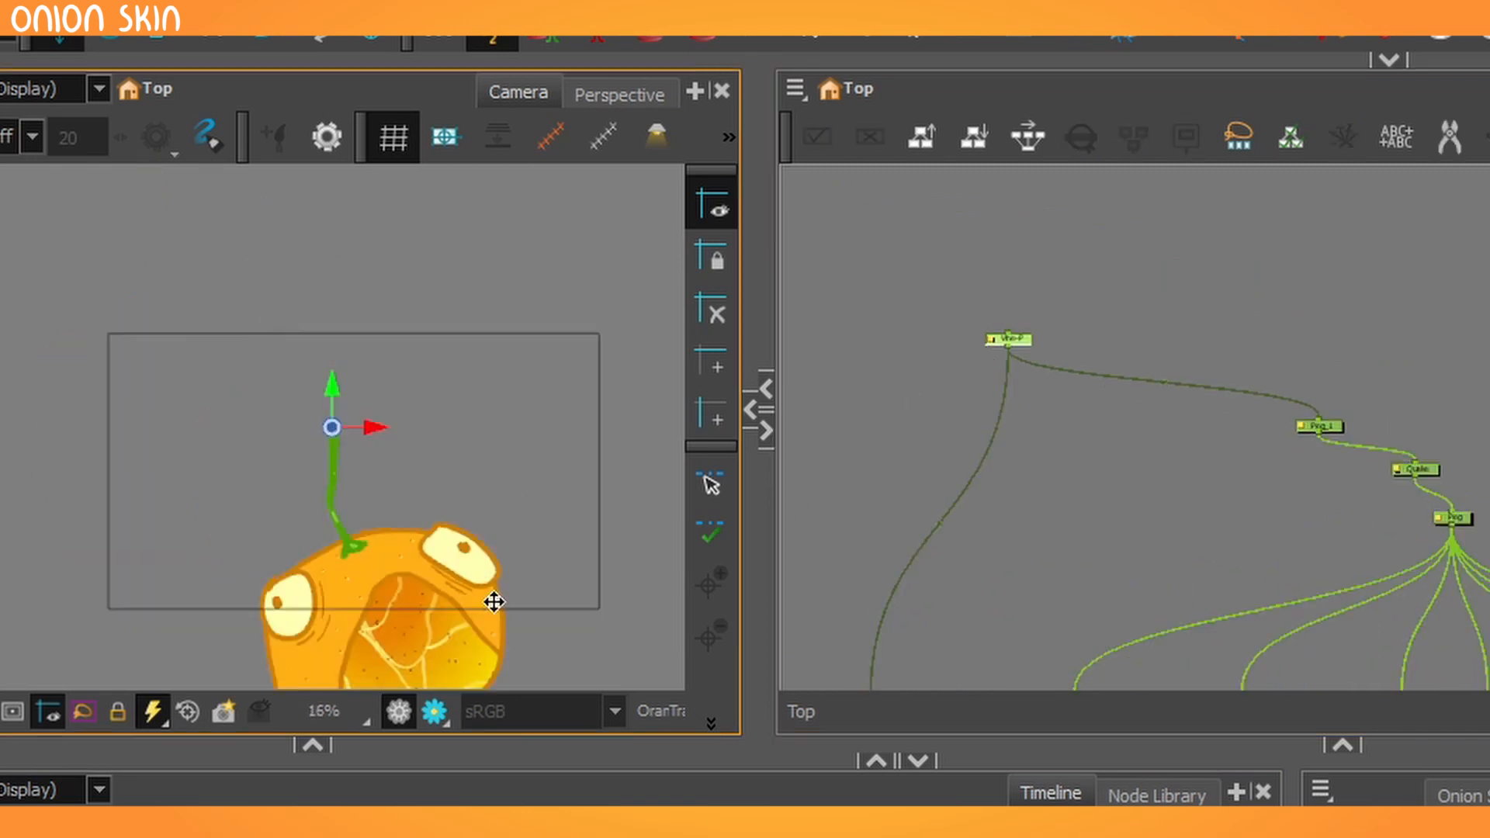
scroll(1288, 384, up, 2)
drag(905, 266, 900, 313)
drag(924, 278, 931, 345)
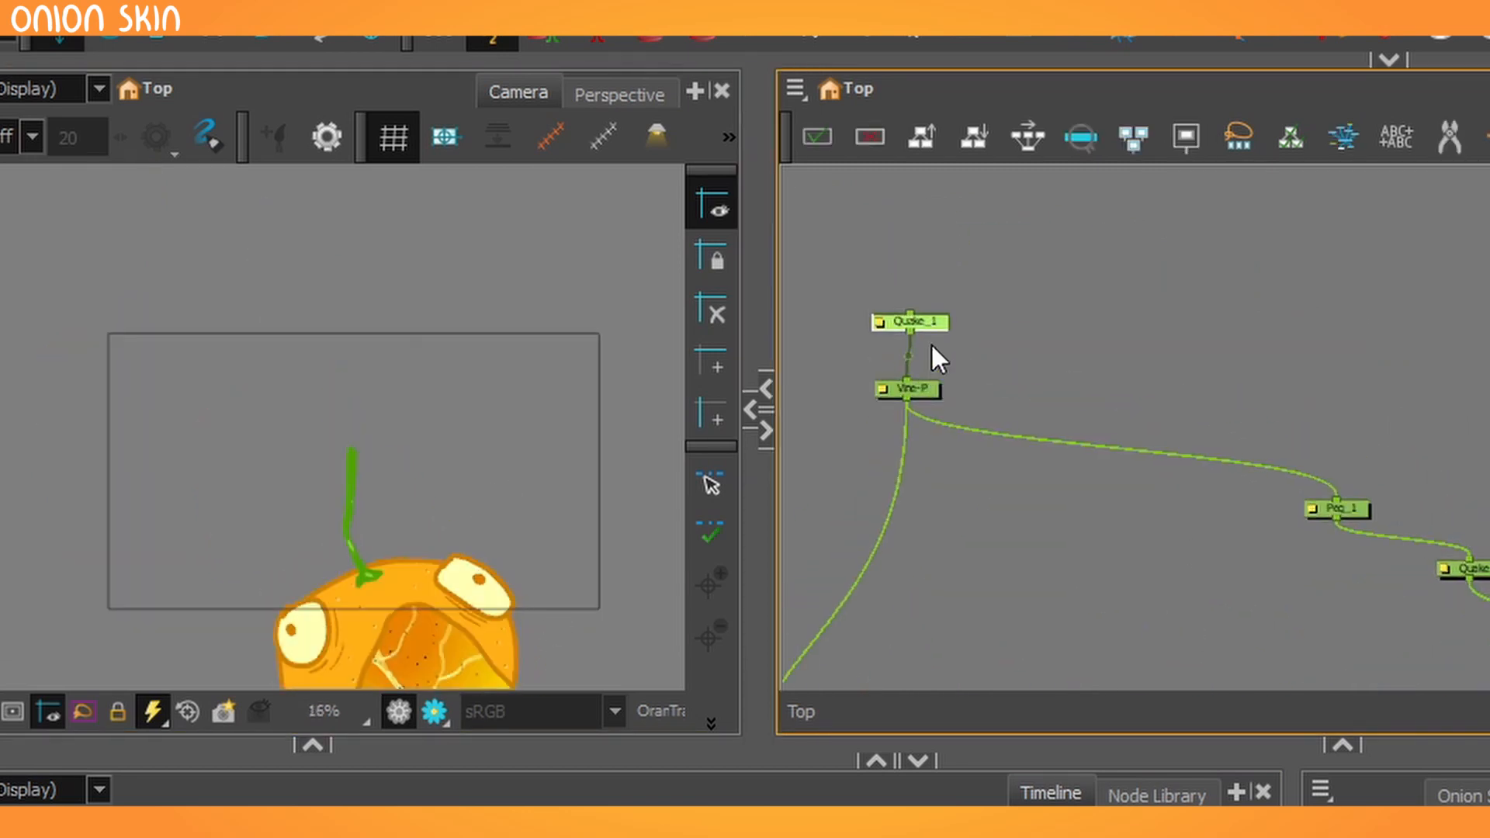
key(ctrl+p)
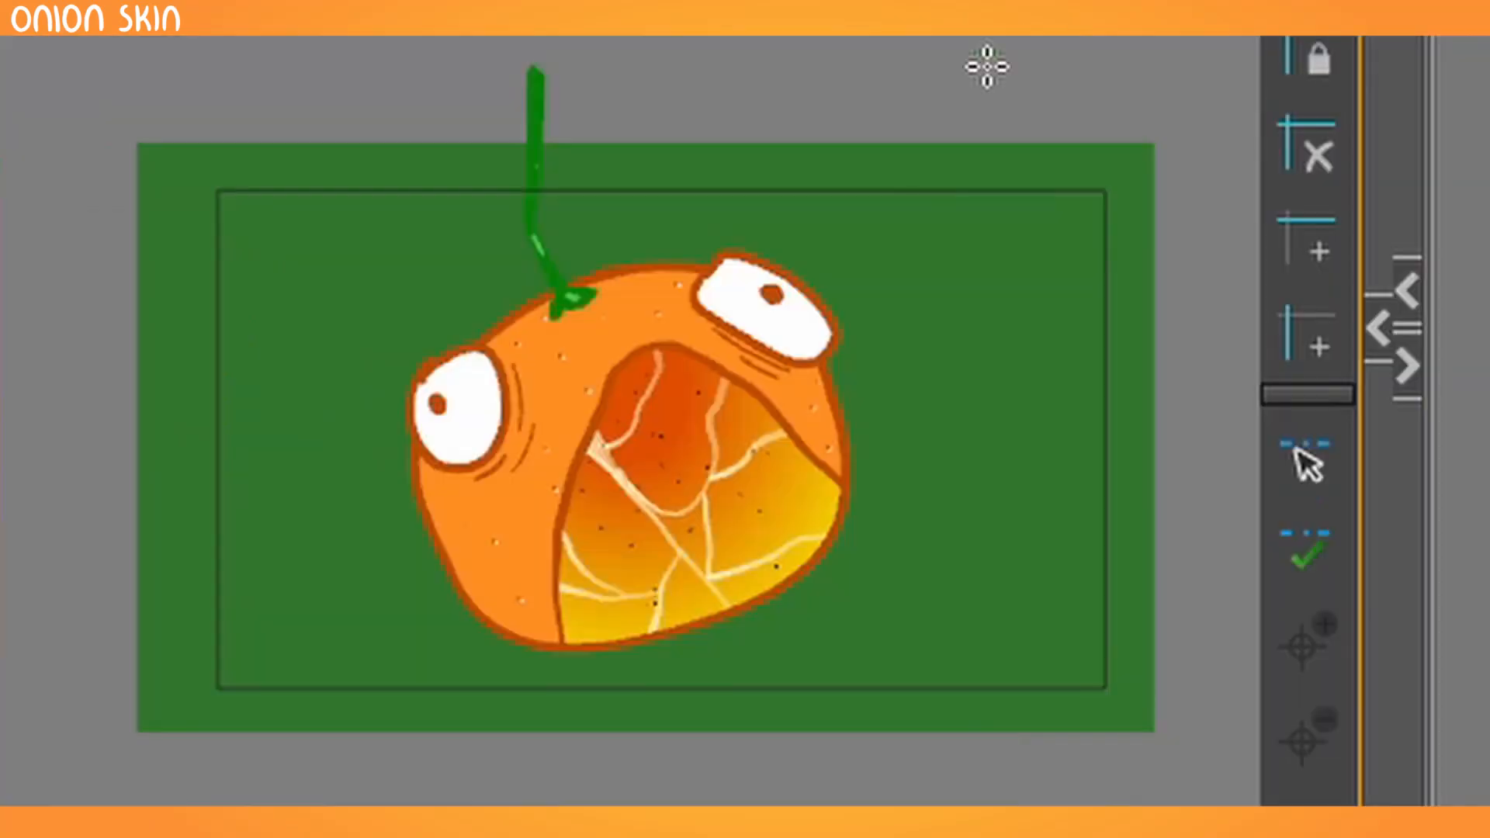
Brush tall vertical grass blades behind the orange and open the last green swatch in the Grass palette for editing
drag(315, 187, 316, 387)
drag(186, 187, 228, 387)
drag(247, 187, 231, 318)
drag(104, 193, 151, 387)
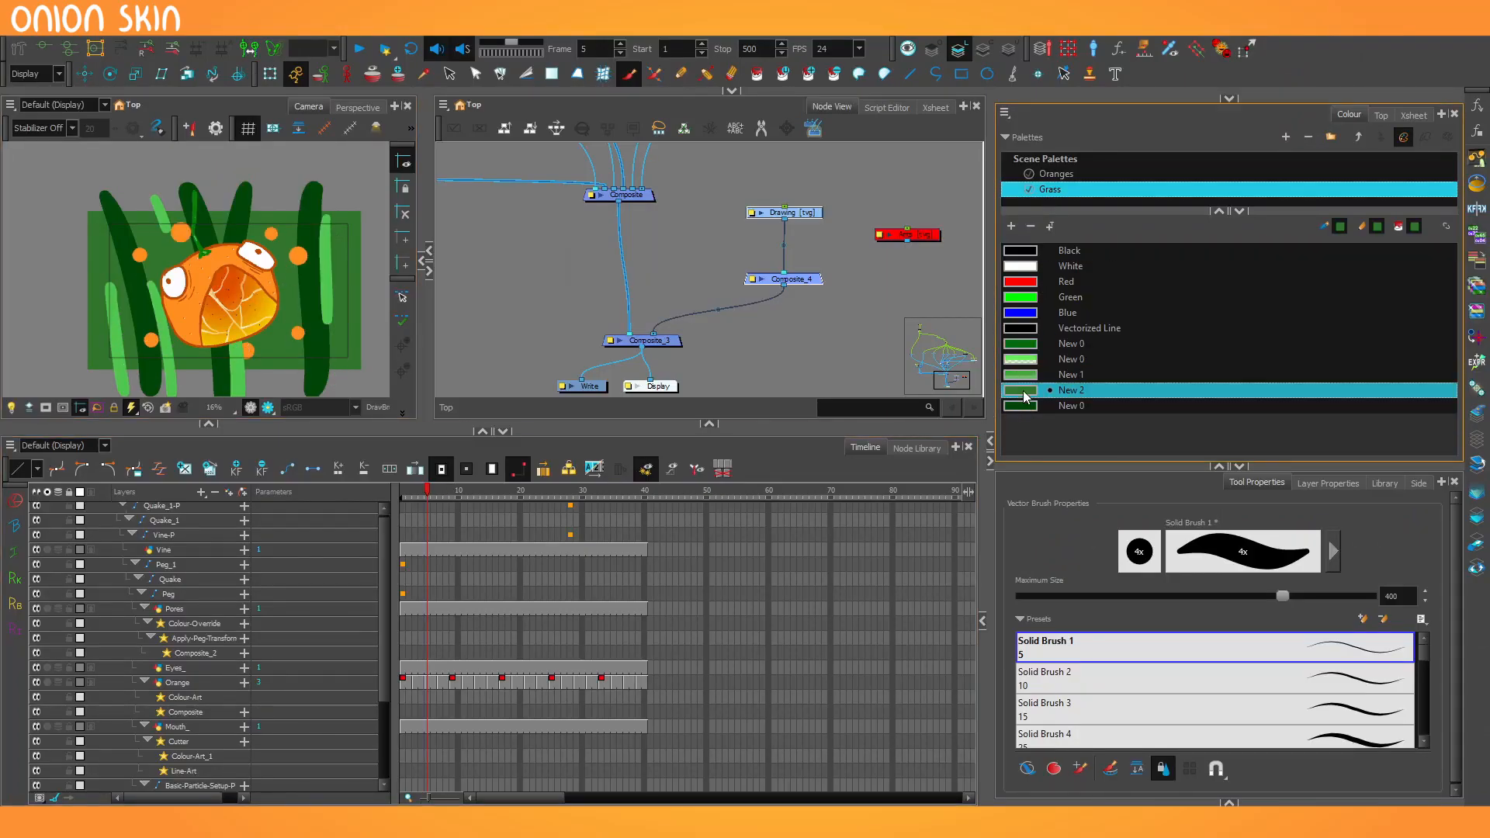
double_click(1071, 405)
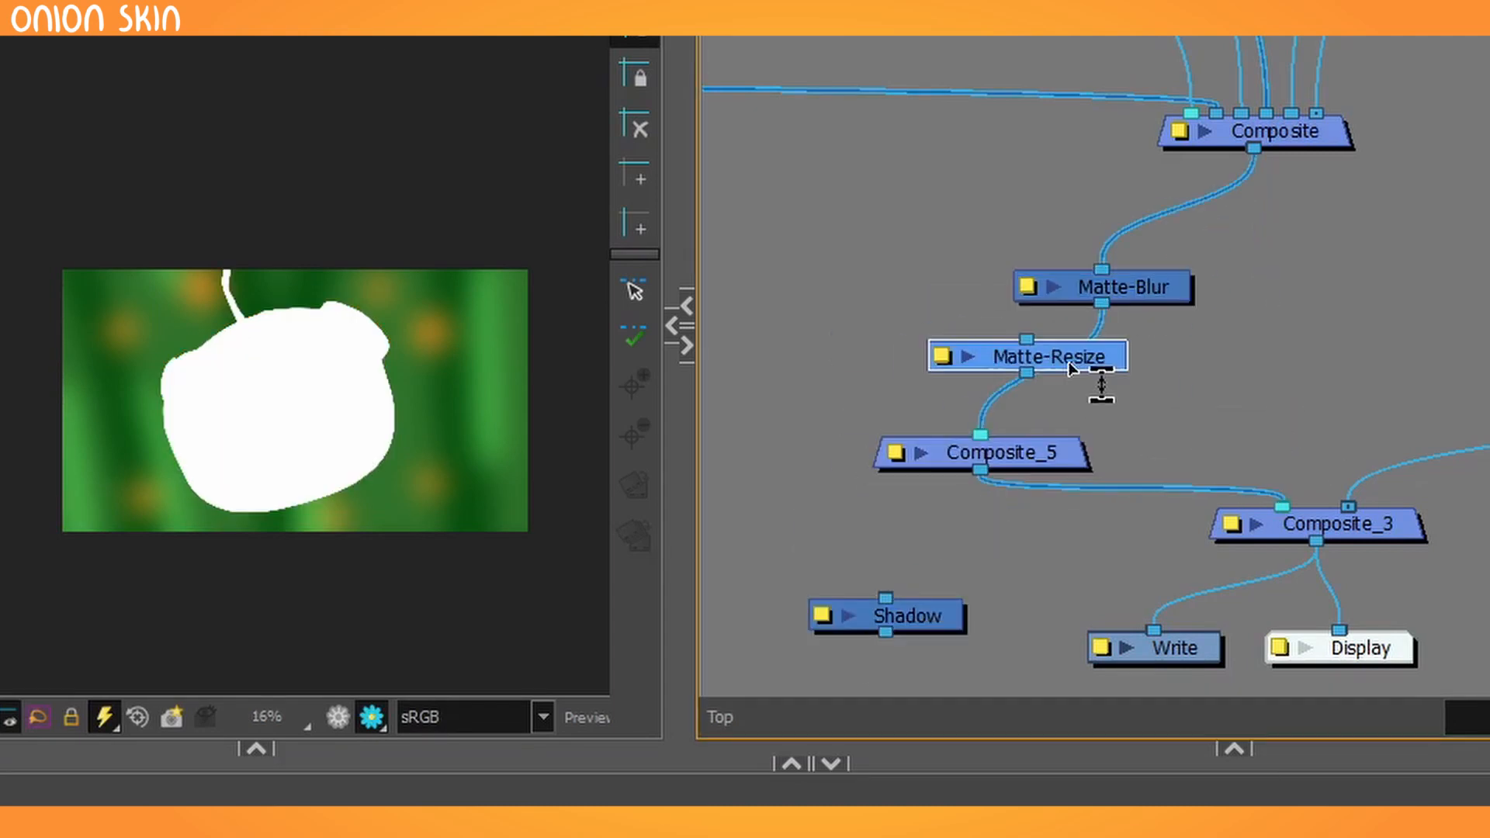
Connect Composite directly to Composite_5 alongside the resized matte and move Composite_5 slightly lower
drag(1255, 149, 946, 437)
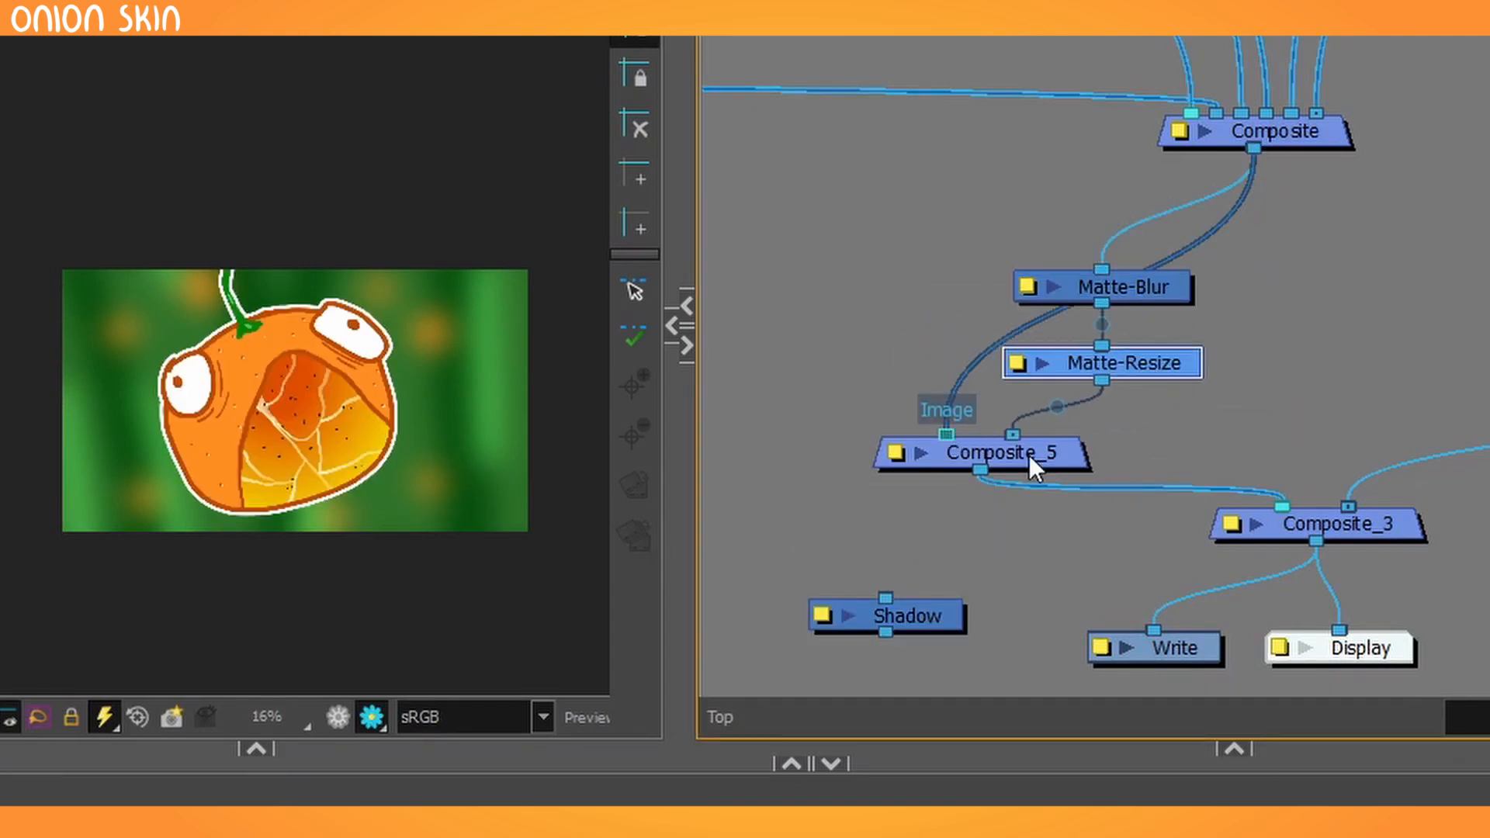
mouse_move(1031, 458)
mouse_down()
mouse_move(1310, 430)
mouse_move(1032, 472)
mouse_move(1032, 488)
mouse_up()
drag(950, 609, 950, 602)
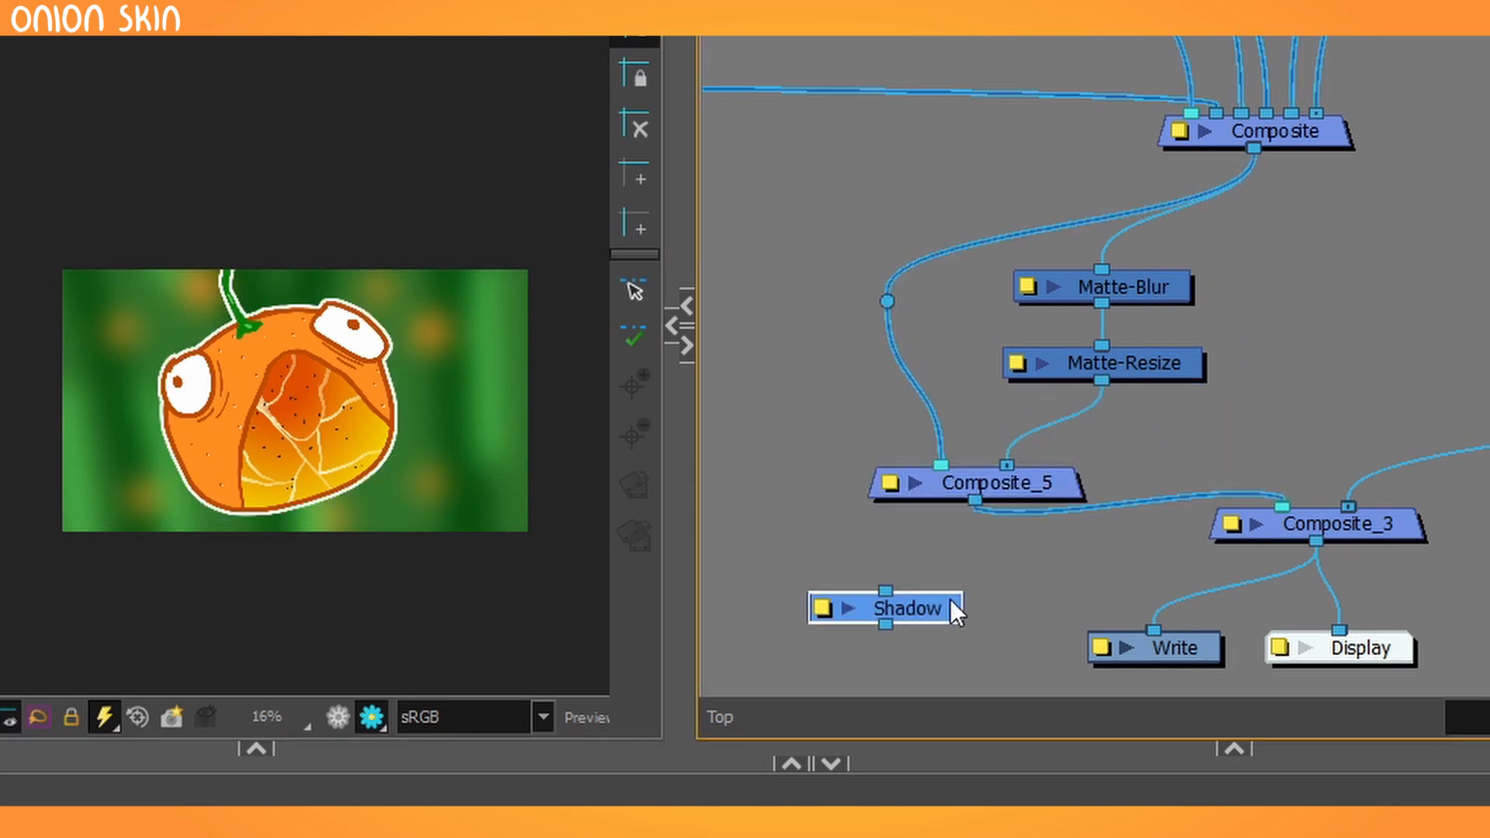
Route Matte-Resize through the Shadow node into Composite_5 and set the shadow to dark green with alpha 150
drag(1341, 412, 1024, 465)
key(2)
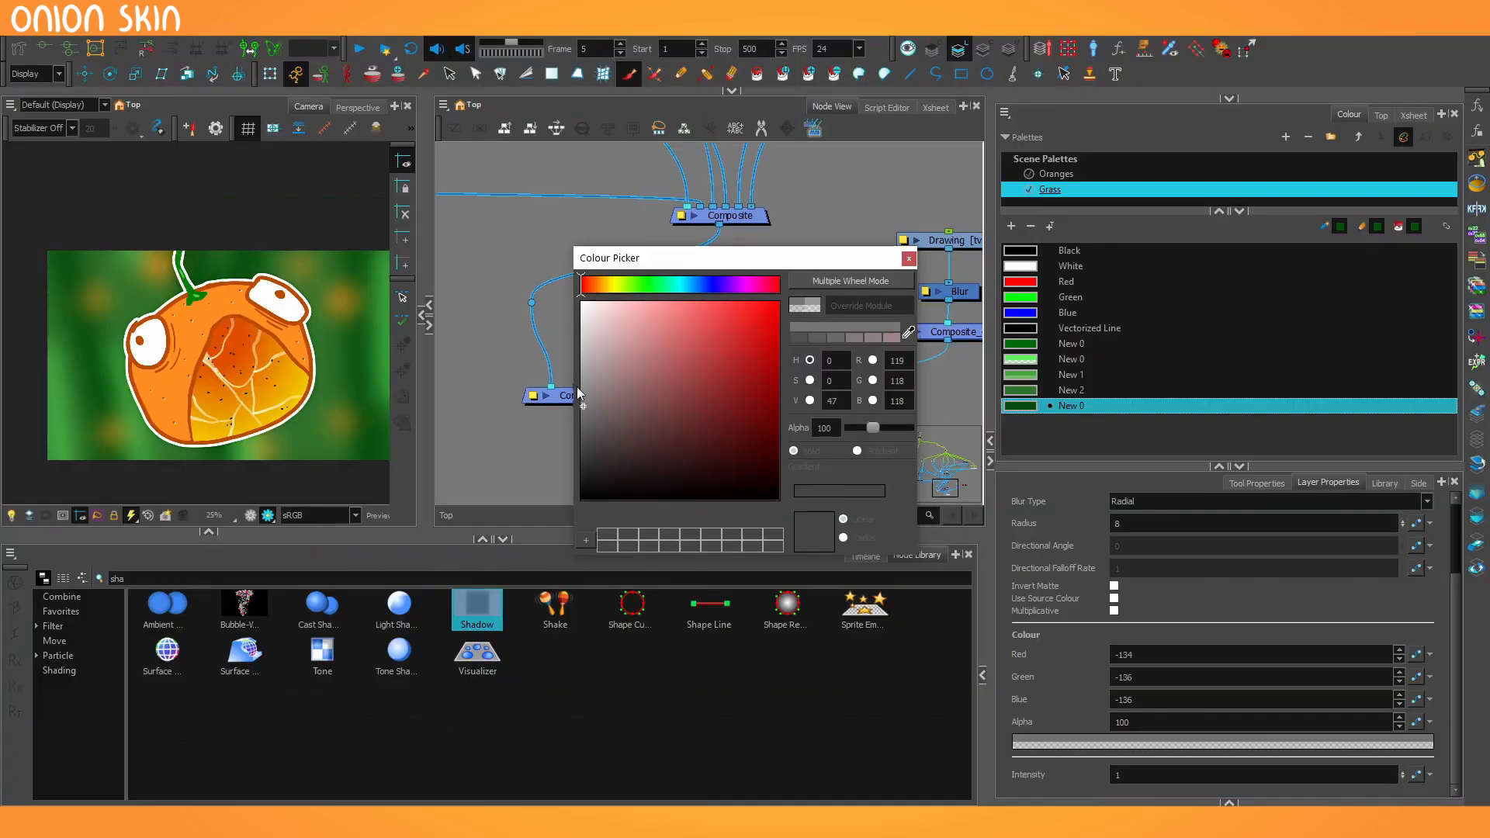
click(649, 282)
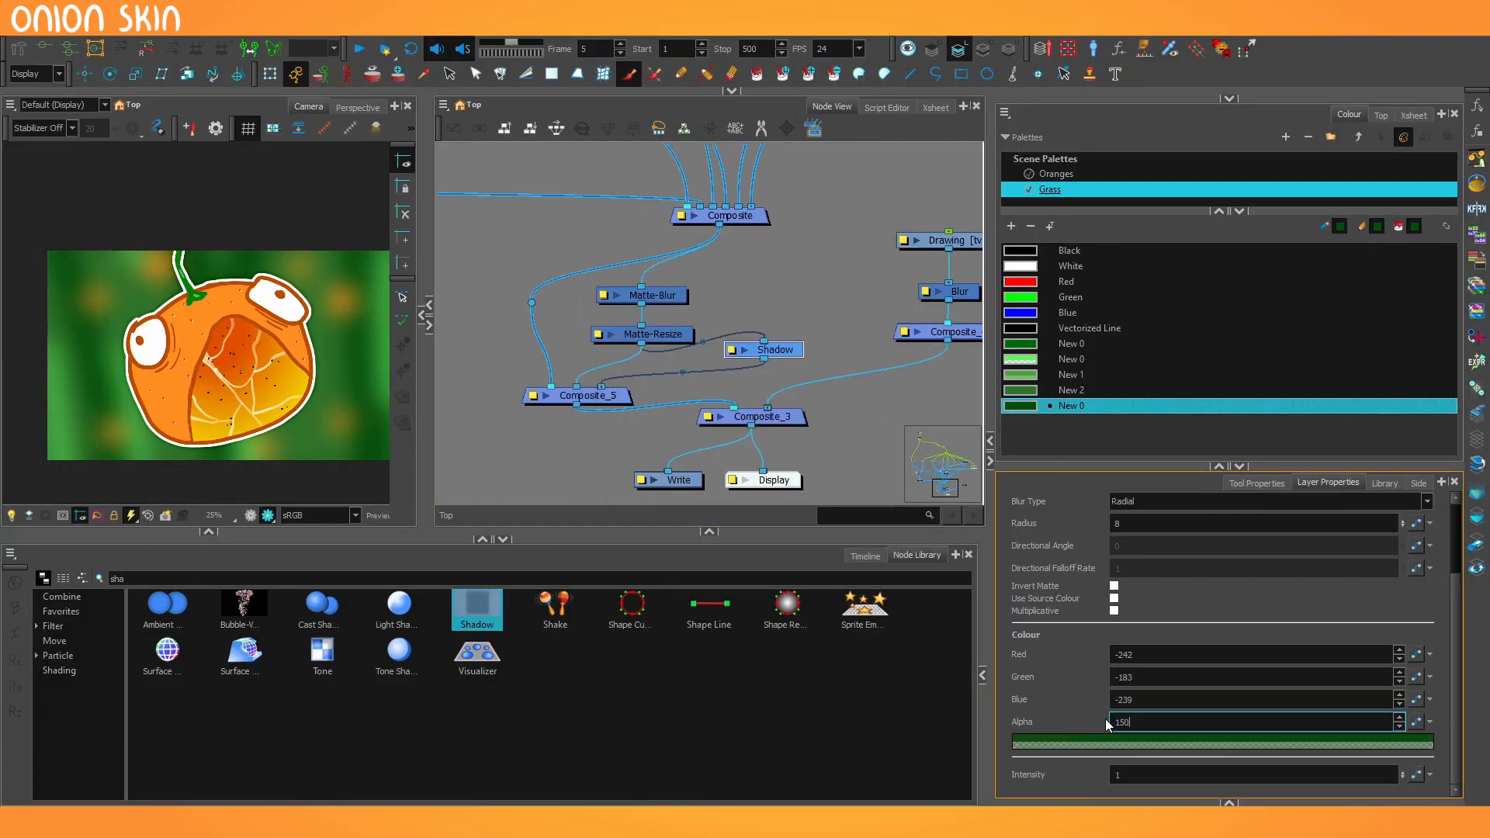
click(854, 466)
Insert an Apply-Peg-Transformation node with its own peg between Matte-Resize and Shadow
triple_click(117, 578)
text(appl)
drag(243, 605, 795, 359)
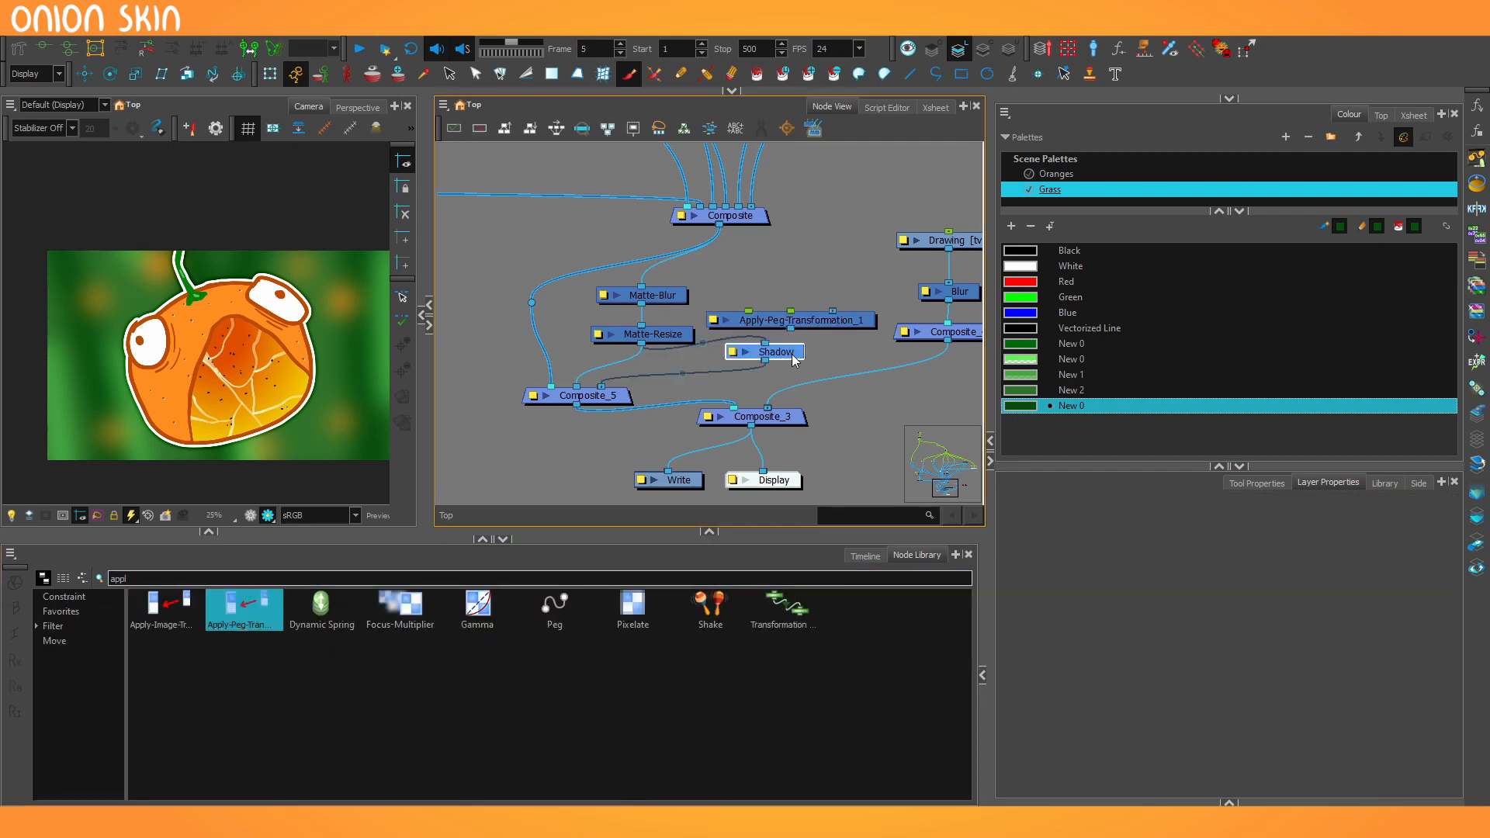
click(799, 320)
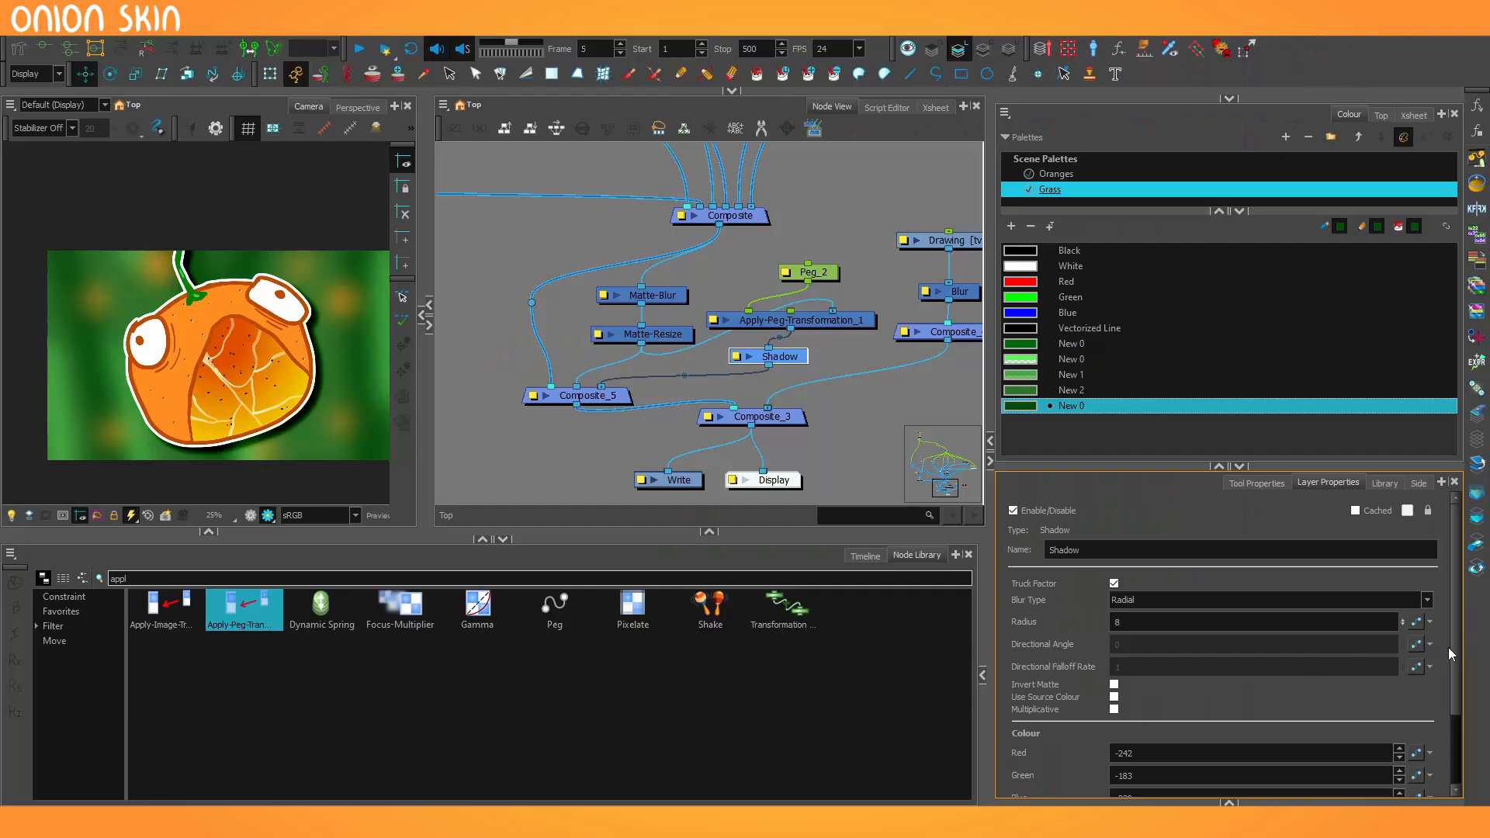
Set the Shadow node's alpha to 100 and space Composite_5 and the output nodes farther apart
double_click(1117, 722)
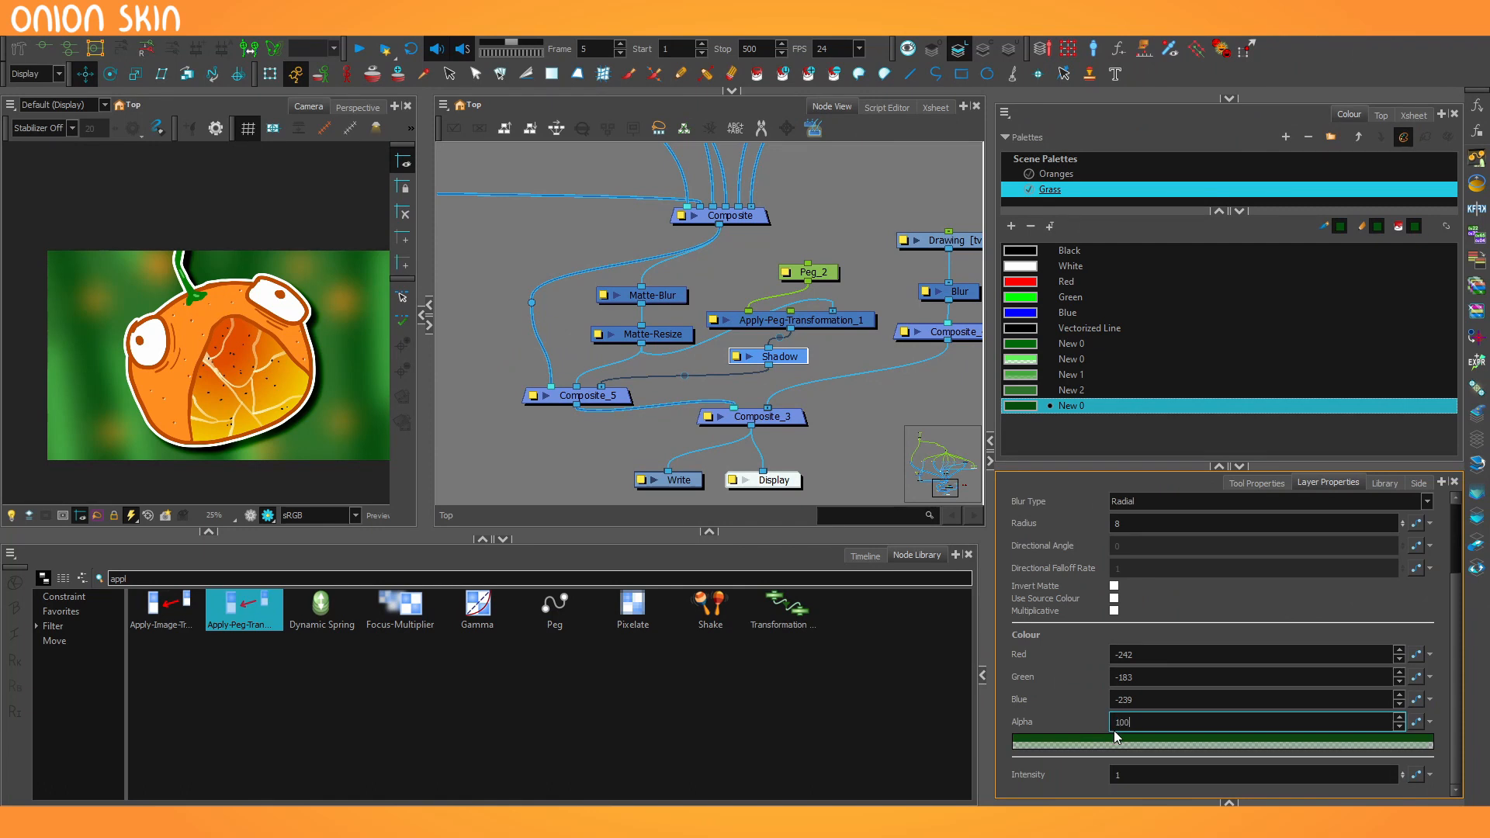
click(845, 410)
drag(617, 392, 598, 401)
drag(656, 388, 807, 683)
click(644, 435)
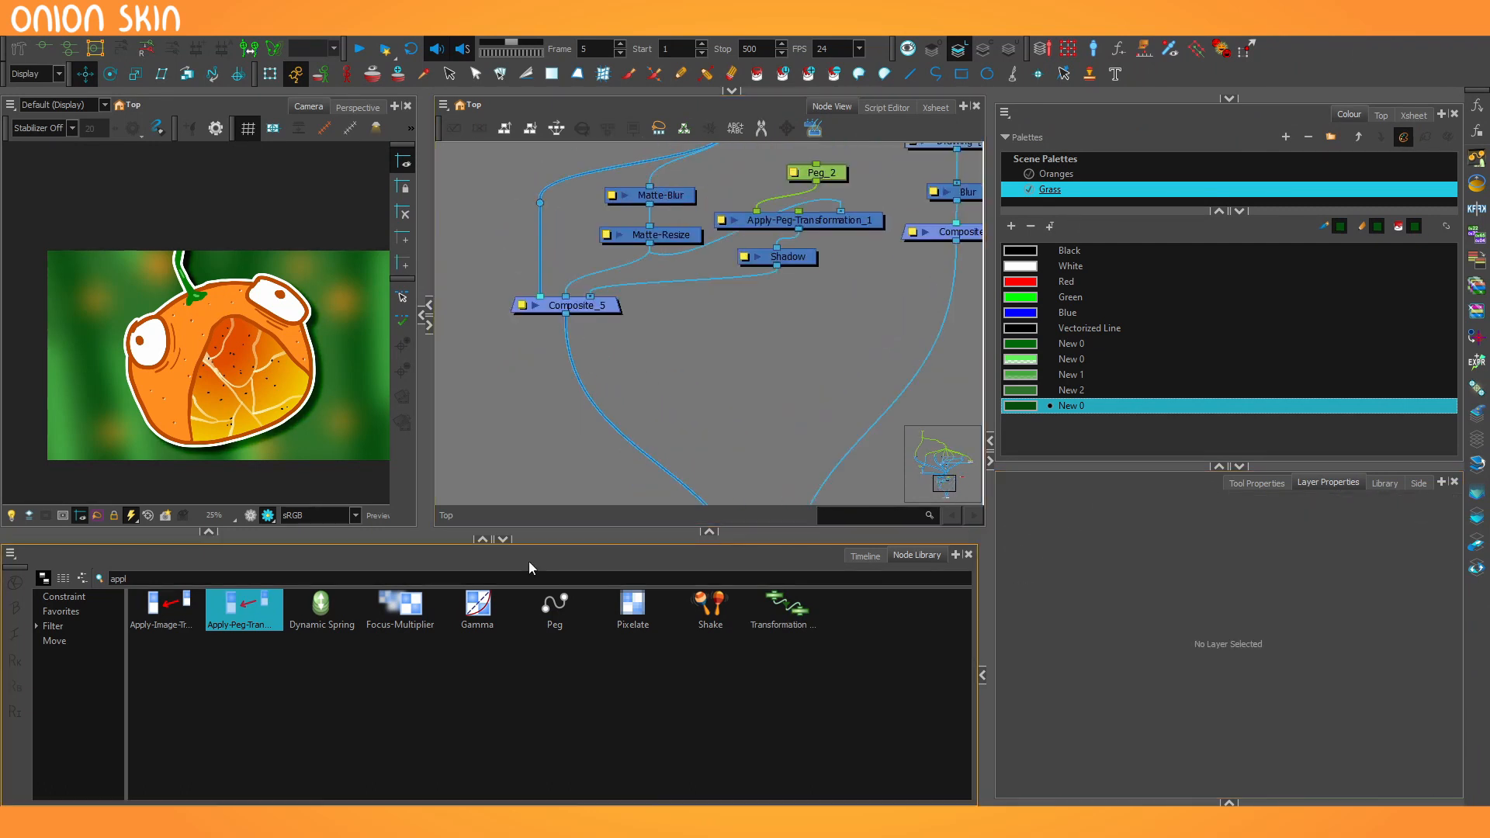
Insert a Blending node between Shadow and Composite_5 and set its blend mode to Multiply
drag(167, 607, 720, 321)
click(1125, 574)
click(1092, 659)
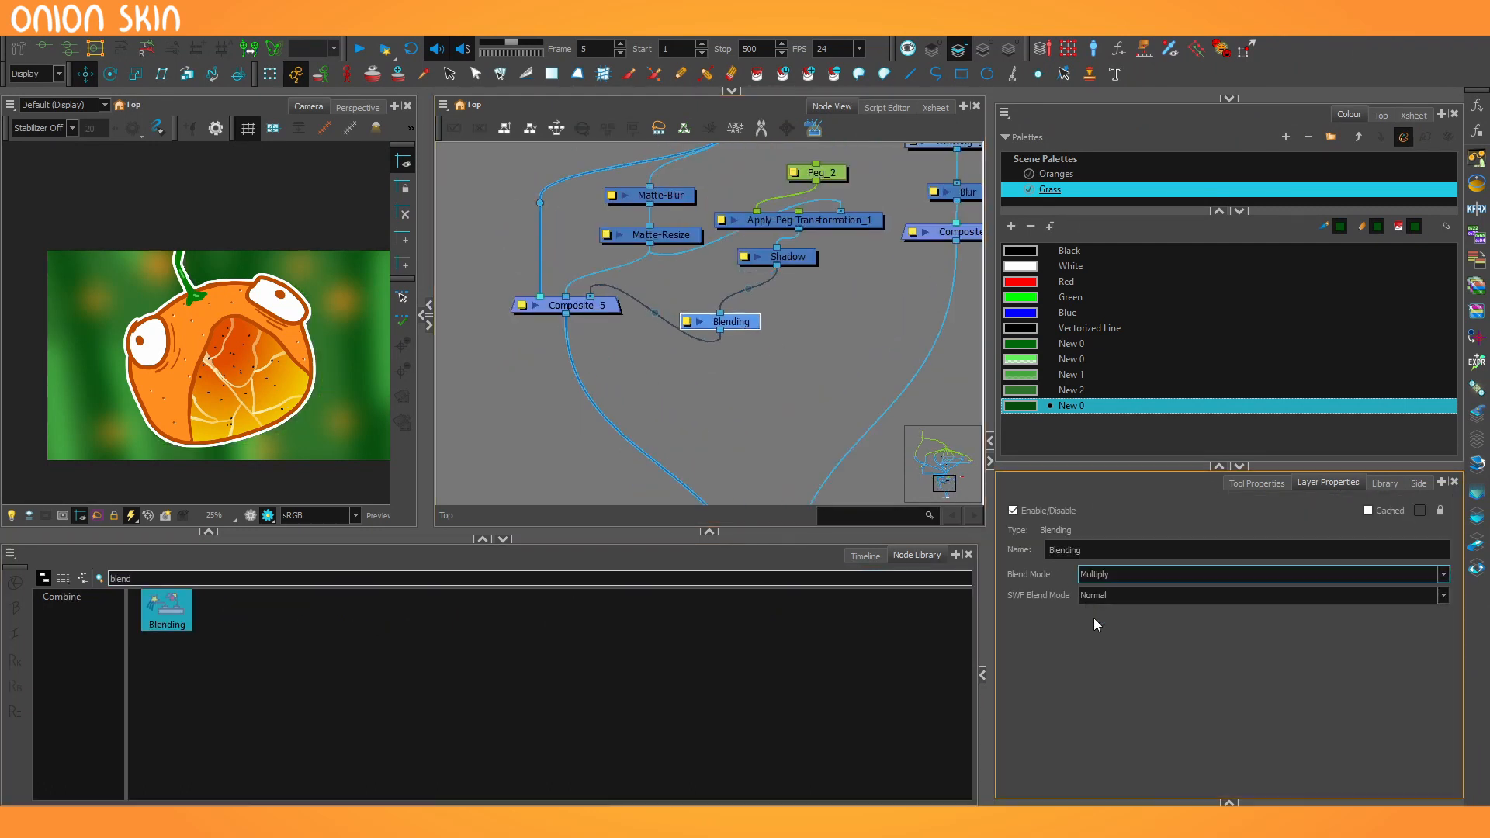